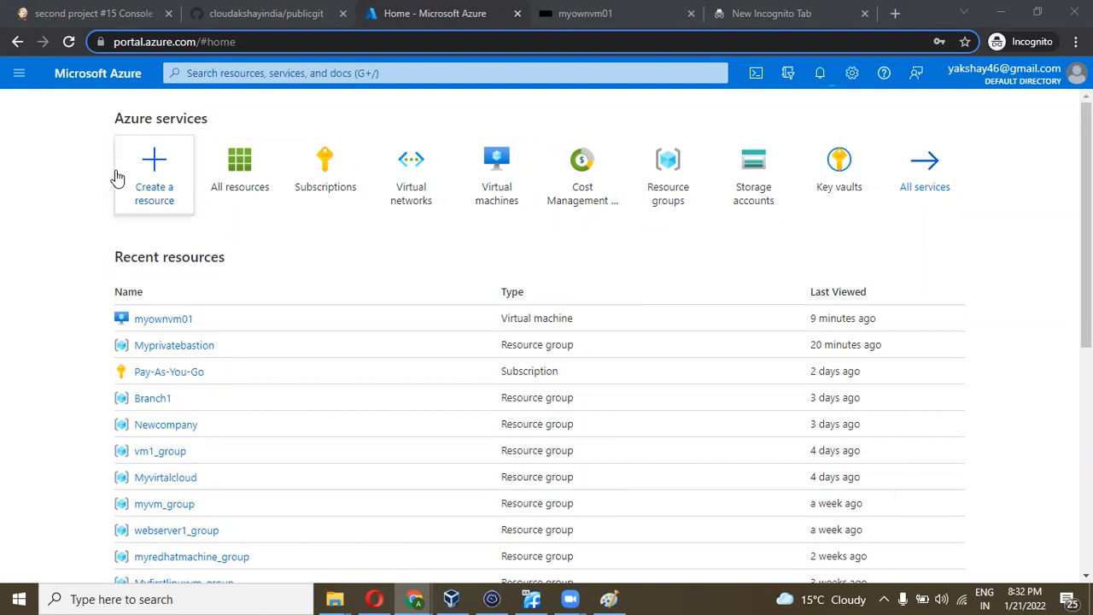
- Open the Create a resource page from the Azure home dashboard
click(142, 176)
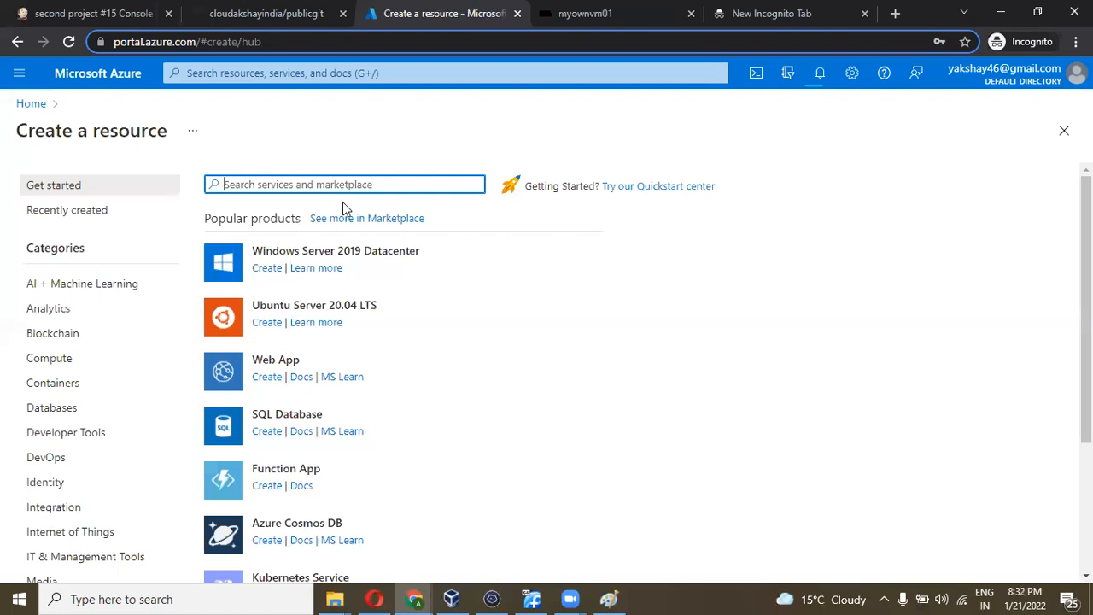
- Search the full Marketplace for 'openv' and open the OpenVPN Access Server product page
click(365, 219)
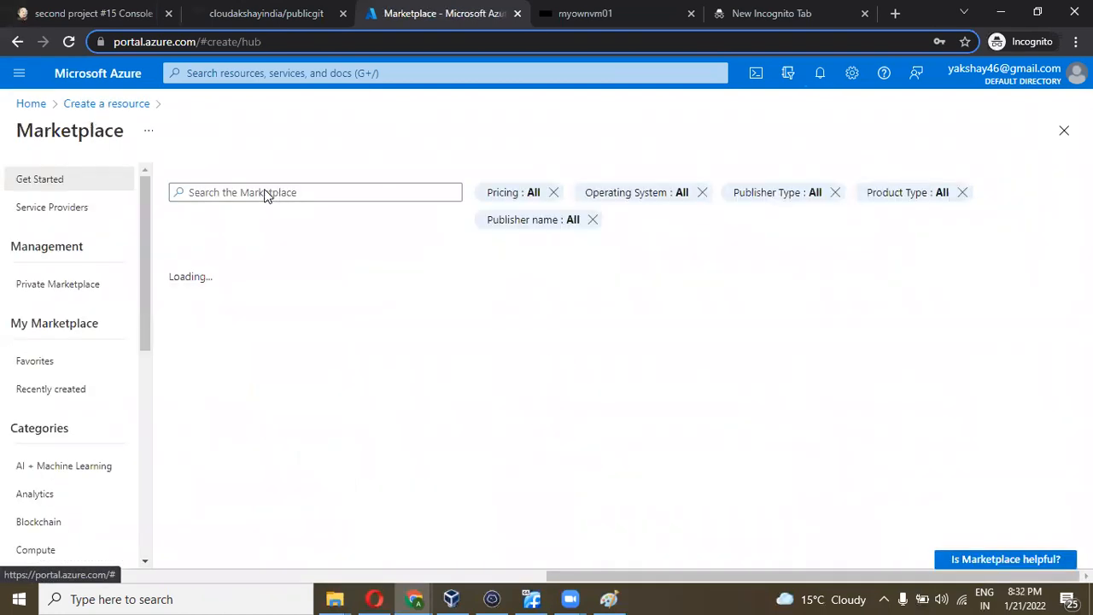
click(251, 192)
text(op)
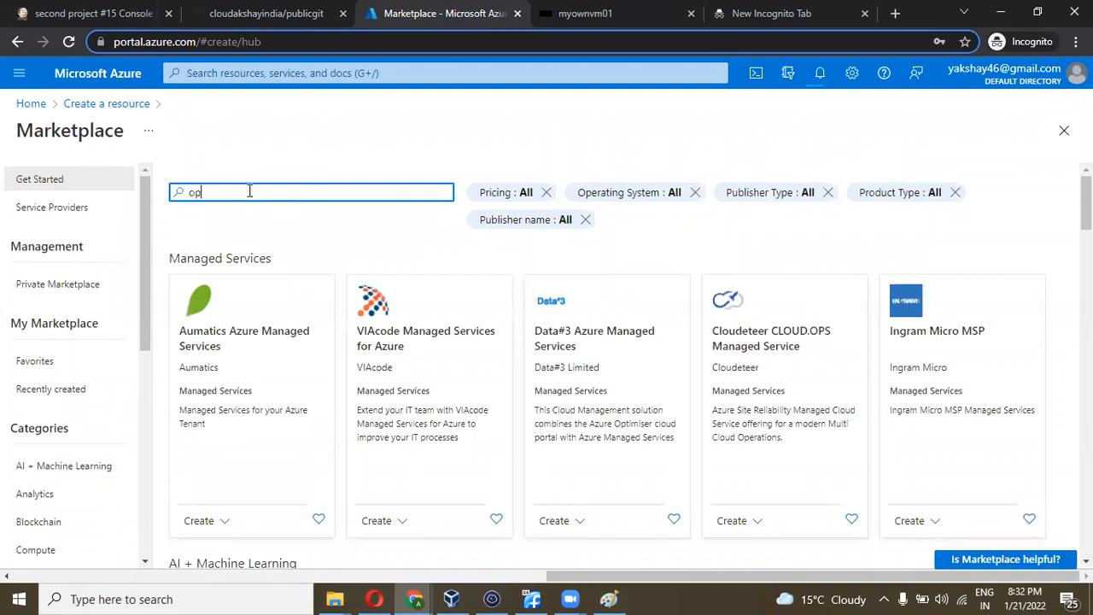
text(env)
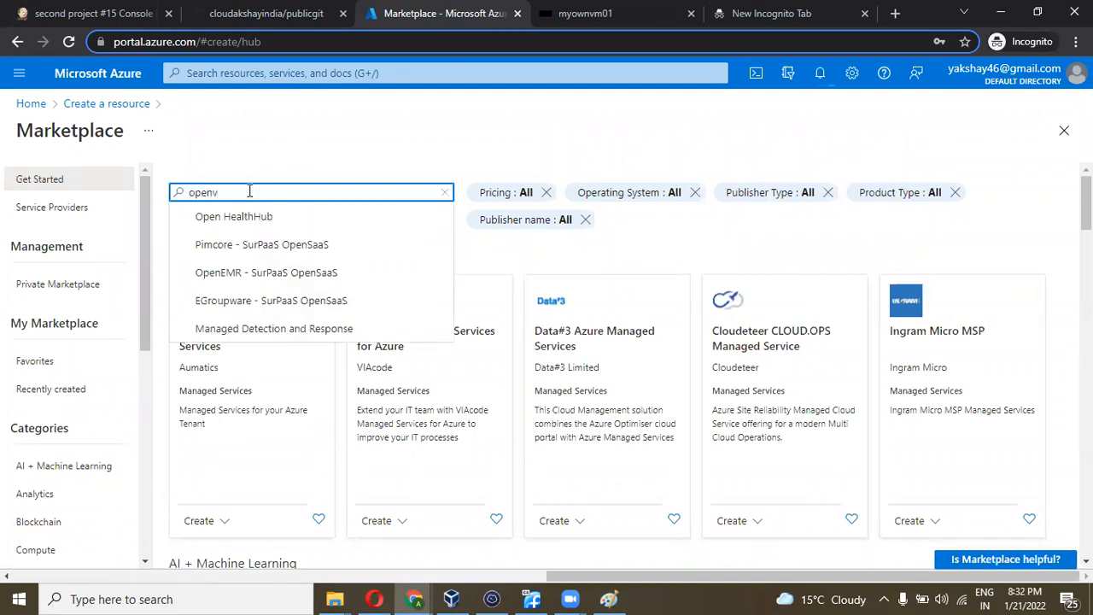
click(251, 215)
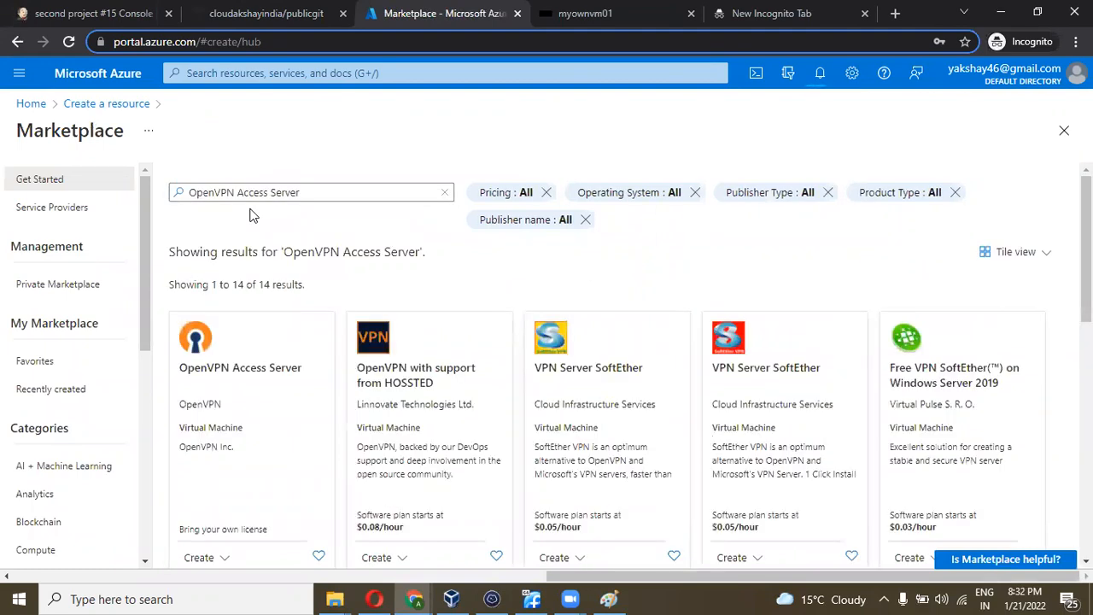
click(210, 350)
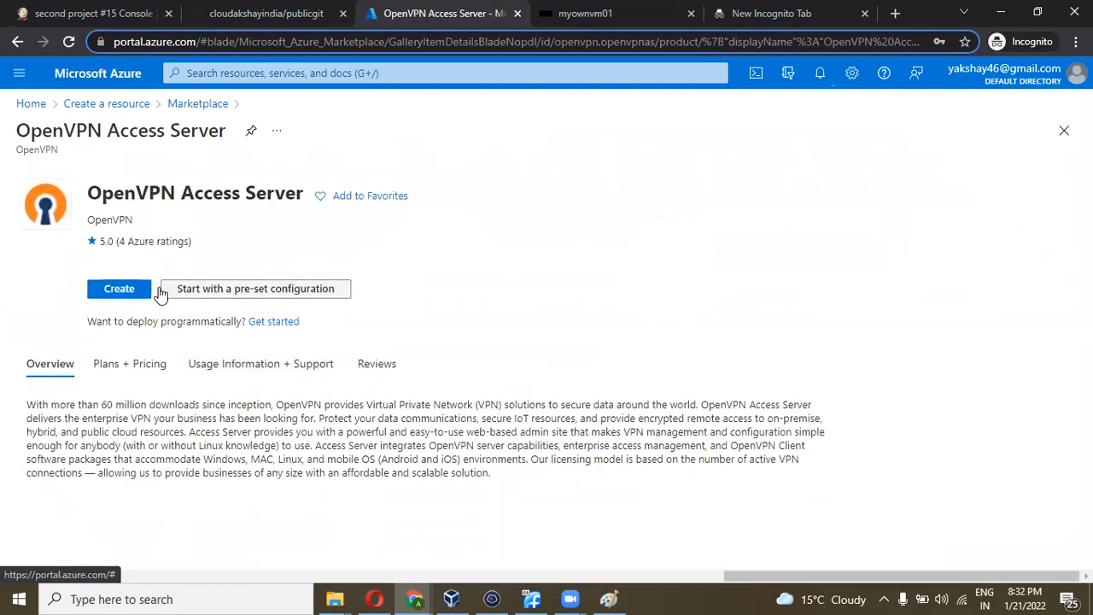
- Start creating a virtual machine from the OpenVPN Access Server offering
click(128, 296)
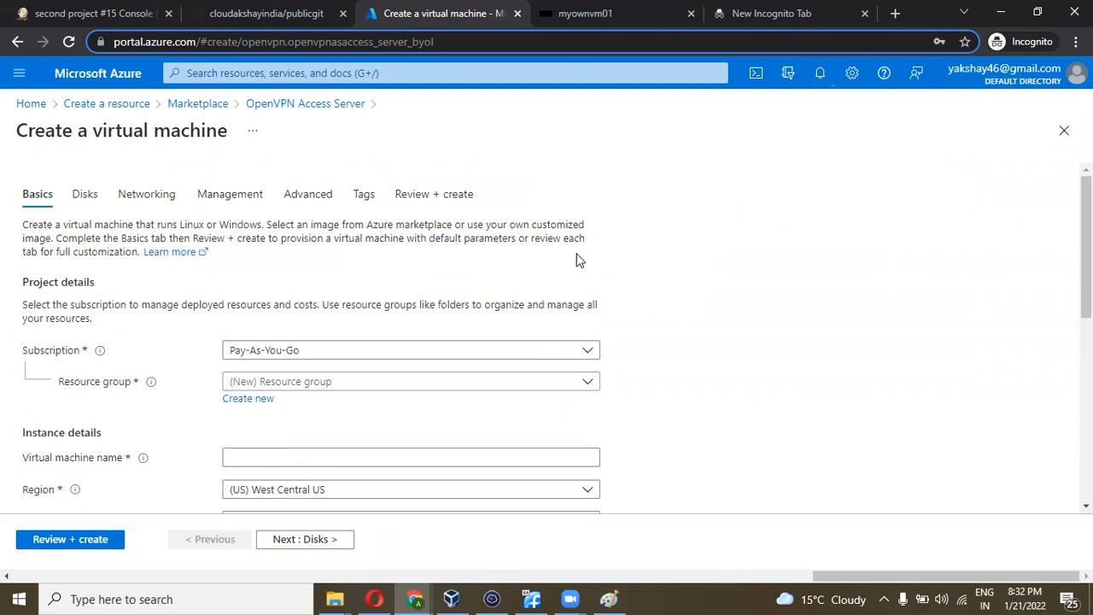
click(440, 385)
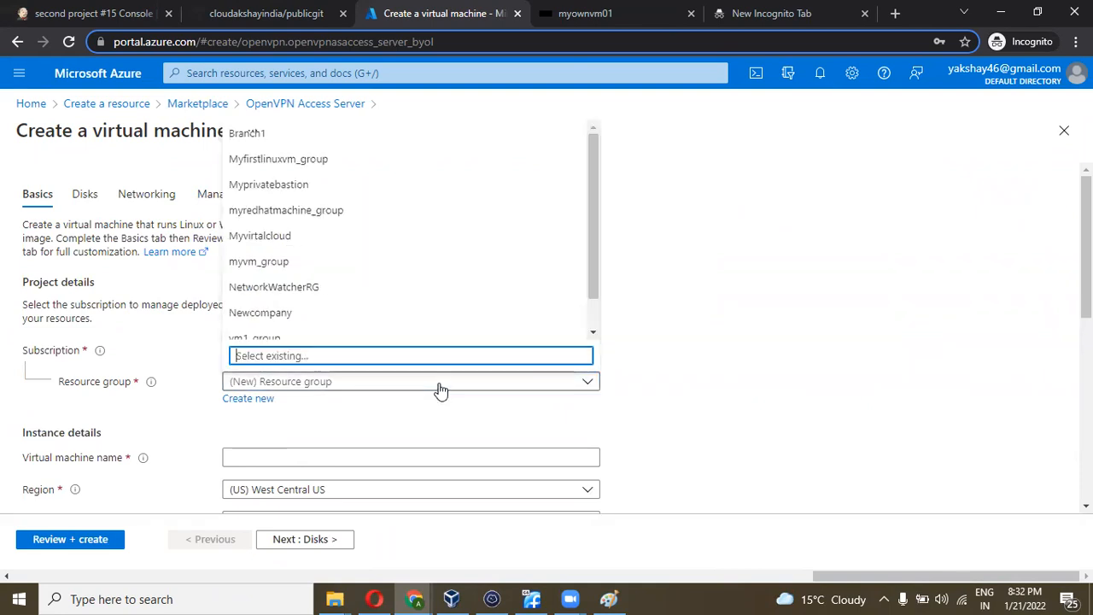
click(331, 431)
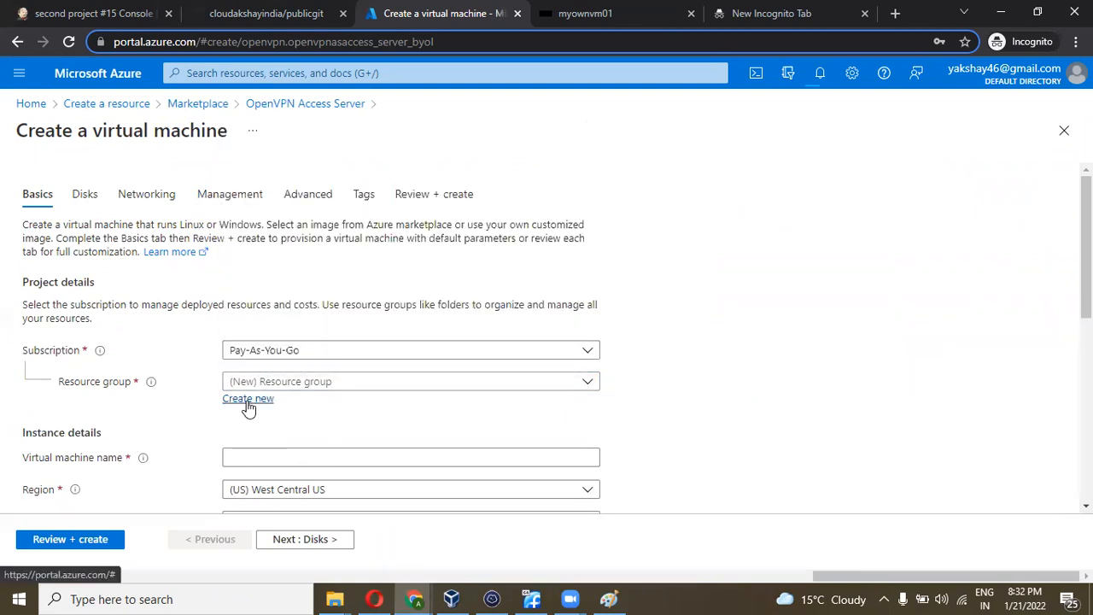
- Create a new resource group named vpnRgroup for the VM
click(248, 398)
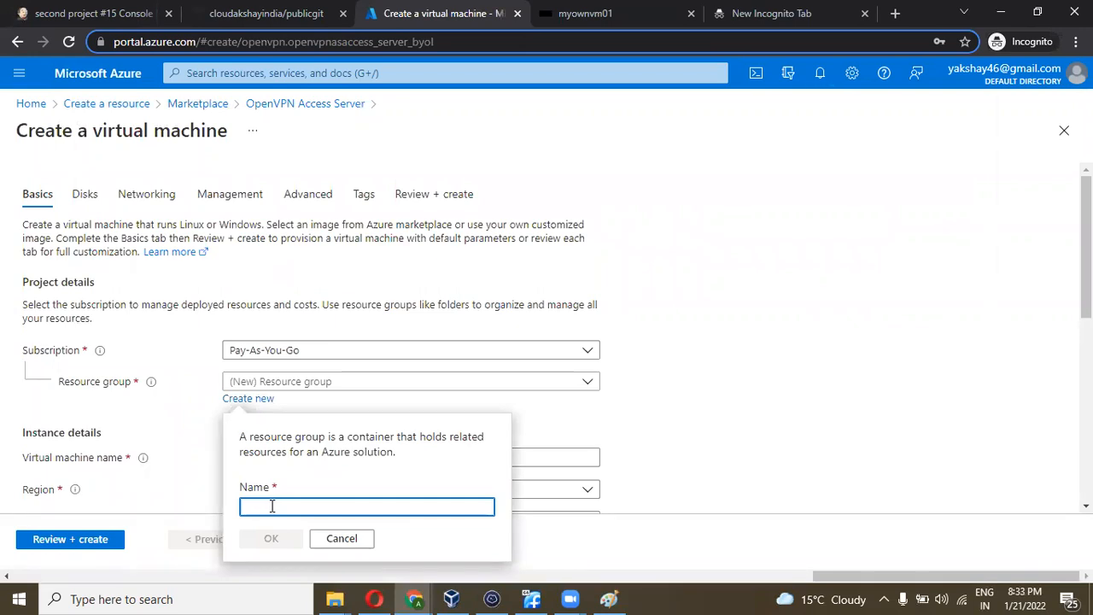
text(my)
key(BackSpace)
key(BackSpace)
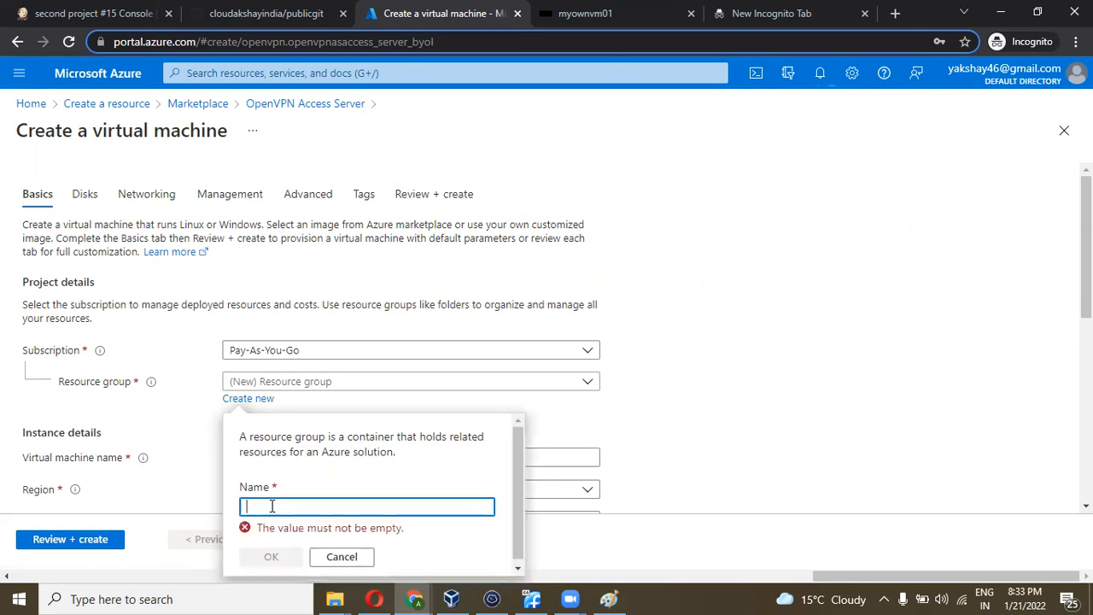
text(vpn)
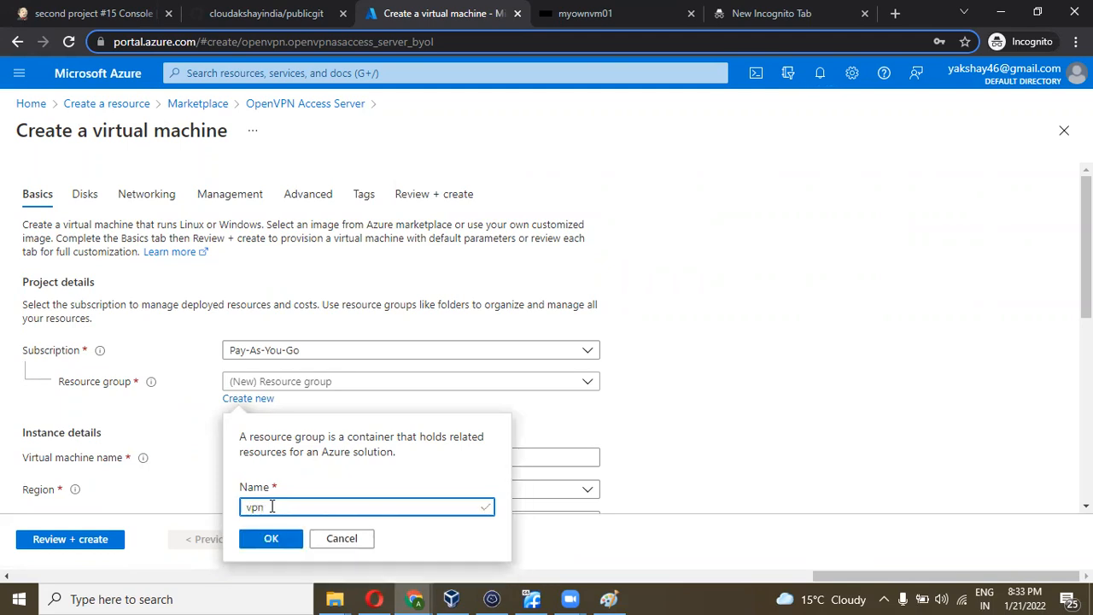
text(group)
click(261, 507)
text(R)
click(271, 539)
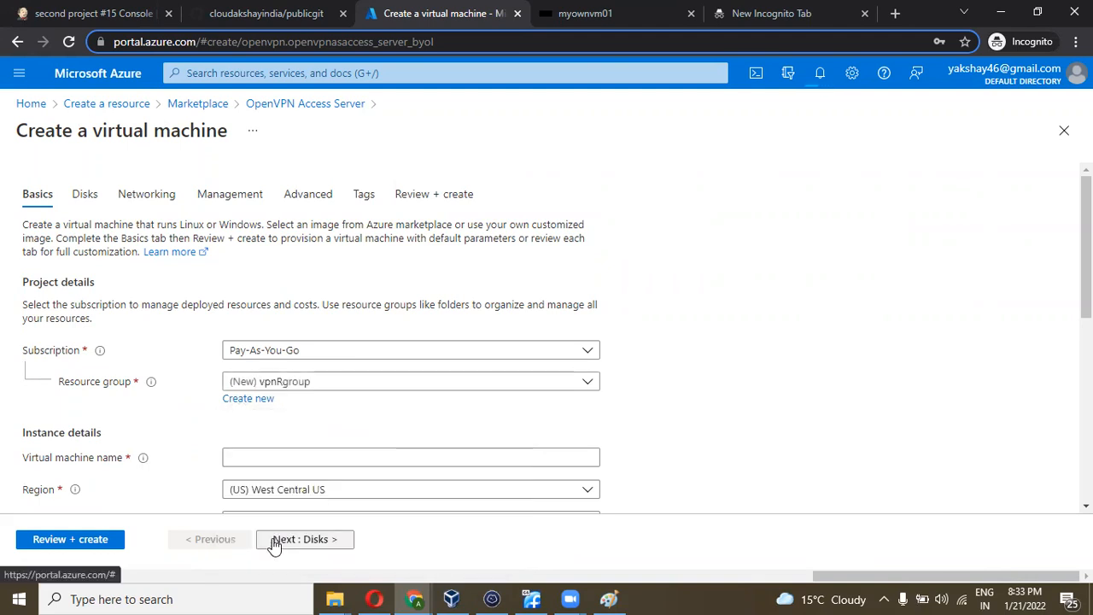
scroll(342, 445, down, 2)
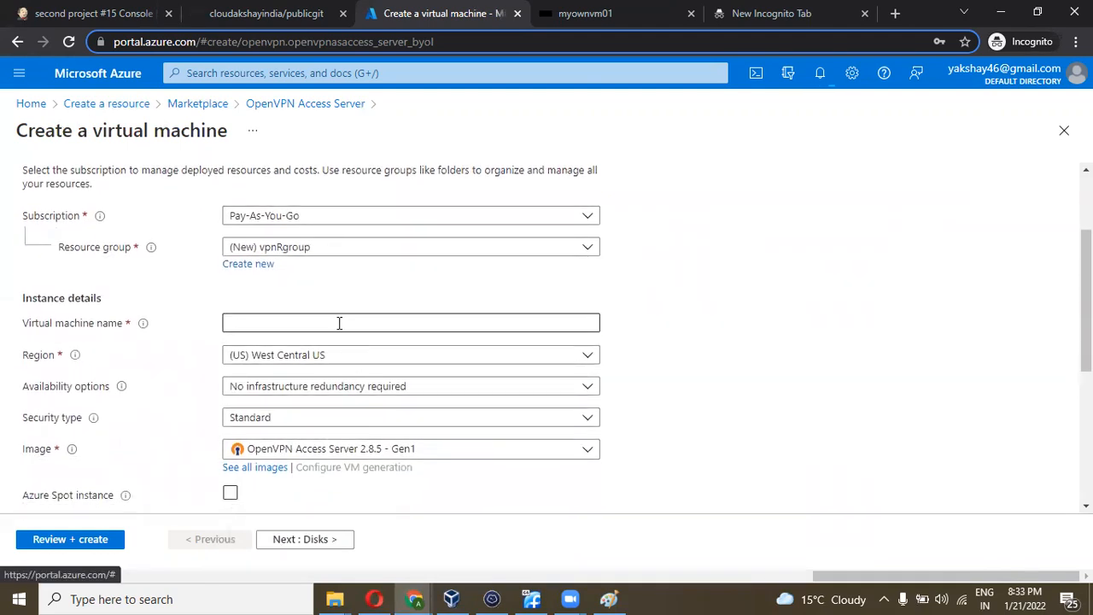
- Name the VM MyVPNServer and set its region to (Europe) Switzerland North
click(339, 323)
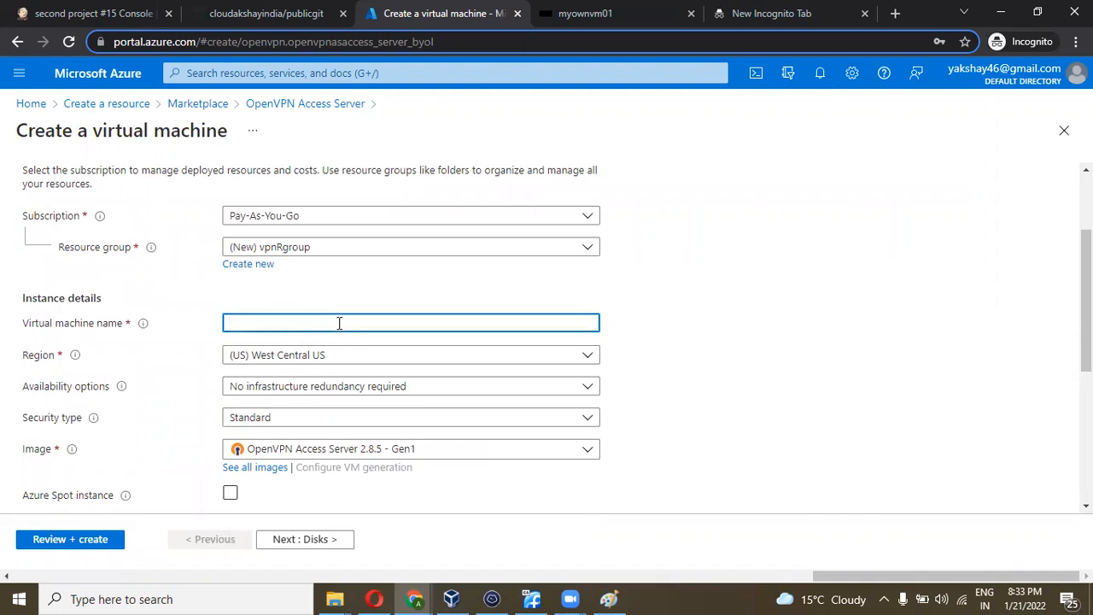
text(MyVPNServer)
scroll(339, 324, down, 2)
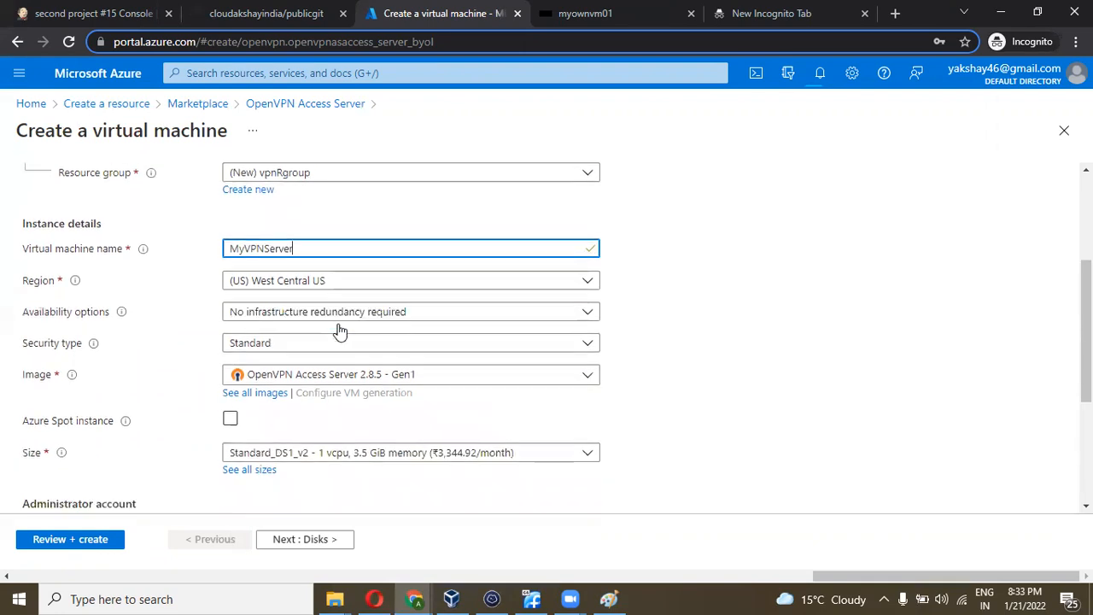
click(418, 249)
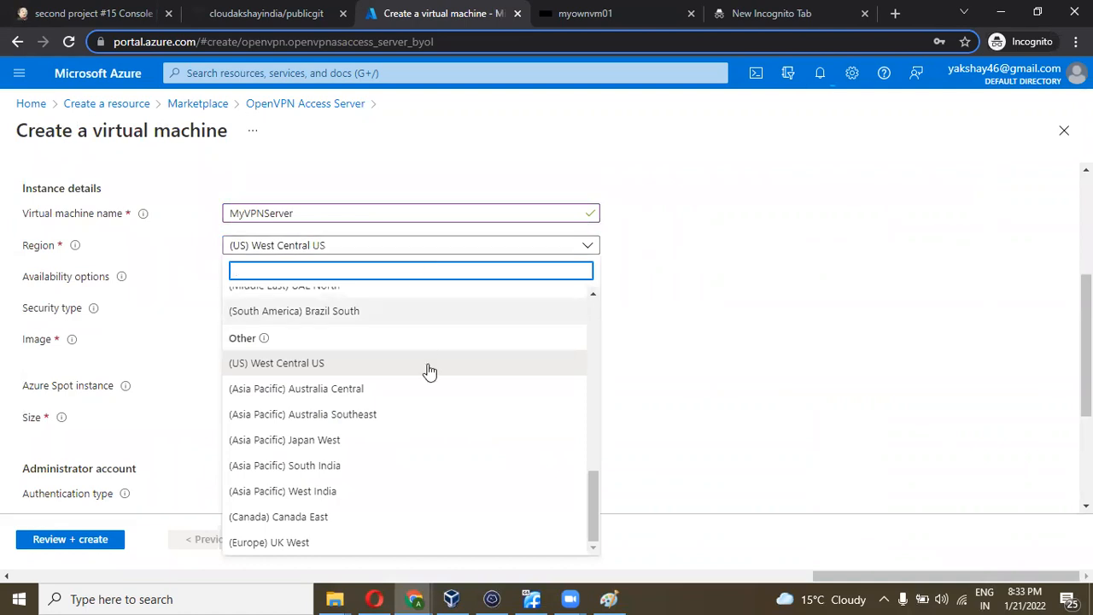
drag(595, 496, 588, 459)
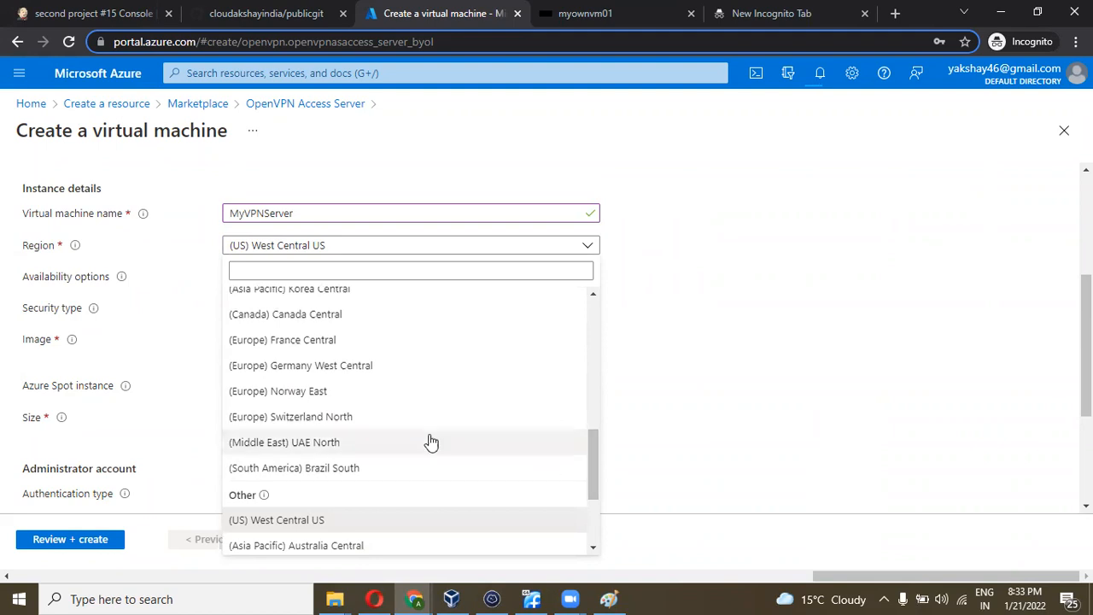
click(372, 419)
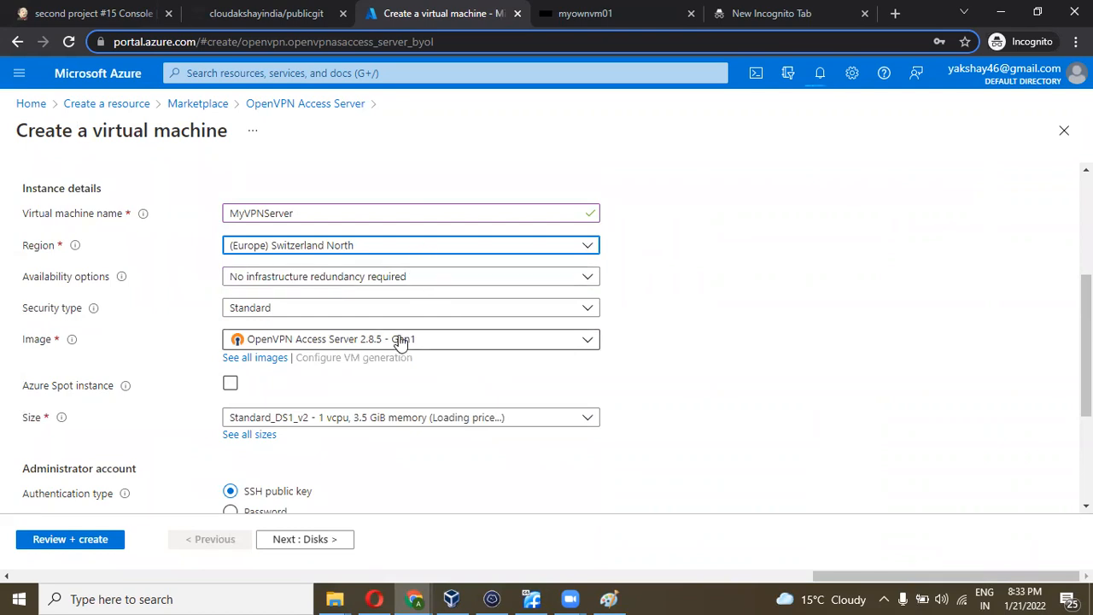
- Keep SSH public key authentication with a newly generated key pair
scroll(399, 337, down, 1)
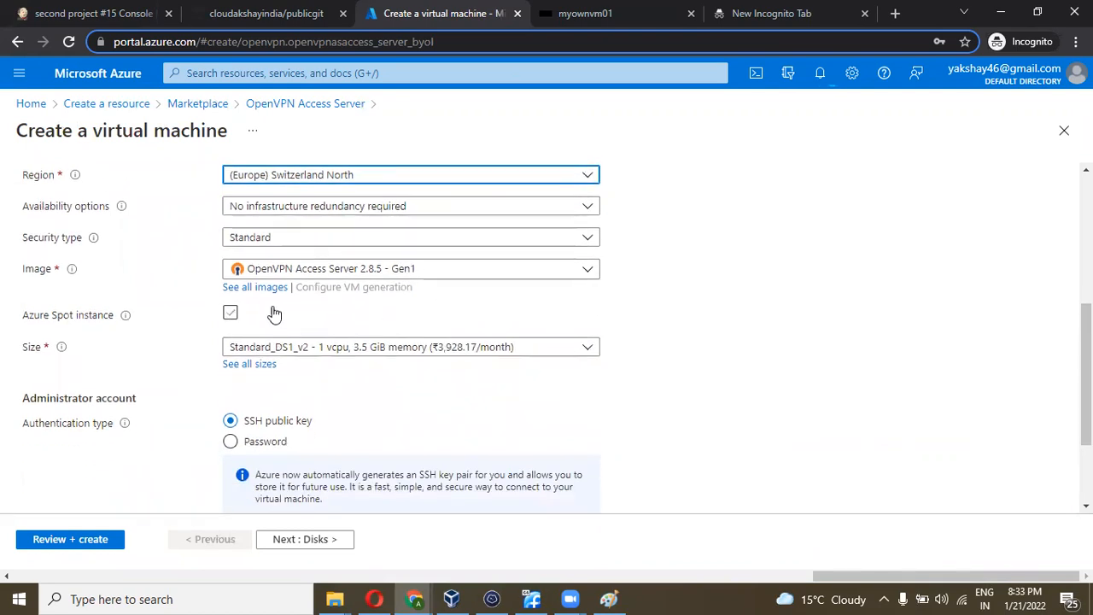
scroll(366, 434, down, 1)
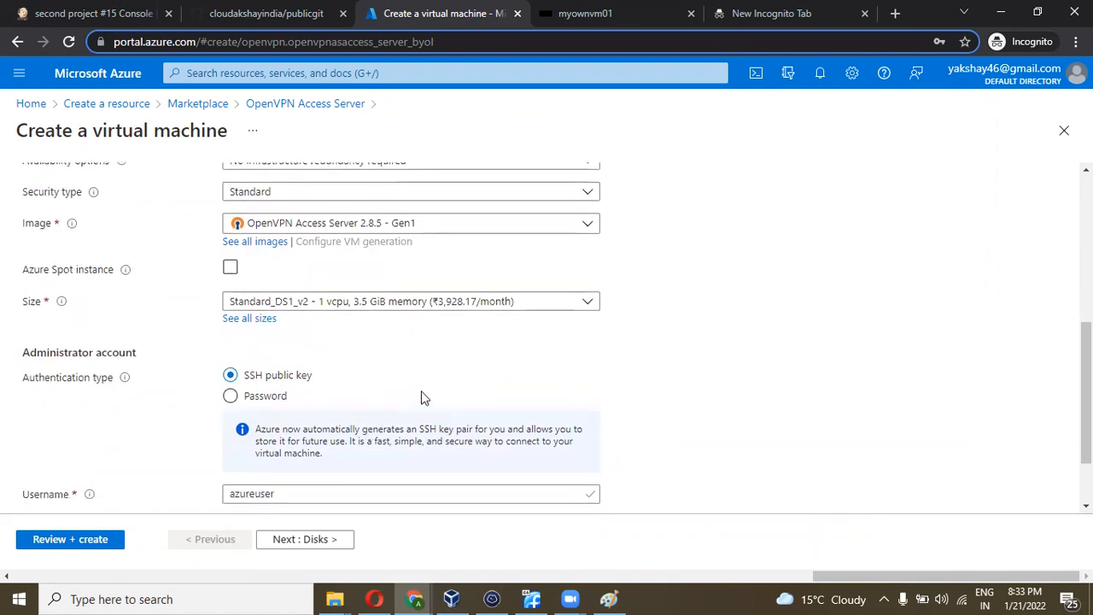
scroll(449, 393, down, 1)
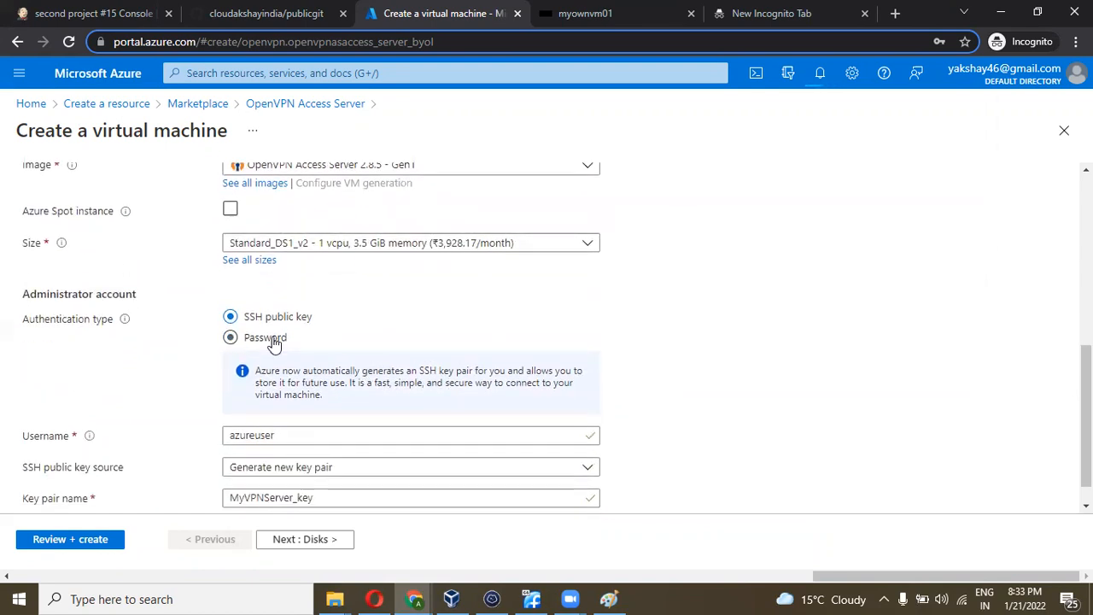
scroll(274, 342, down, 1)
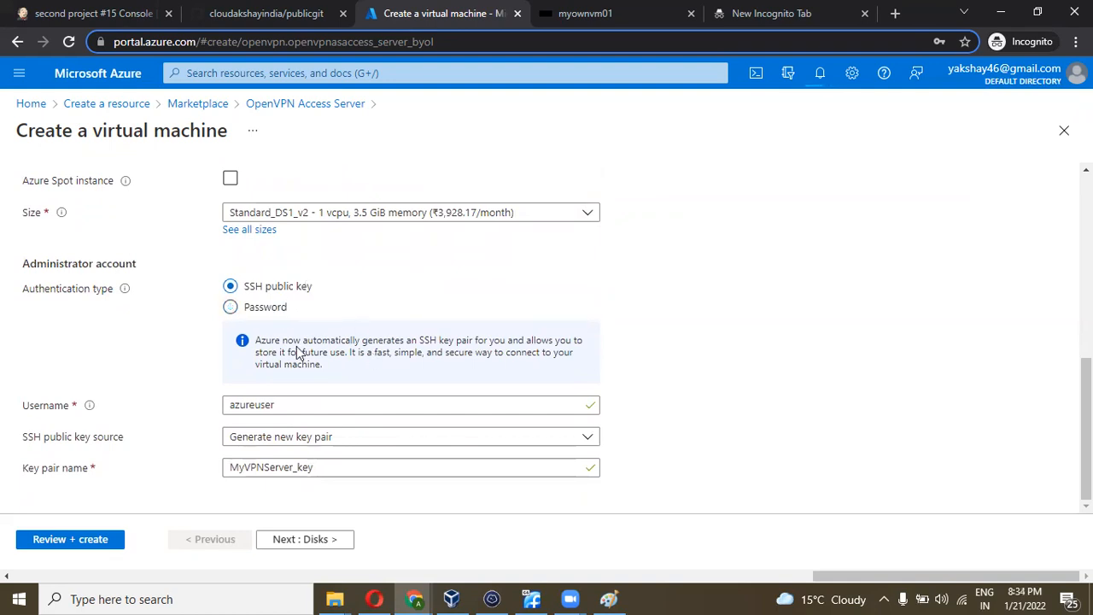
click(360, 449)
click(358, 450)
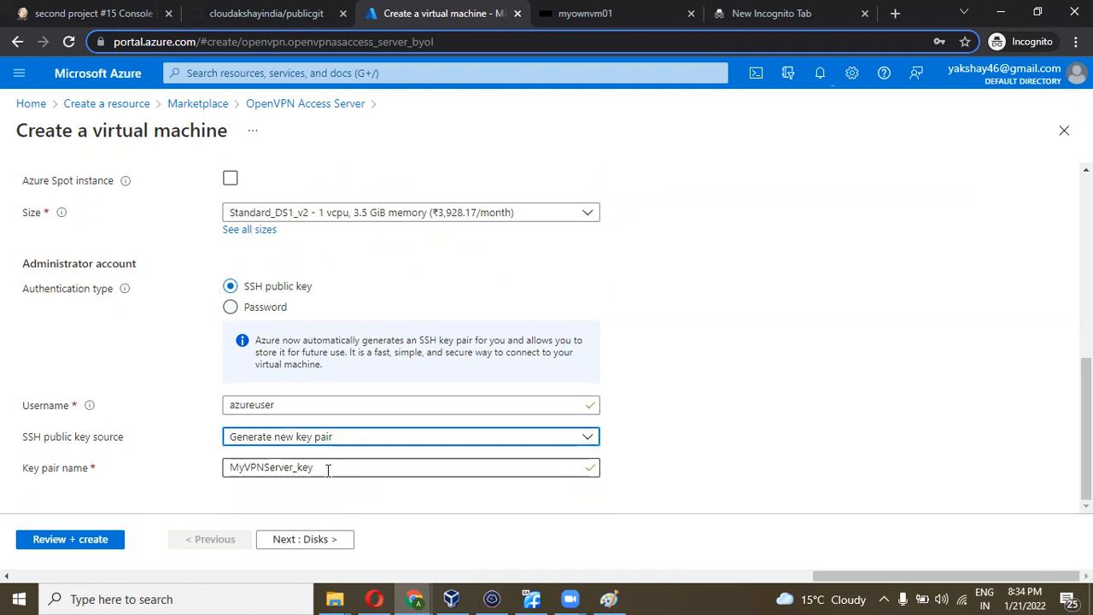
- Accept default Disks, Networking, Management, Advanced and Tags settings through to Review + create
click(313, 542)
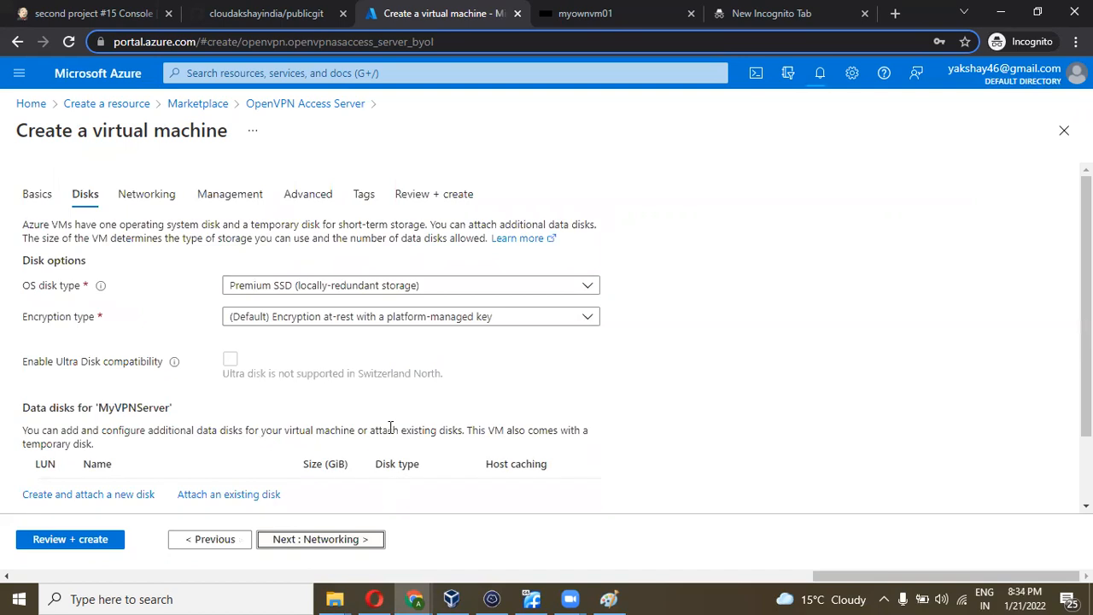
click(353, 546)
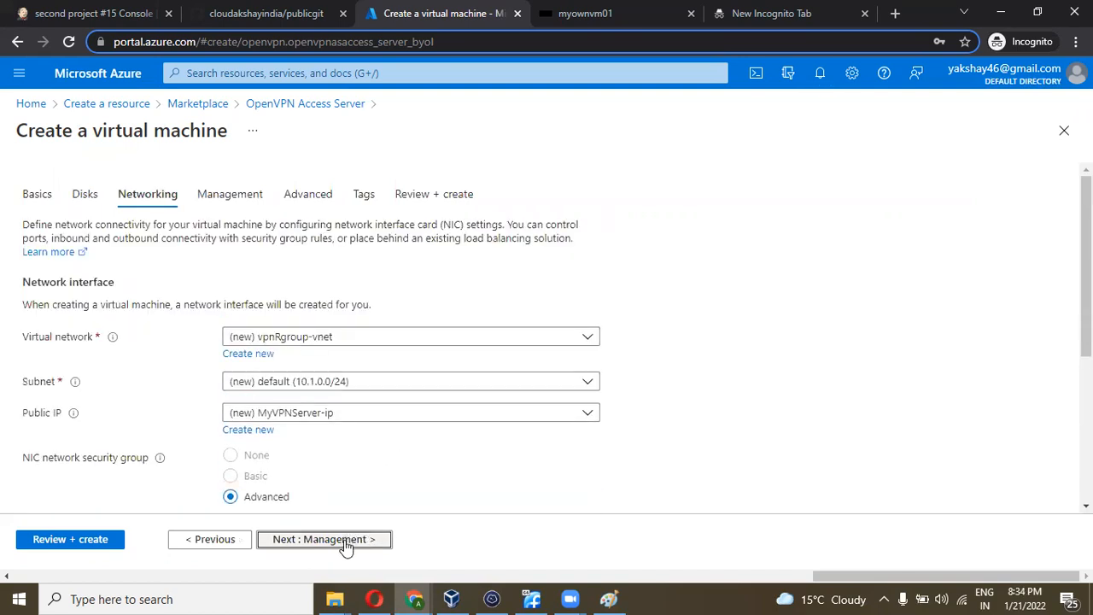
click(346, 539)
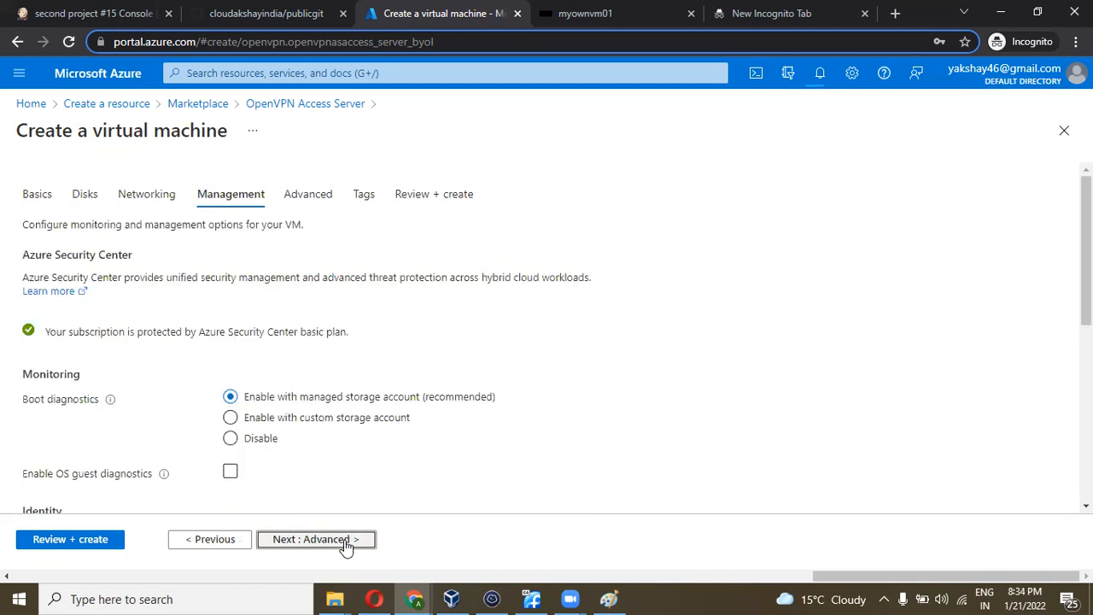
click(346, 543)
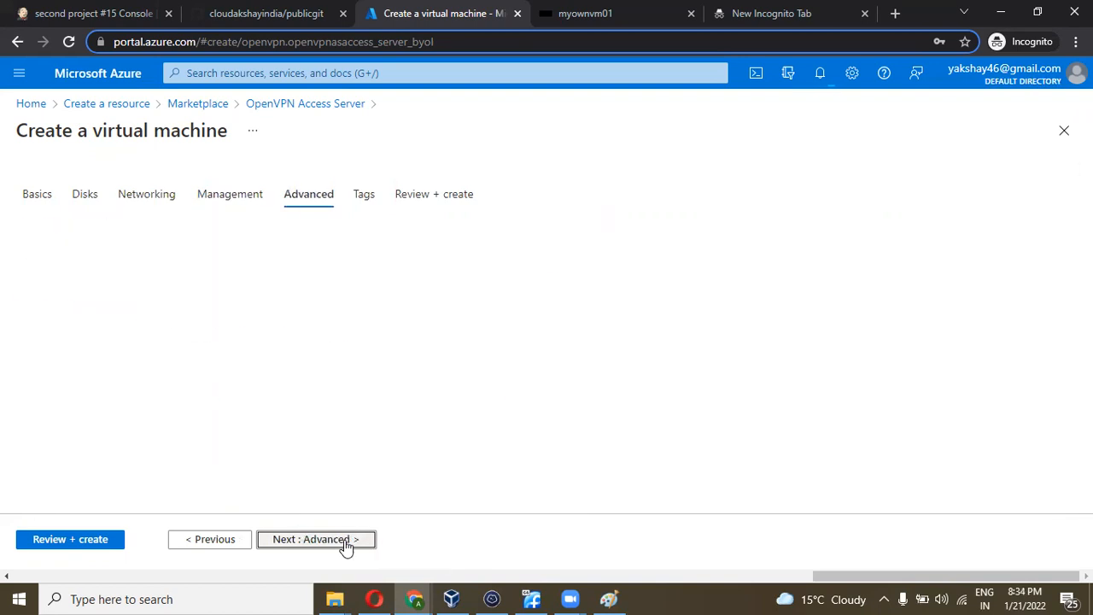
click(346, 544)
click(344, 544)
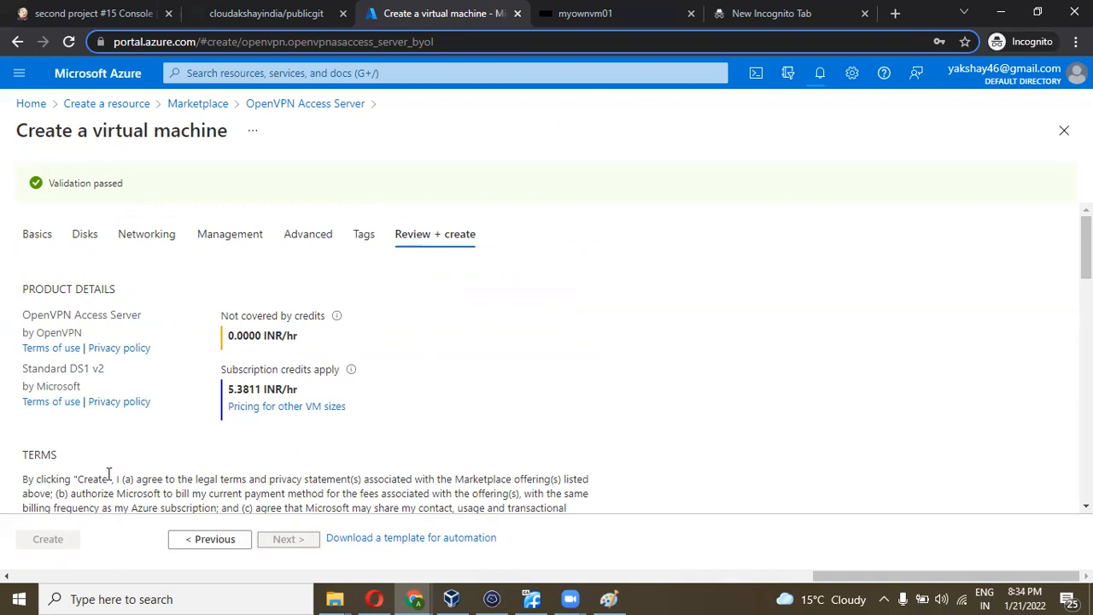
- Fill in the required preferred phone number and submit the VM for creation
scroll(155, 449, down, 3)
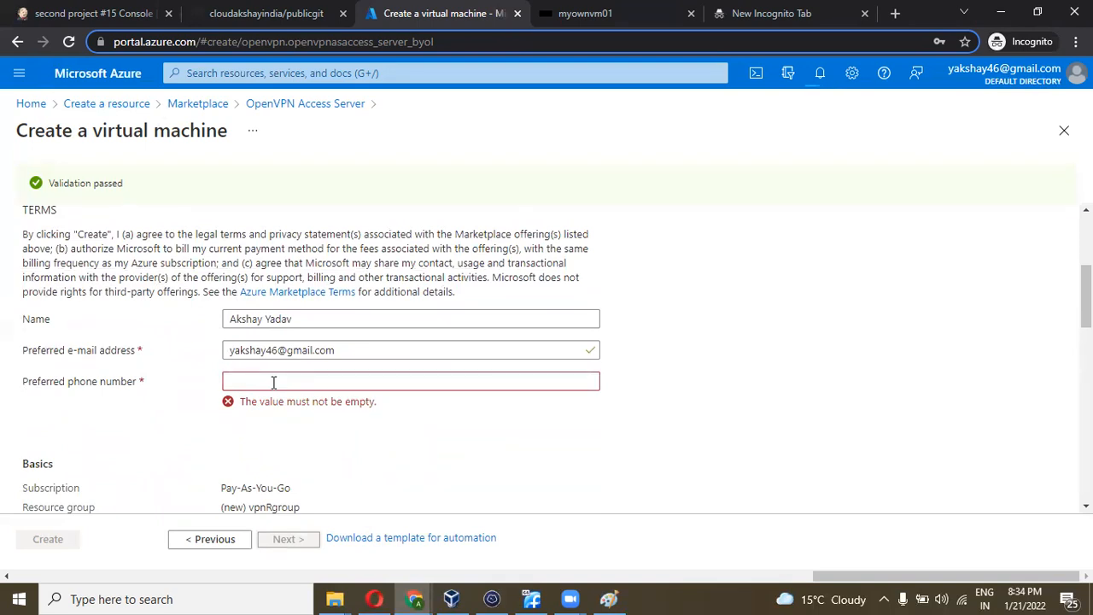
click(273, 382)
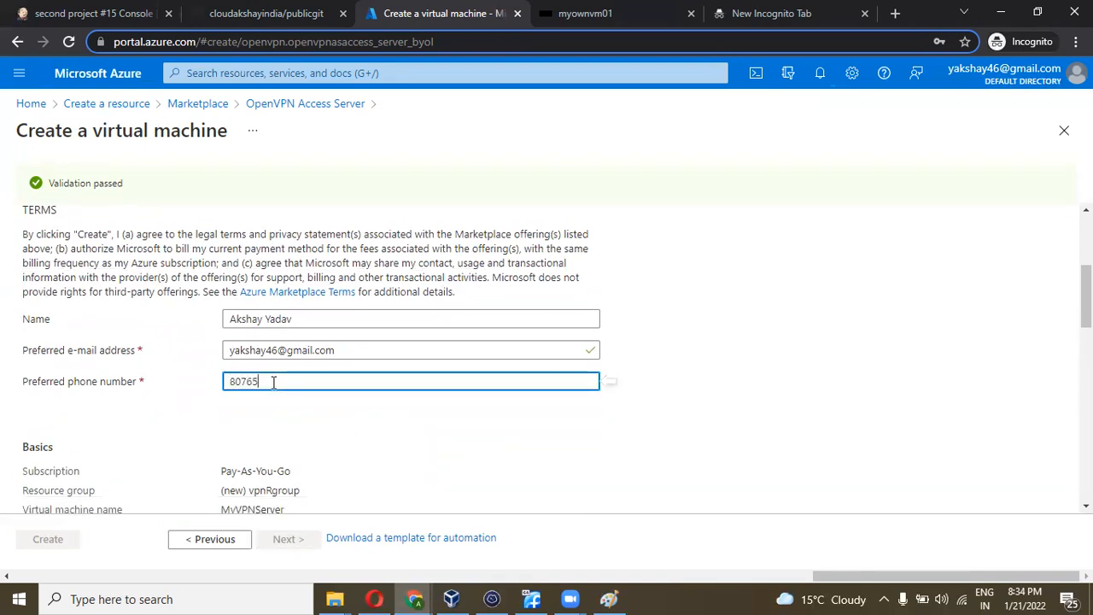
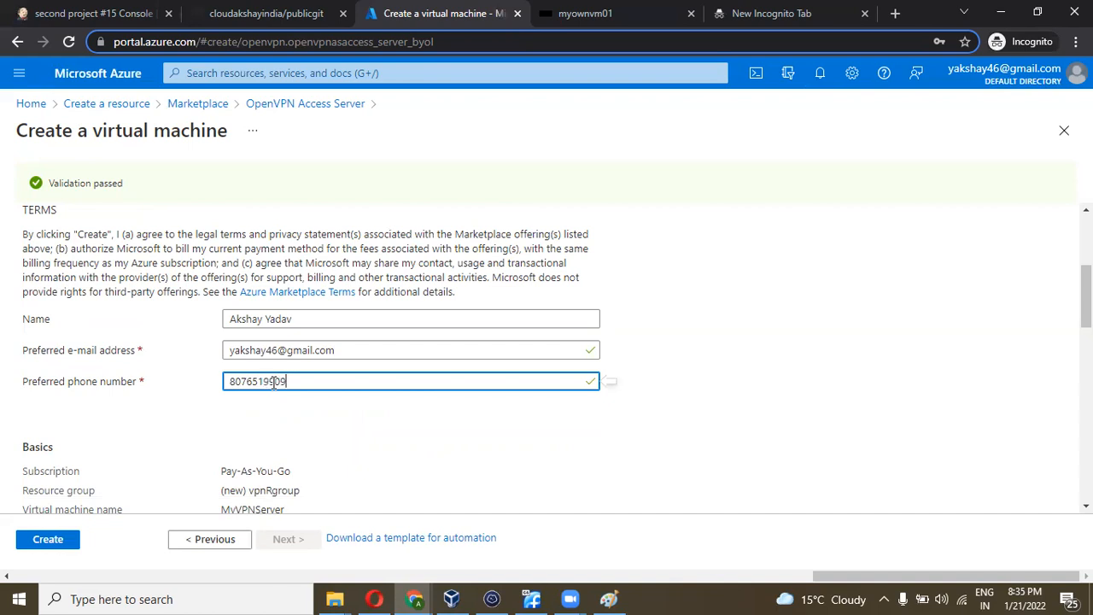
scroll(296, 423, up, 1)
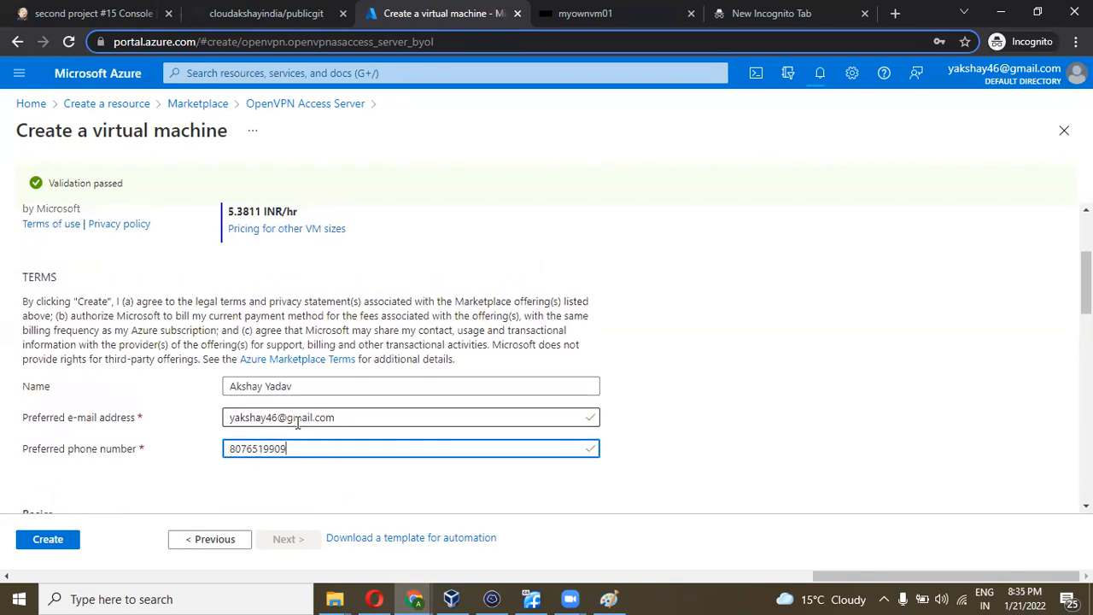
scroll(137, 444, down, 2)
click(50, 540)
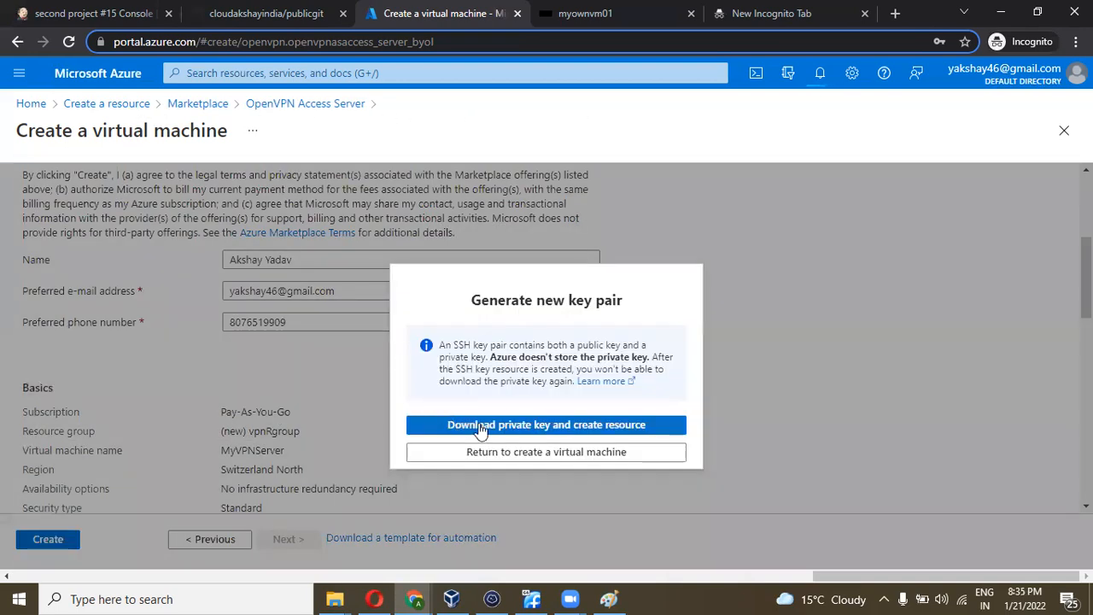
- Download the MyVPNServer_key.pem private key, create the VM, and confirm deployment completes
click(480, 428)
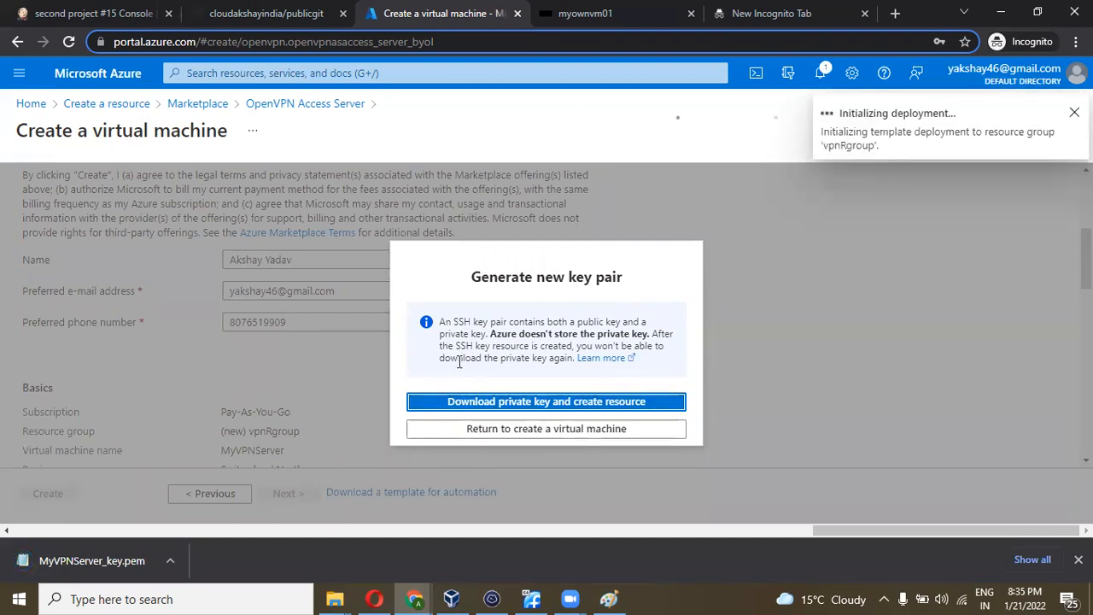
click(820, 76)
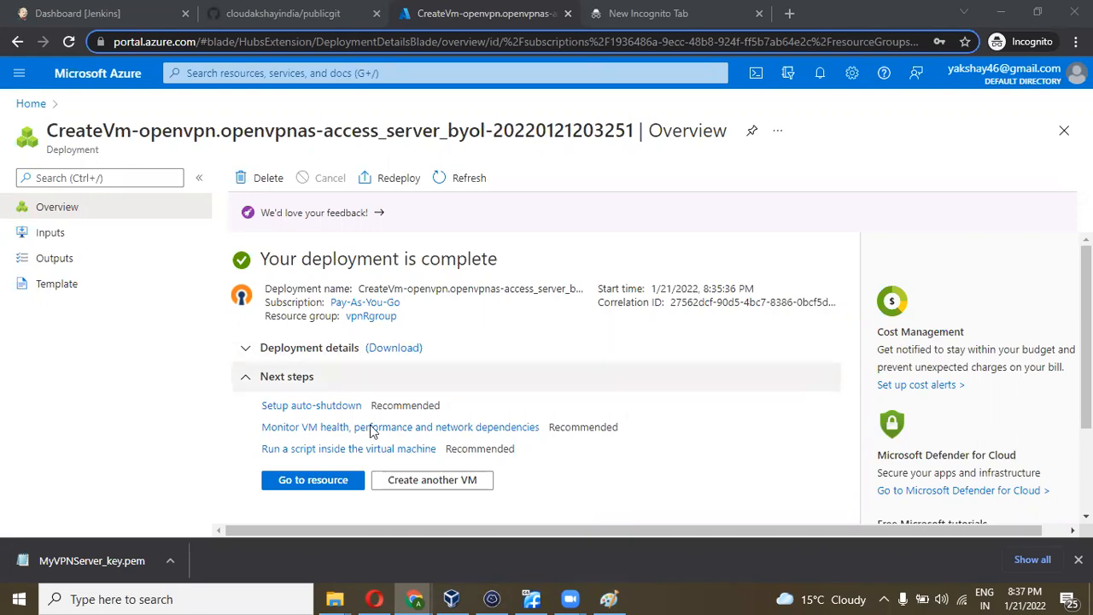
- Open MyVPNServer, copy its public IP 20.203.172.76, and switch to Termius
click(324, 483)
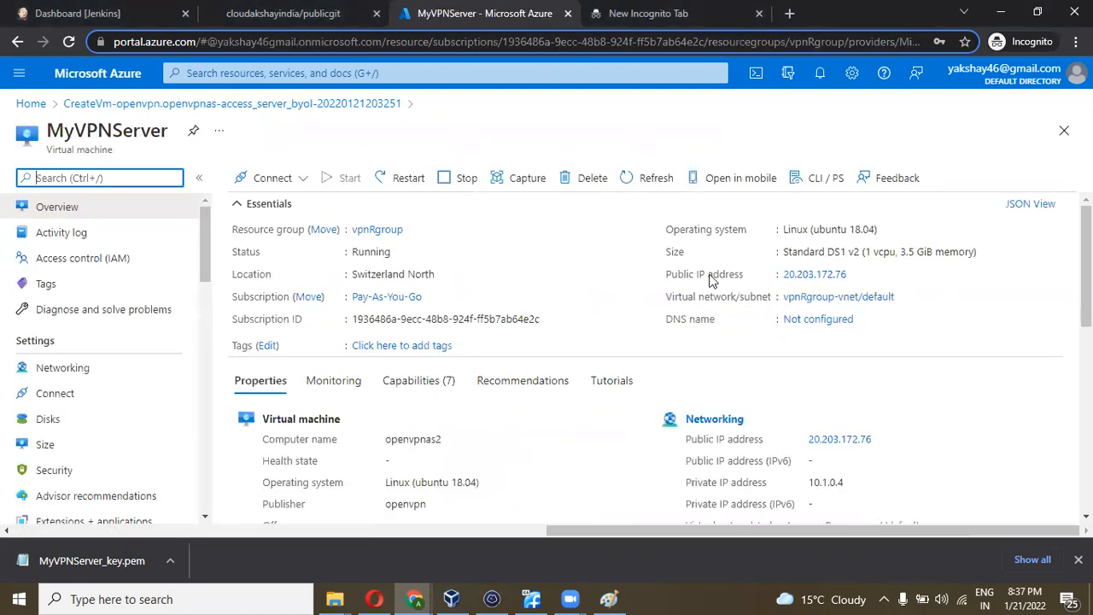
click(858, 278)
click(857, 277)
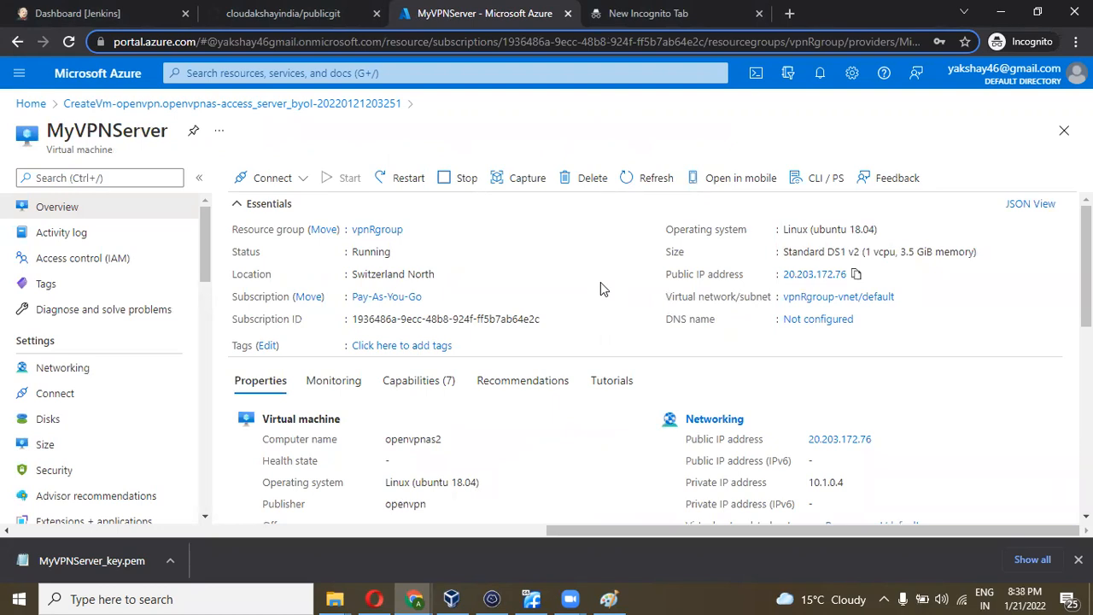
click(496, 598)
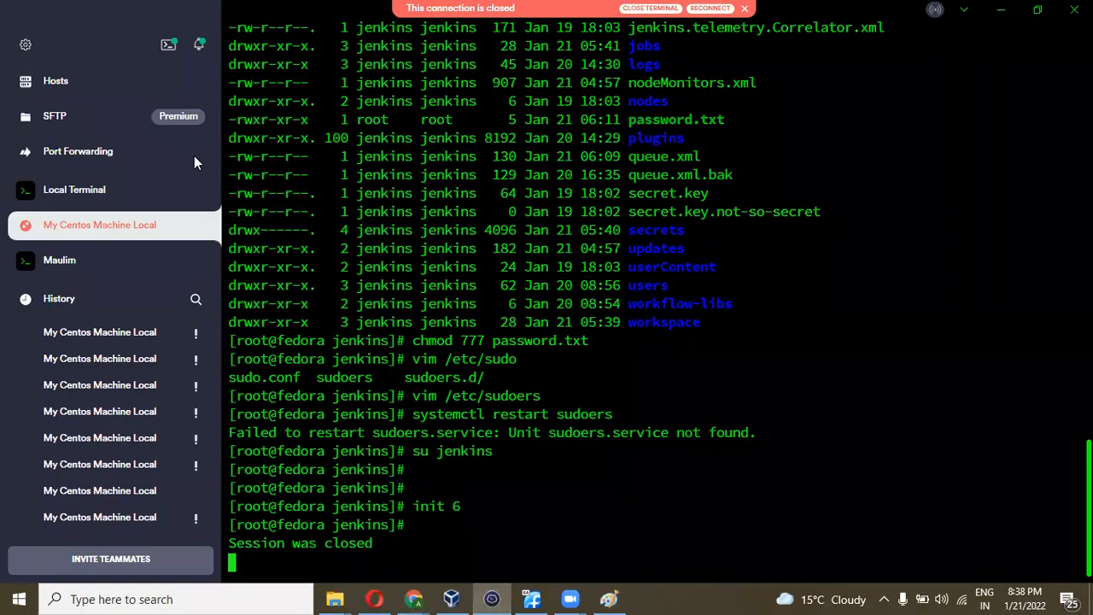
- Add host Myvpnserver at 20.203.172.76 with username openvpnserver and list its keys
click(82, 79)
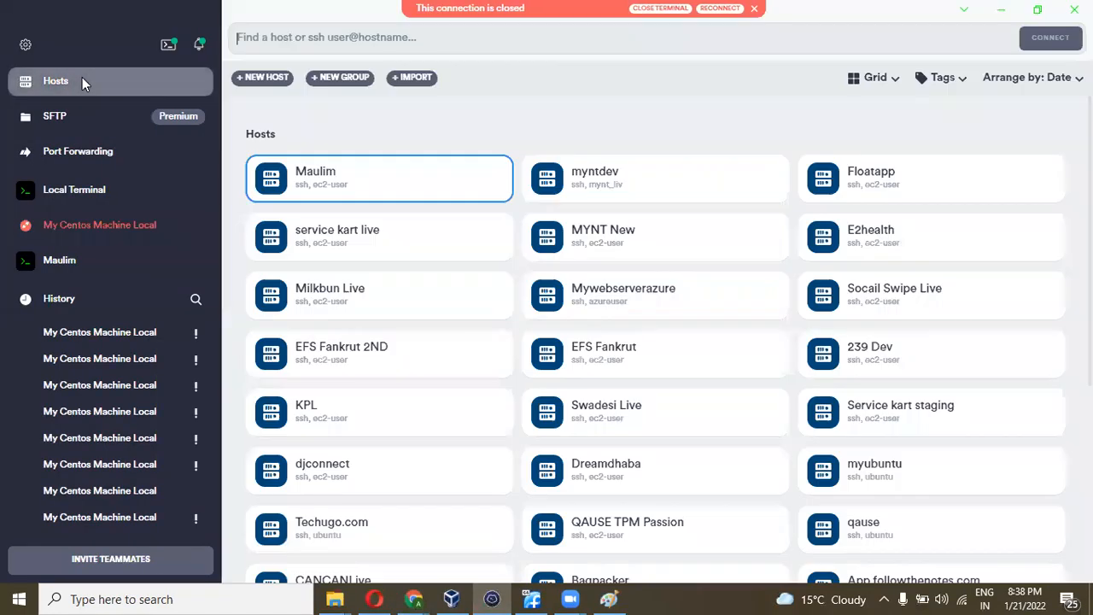
click(262, 78)
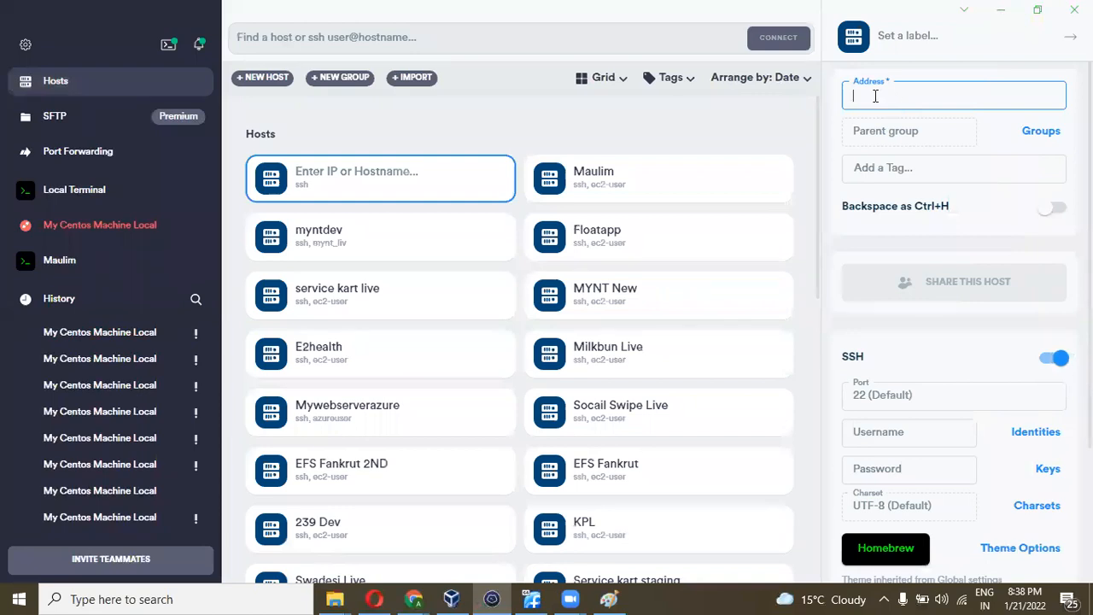
key(ctrl+v)
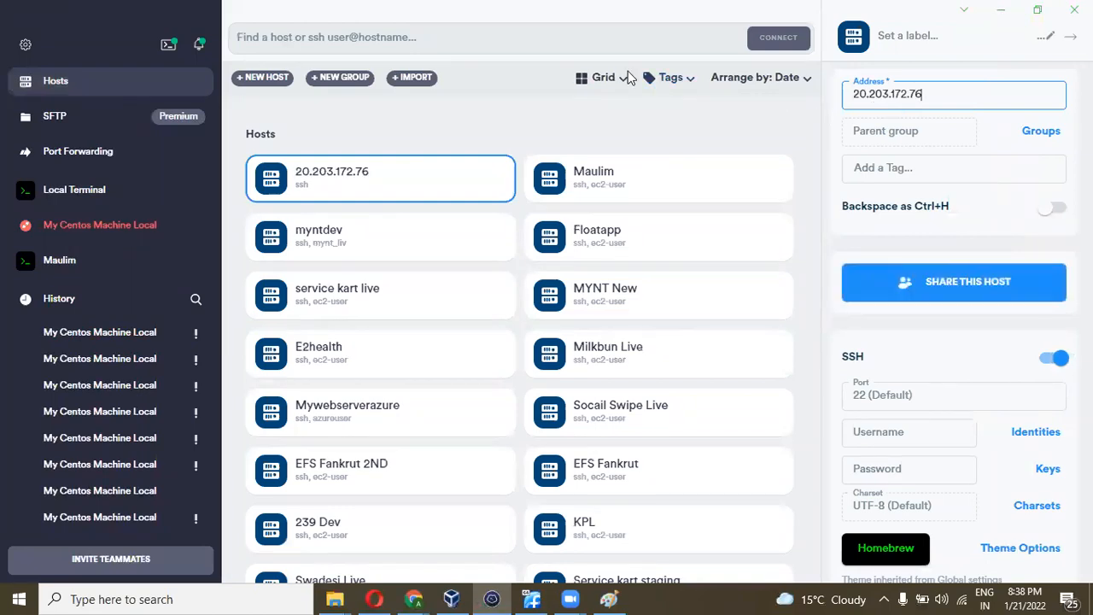
click(954, 40)
text(My)
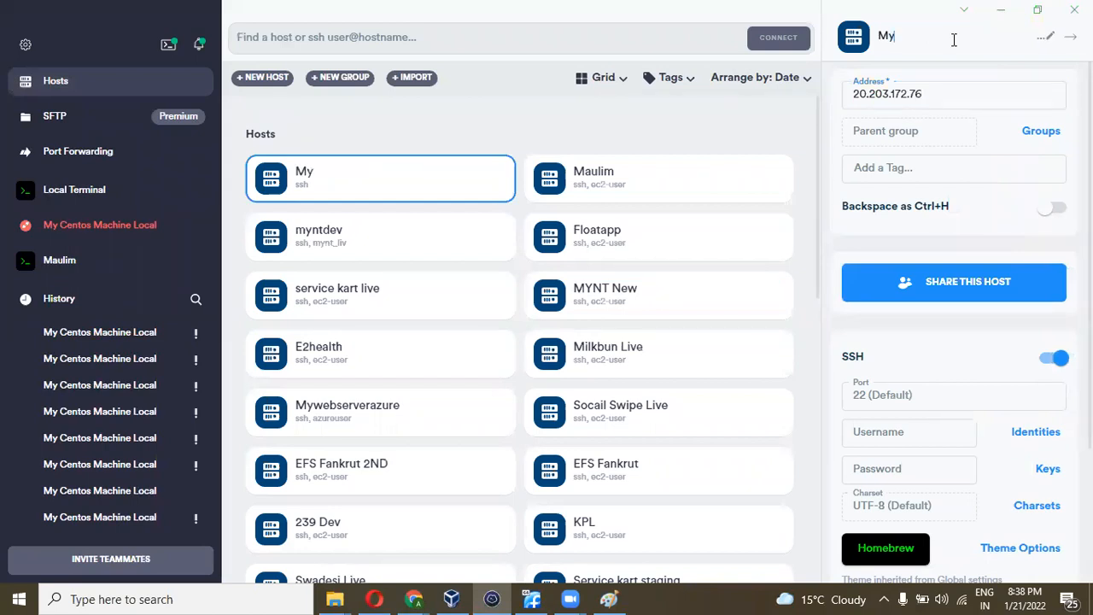
text(vpnserver)
scroll(940, 163, down, 3)
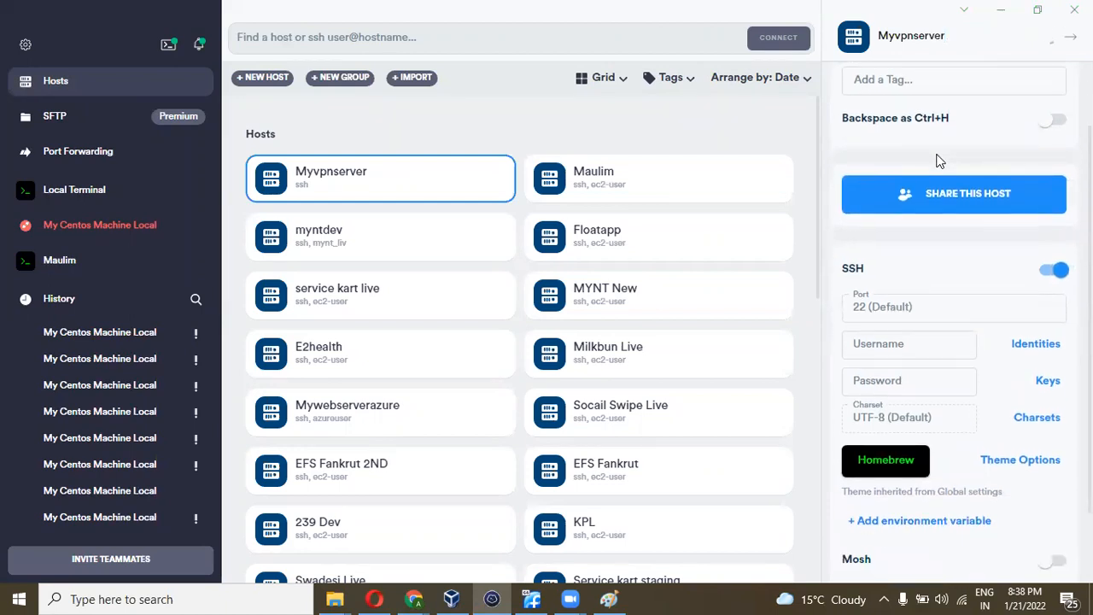
click(894, 255)
text(o)
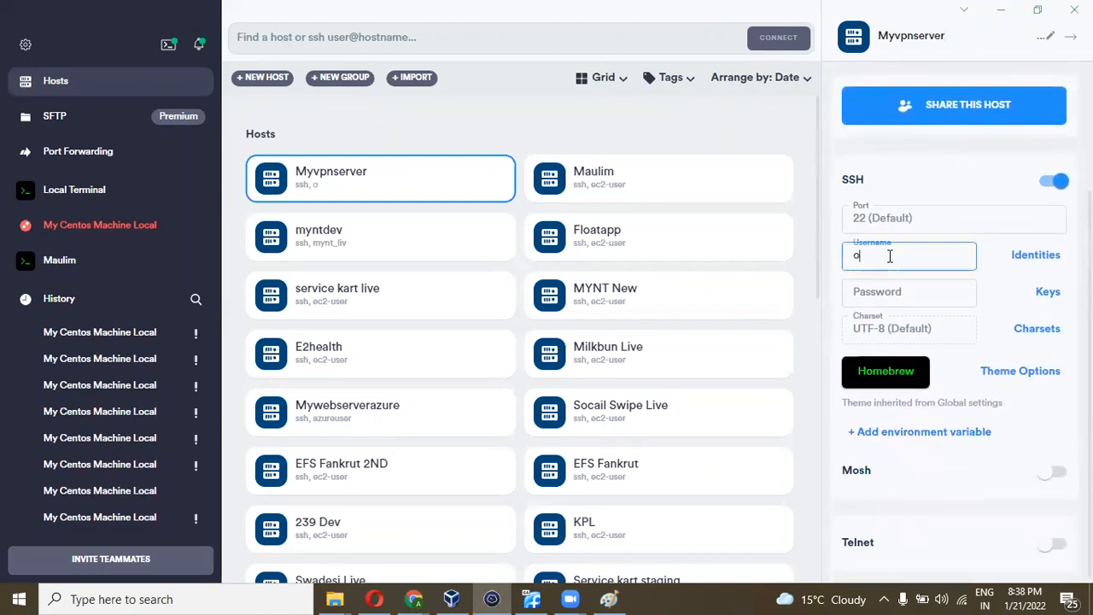
text(penvpn)
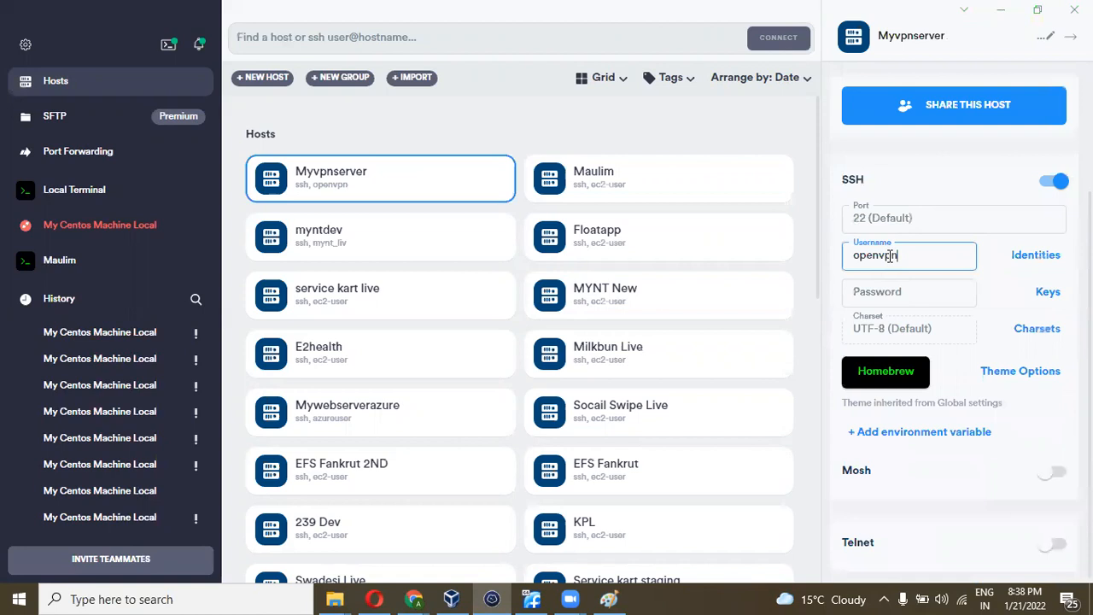
text(server)
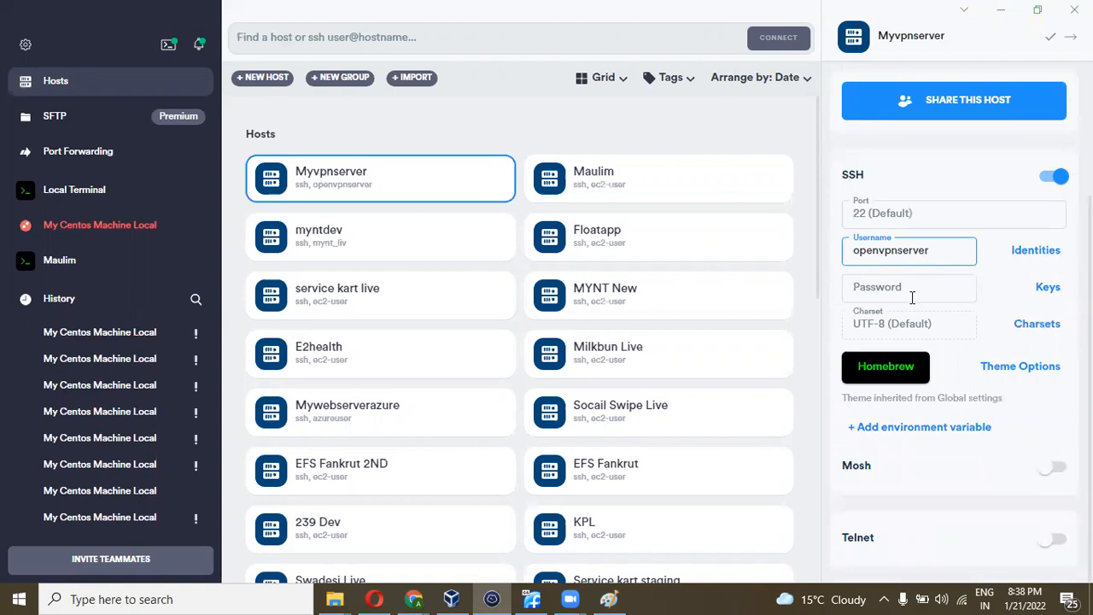
click(1048, 288)
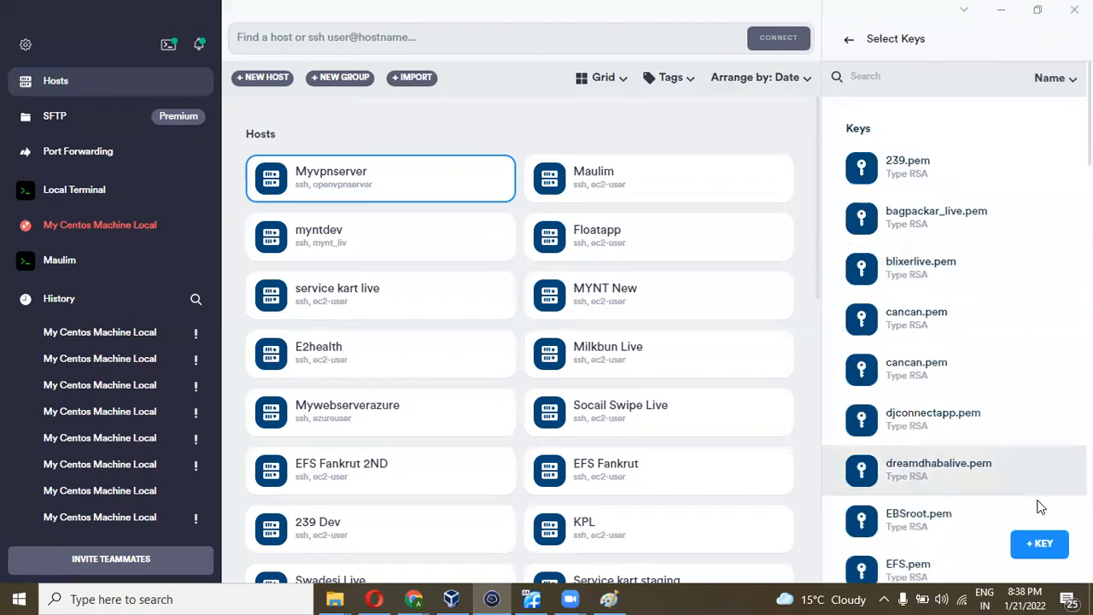
- Import MyVPNServer_key from Downloads as the host's private key and save the host
click(1041, 546)
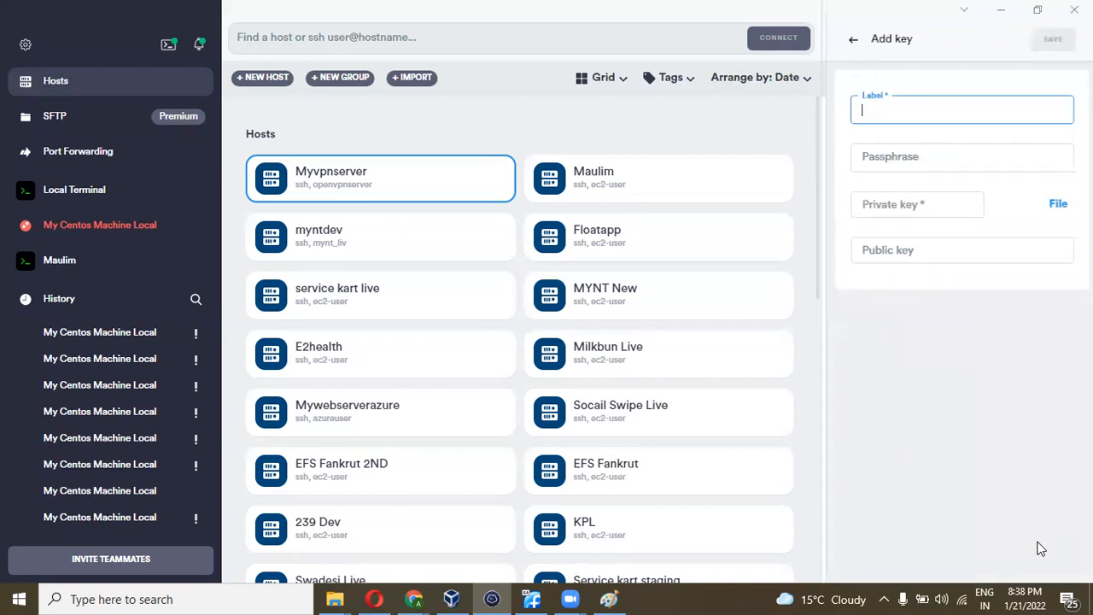
click(1054, 207)
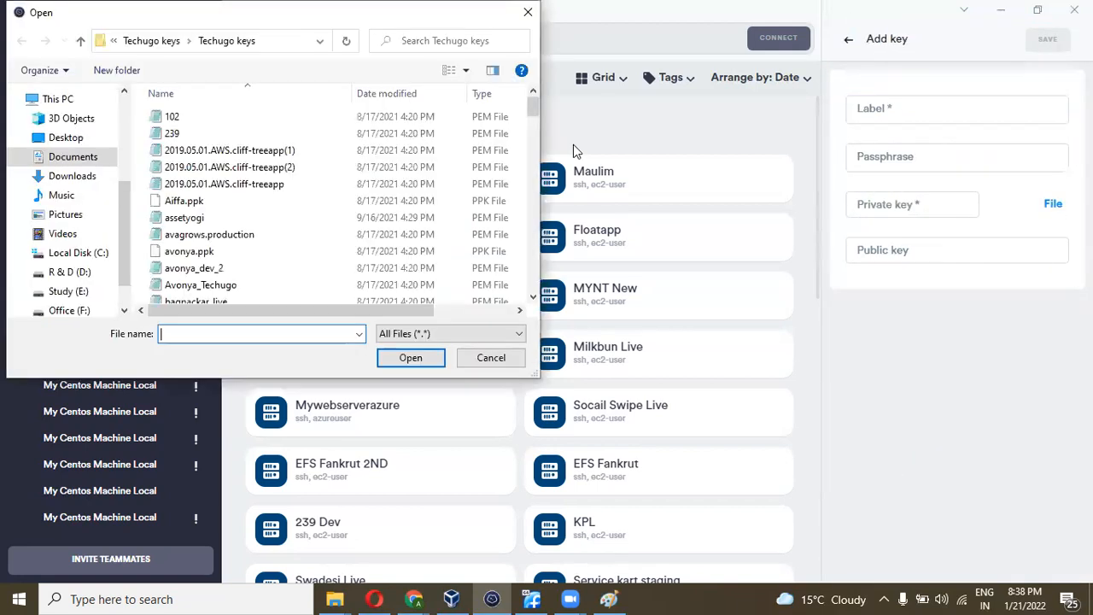
click(73, 176)
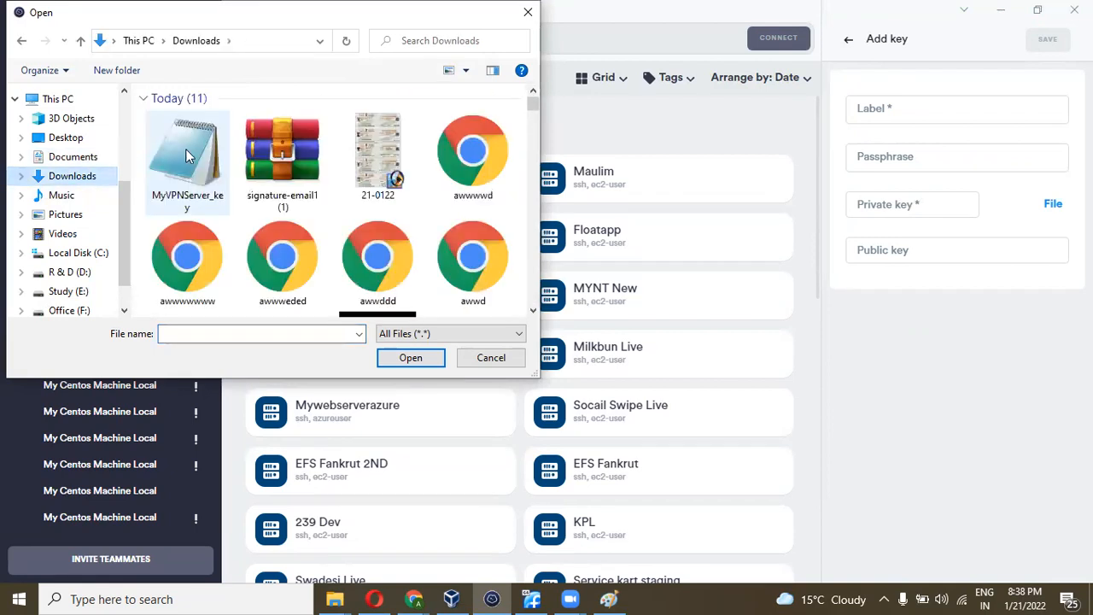
click(185, 149)
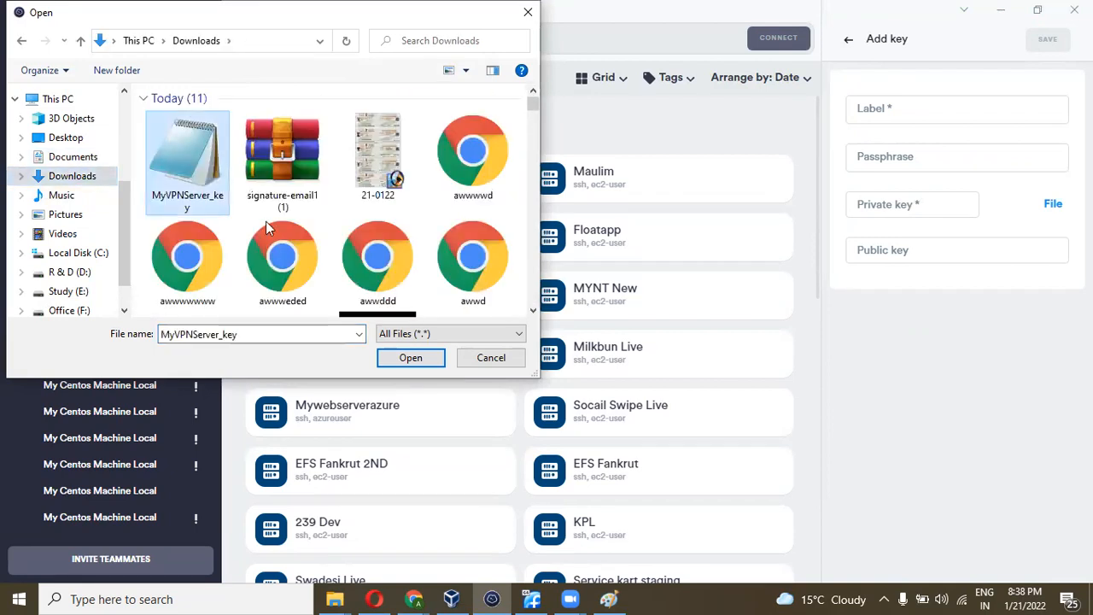
click(390, 359)
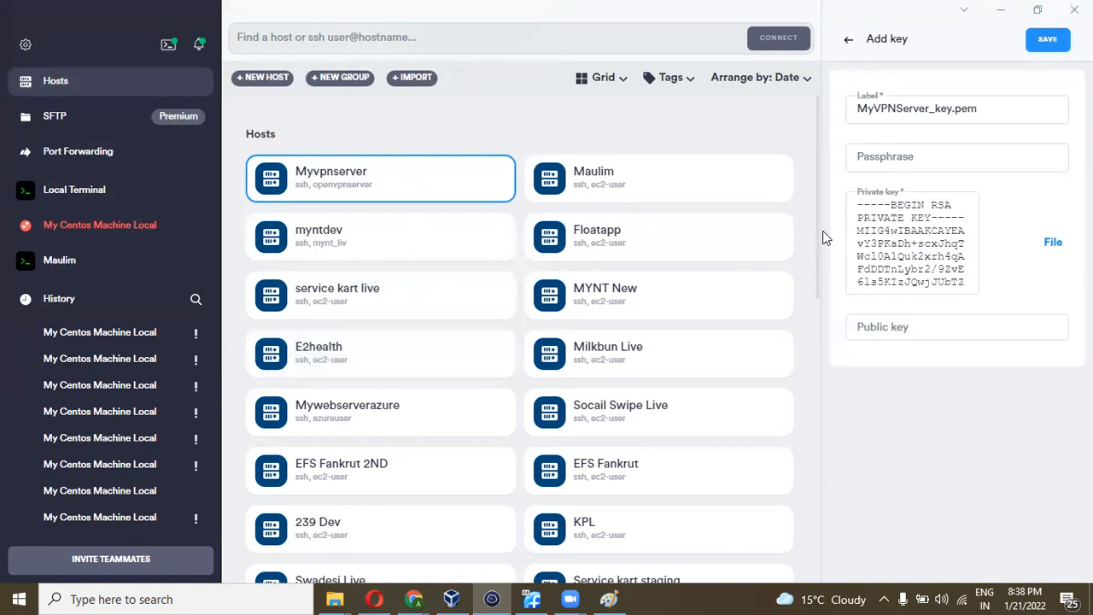
click(1049, 39)
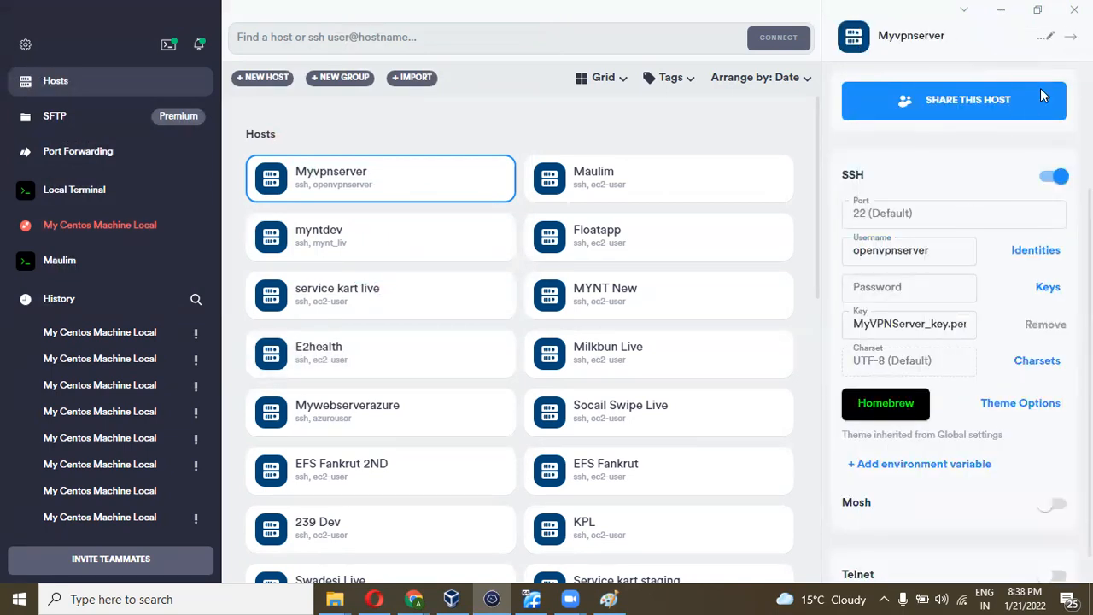
click(1070, 37)
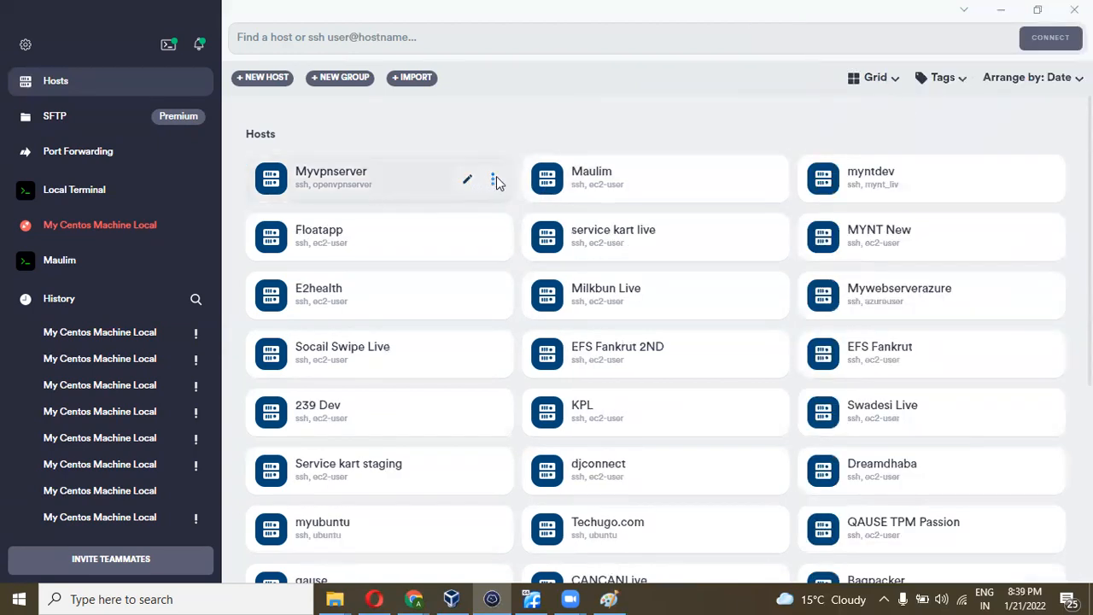
- Try an SSH connection to Myvpnserver, then reopen its host settings after the publickey failure
click(493, 182)
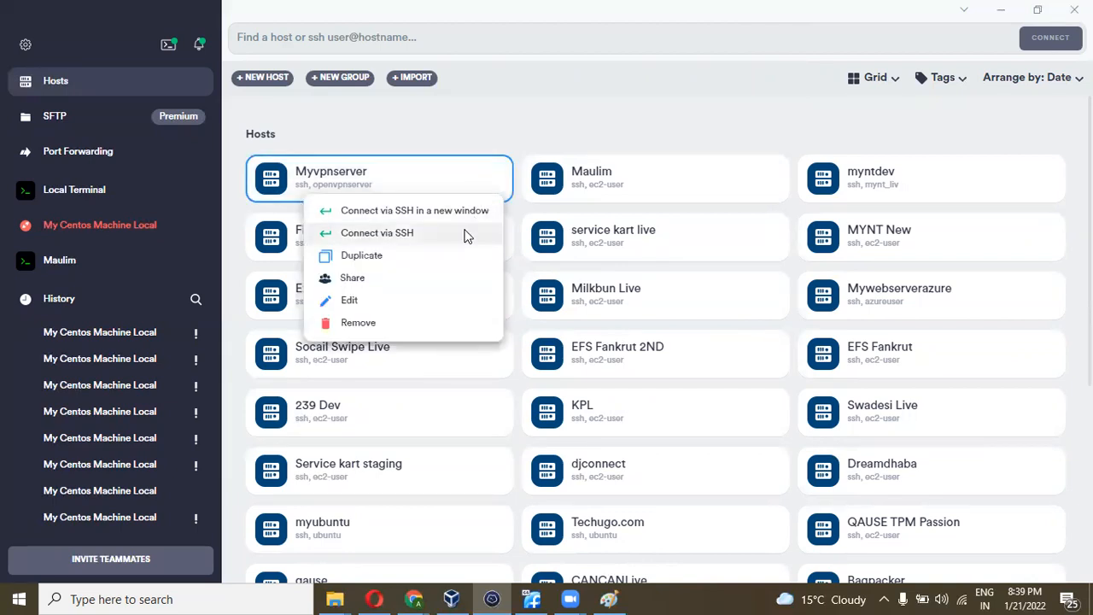
click(466, 233)
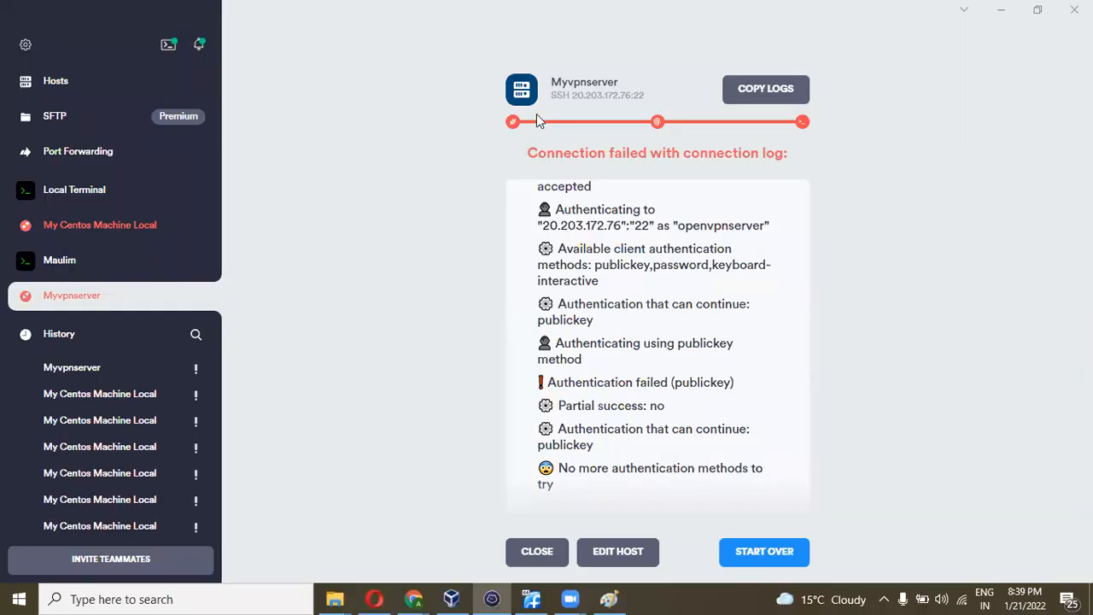
click(619, 554)
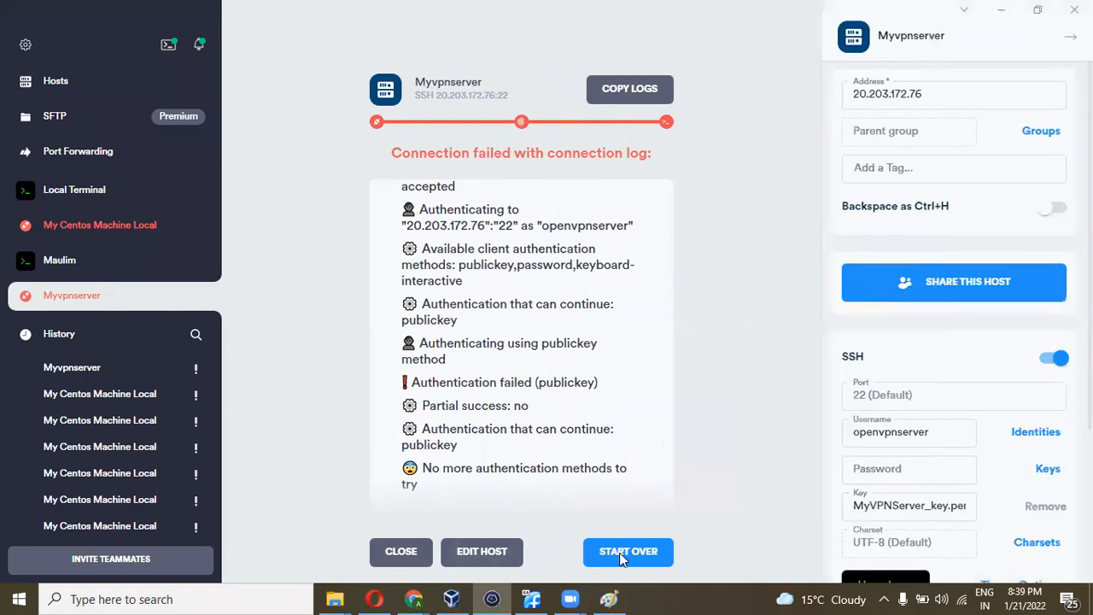
- Shorten the Myvpnserver SSH username to openvpn and retry the connection
click(940, 431)
key(BackSpace)
key(BackSpace)
key(BackSpace)
key(BackSpace)
key(BackSpace)
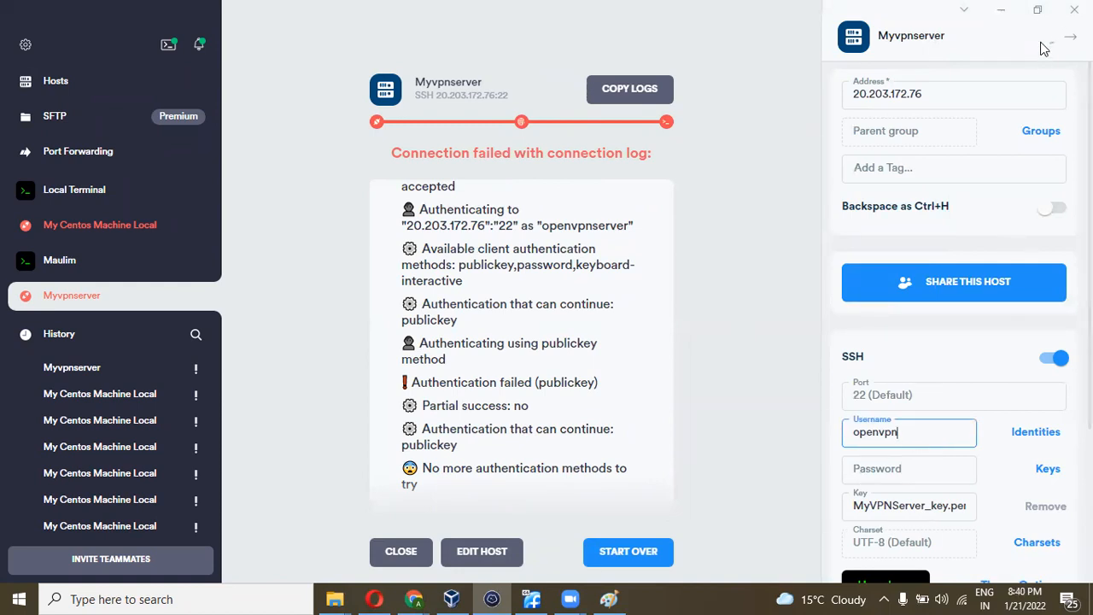
click(1071, 37)
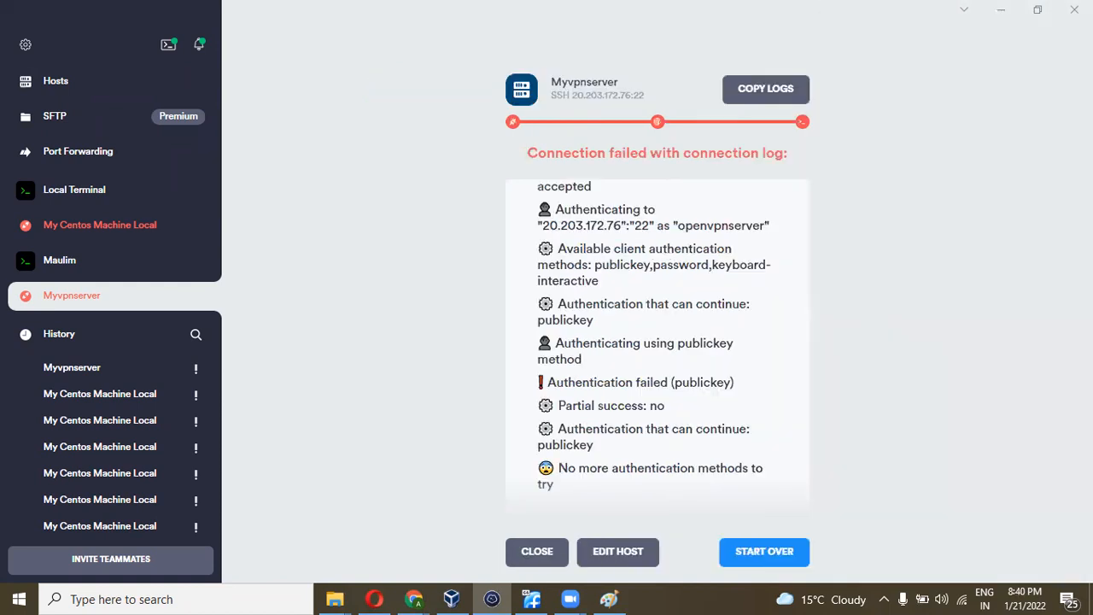
click(738, 549)
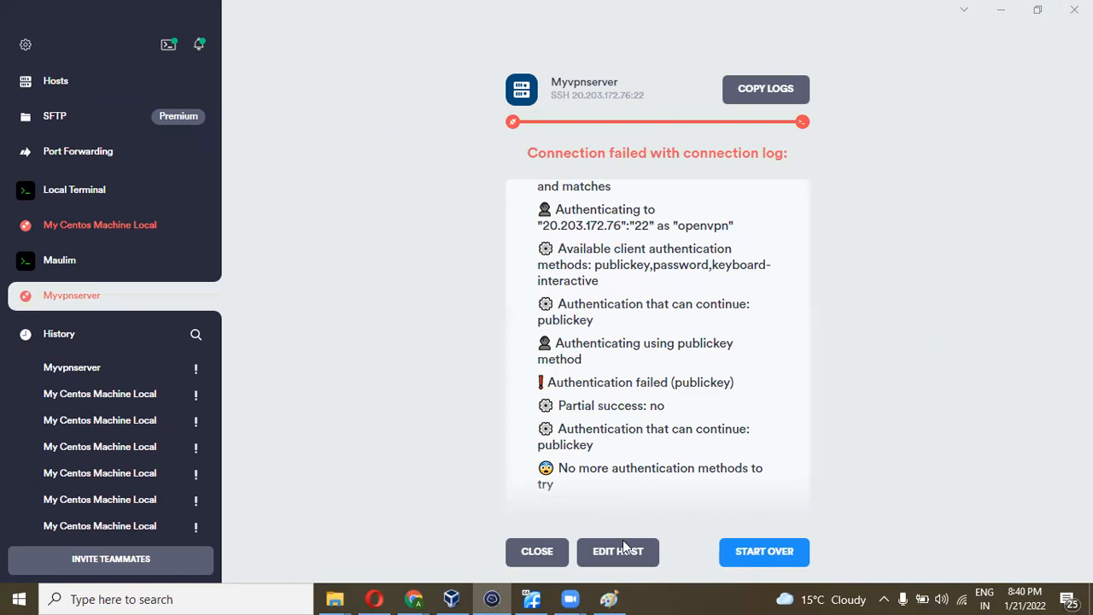
- Close the failed connection and connect to Myvpnserver over SSH from the hosts list
click(537, 553)
click(51, 74)
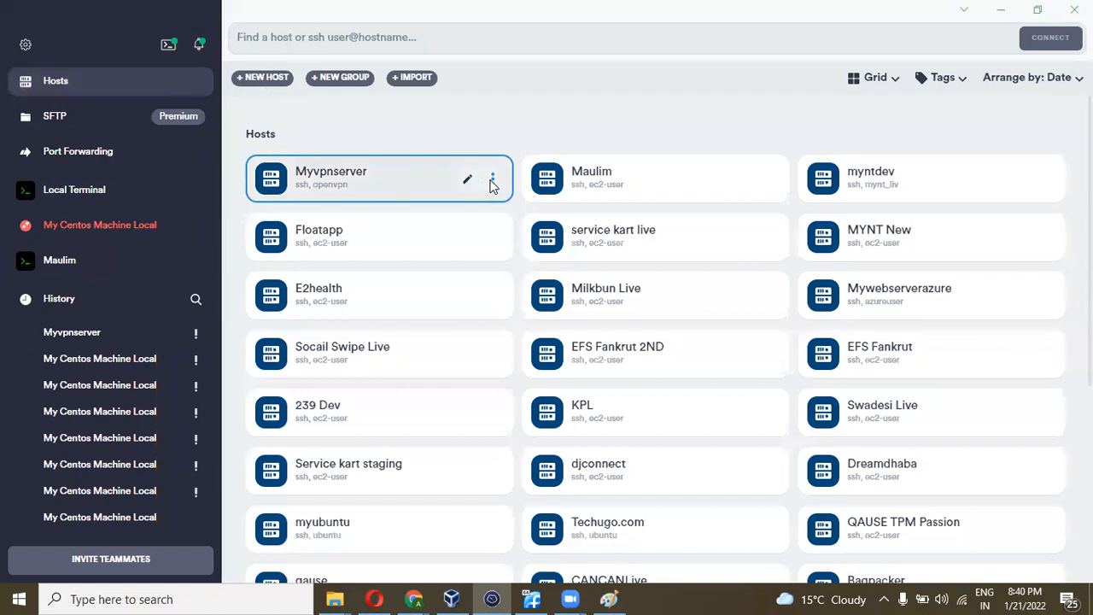
click(490, 181)
click(431, 238)
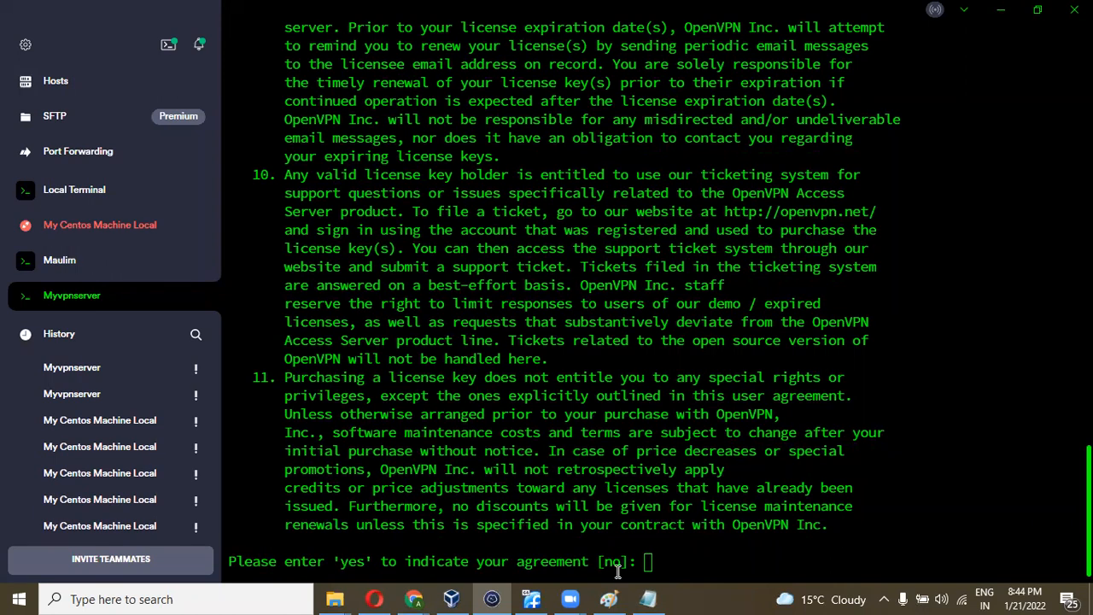
- Answer 'yes' at the licence agreement prompt in the Myvpnserver terminal
click(688, 565)
text(yes)
key(Return)
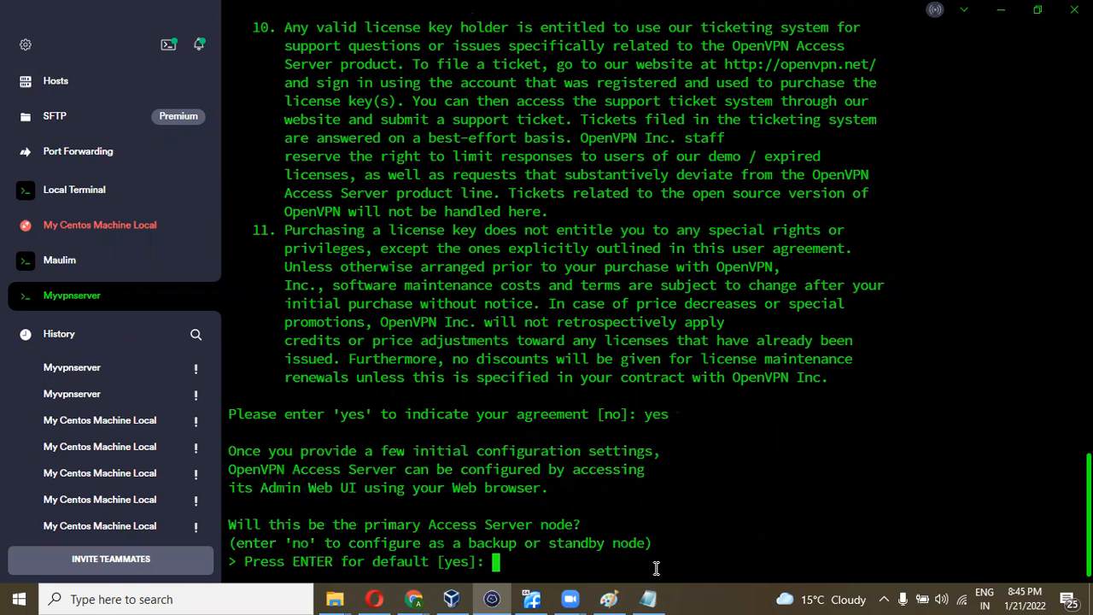
- Accept every default answer (primary node, all interfaces, port 443, openvpn admin) and skip the activation key
key(Return)
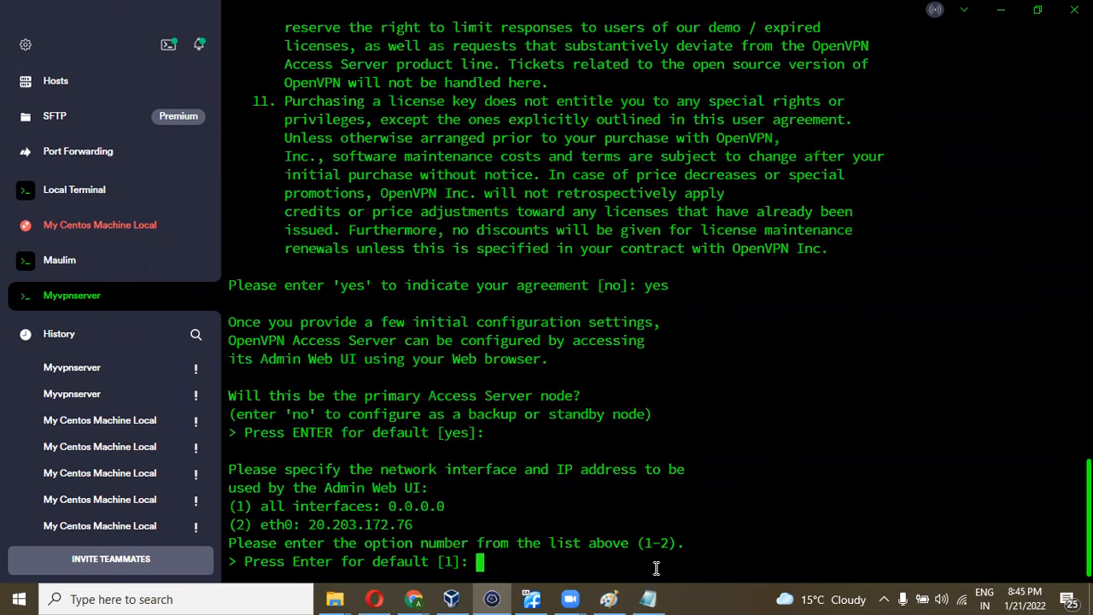
key(Return)
key(Return)
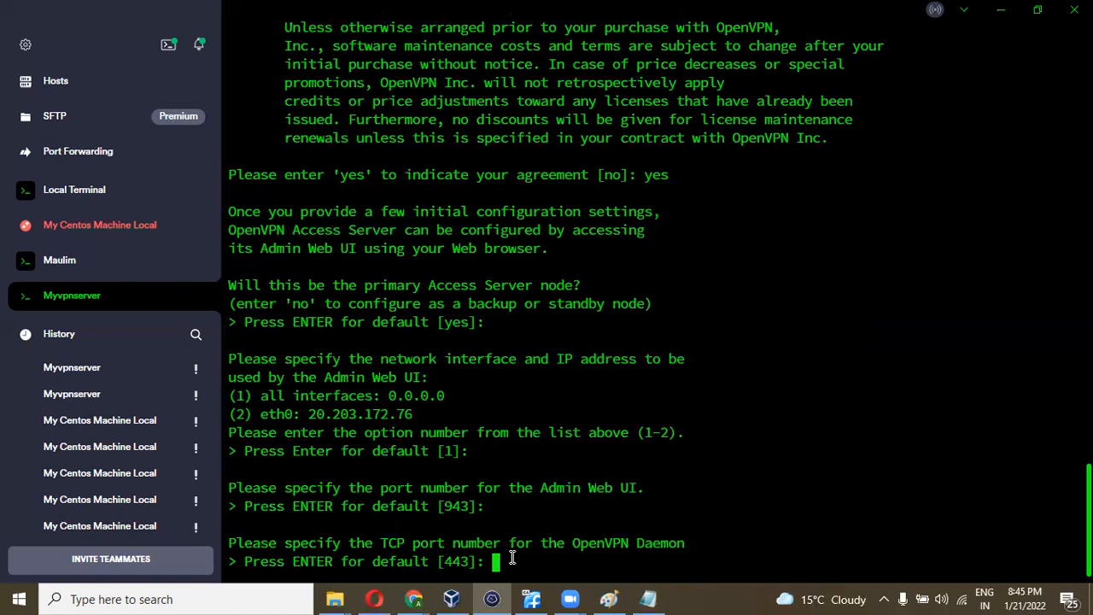
key(Return)
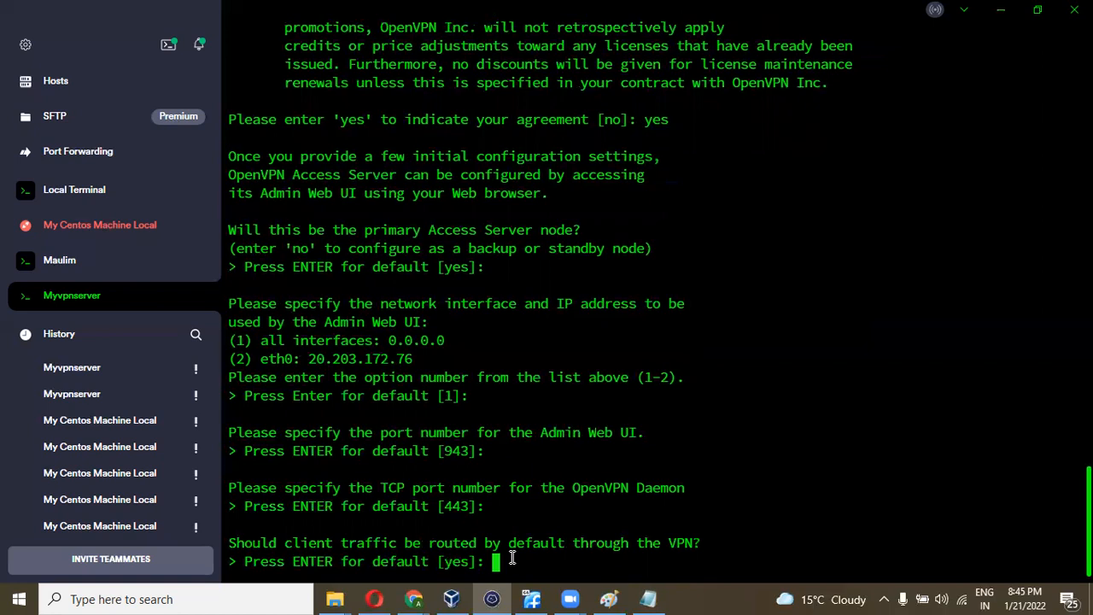
key(Return)
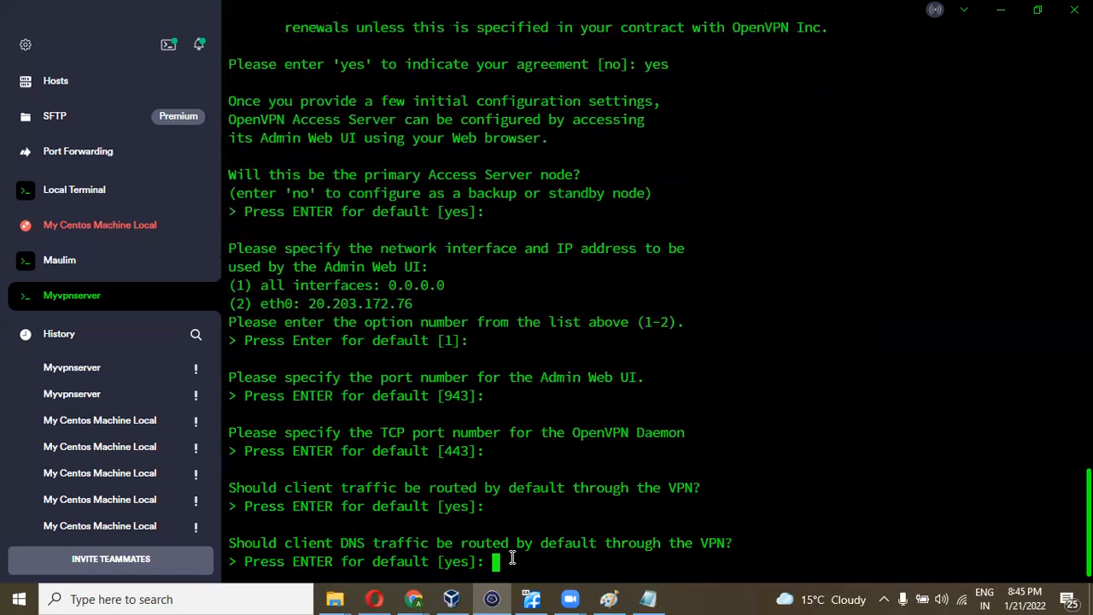
key(Return)
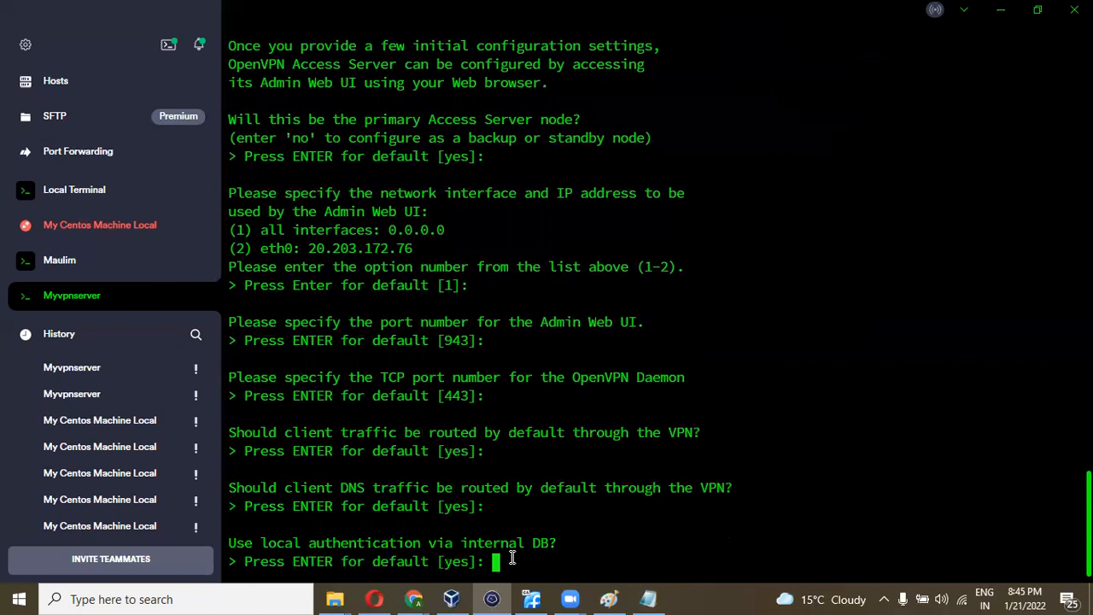
key(Return)
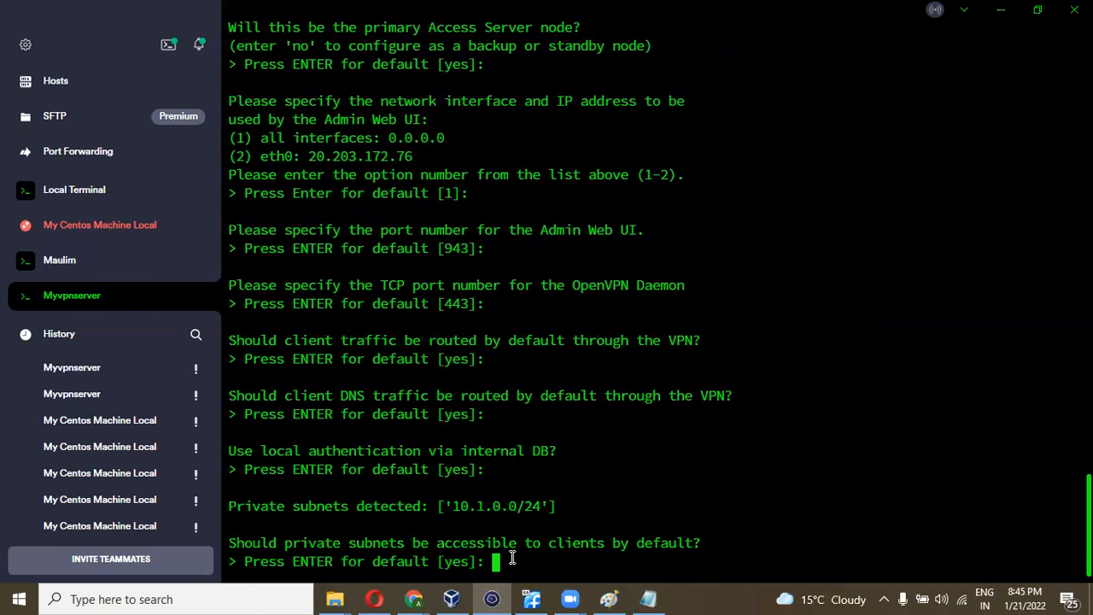
key(Return)
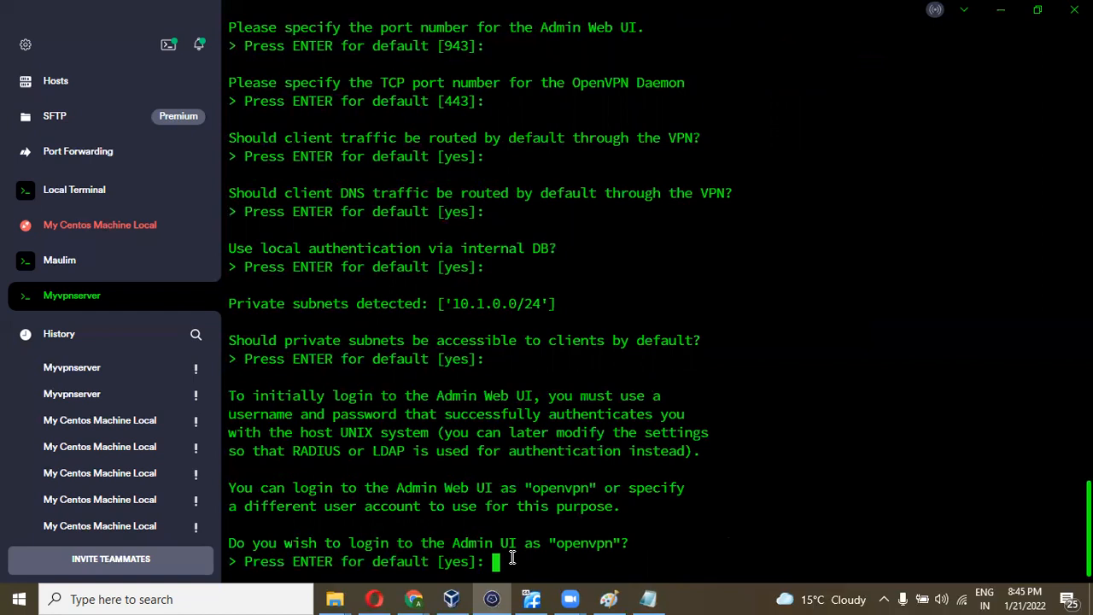
key(Return)
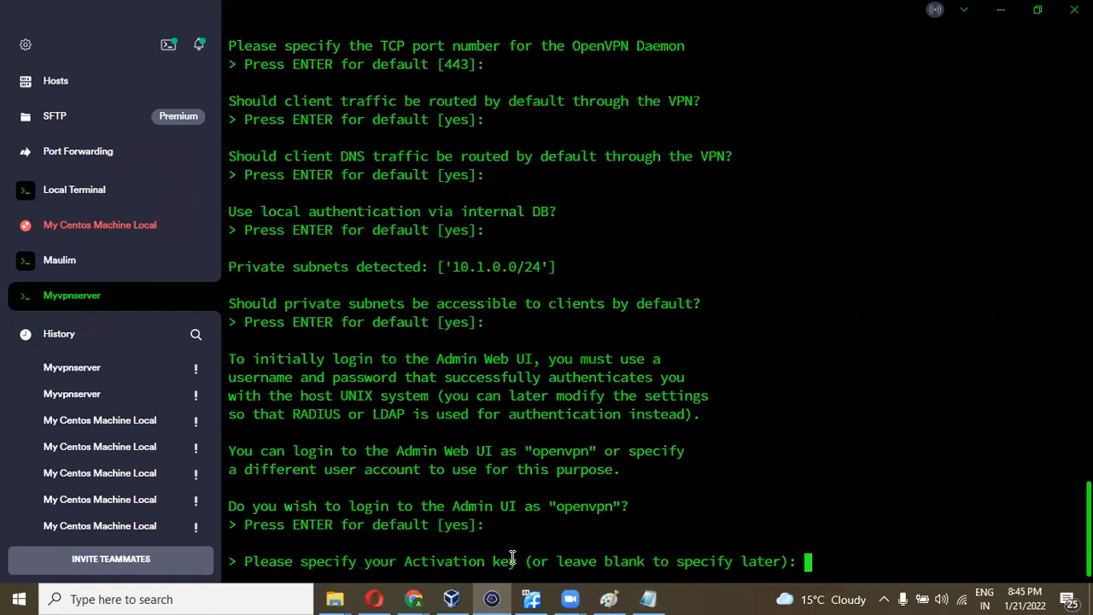
key(Return)
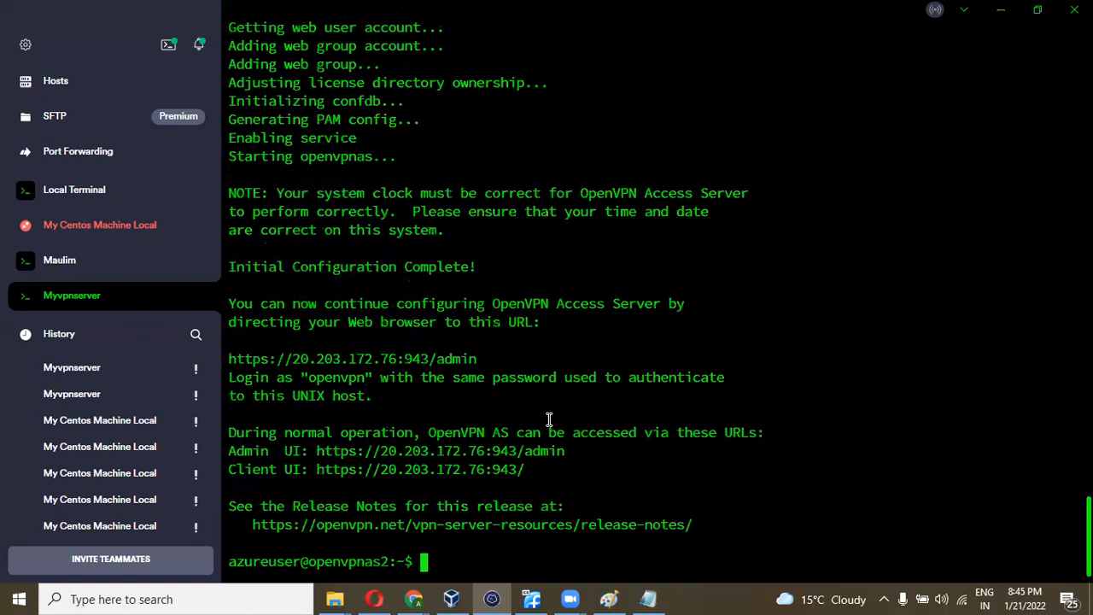
key(Return)
key(Return)
key(Return)
key(Return)
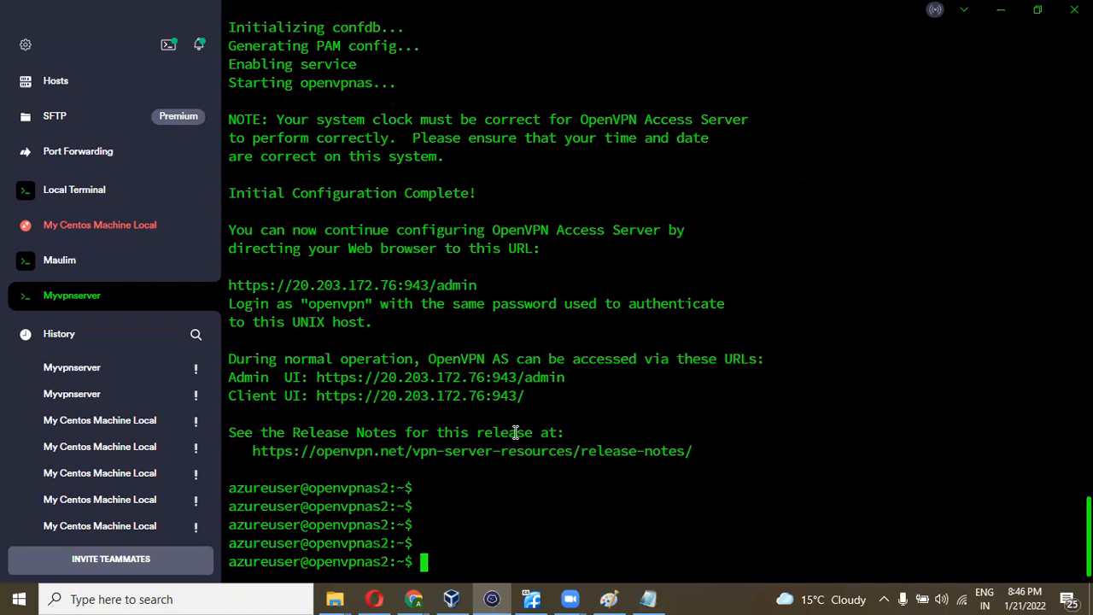
- Become root with sudo su and list the contents of /home
text(suo)
key(BackSpace)
key(BackSpace)
key(BackSpace)
text(sudo su)
key(Return)
text(cd /)
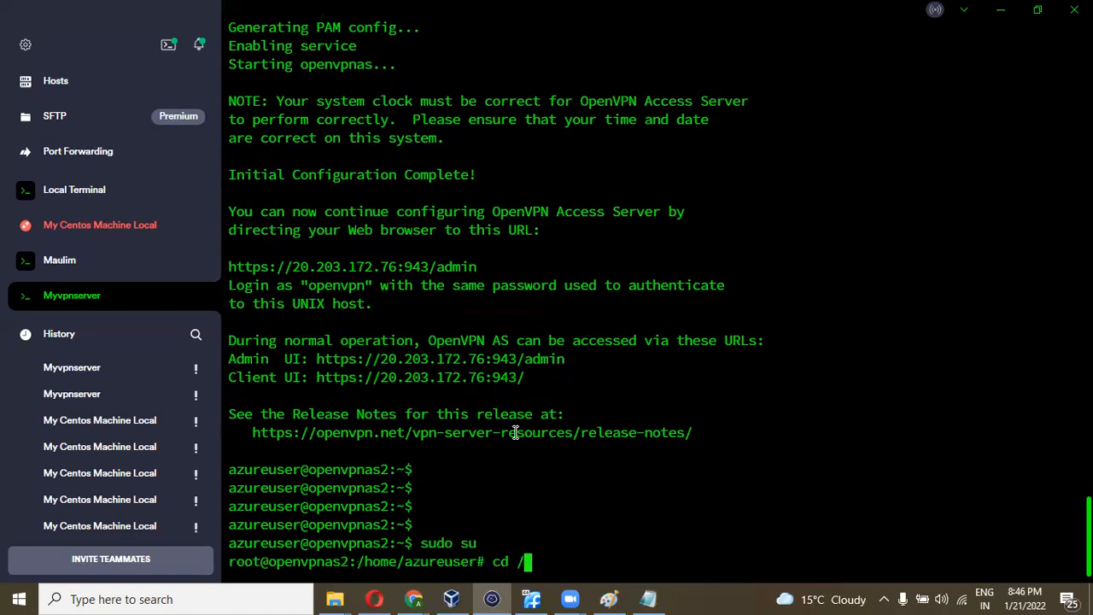
text(home/)
key(Return)
text(ls)
key(Return)
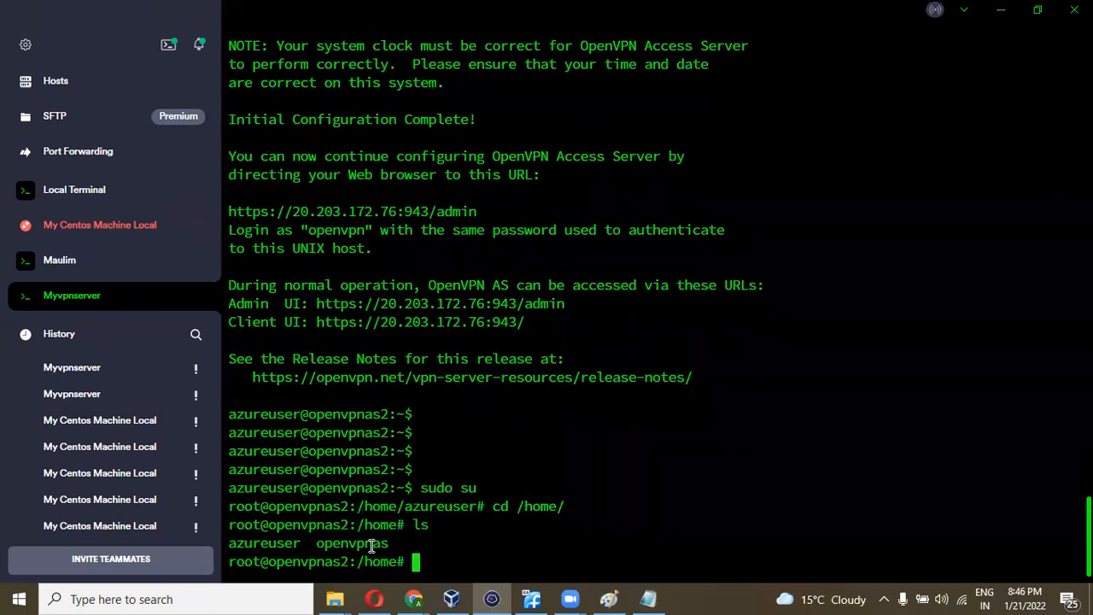
- Run passwd openvpnas, which fails because that user does not exist
drag(390, 543, 317, 547)
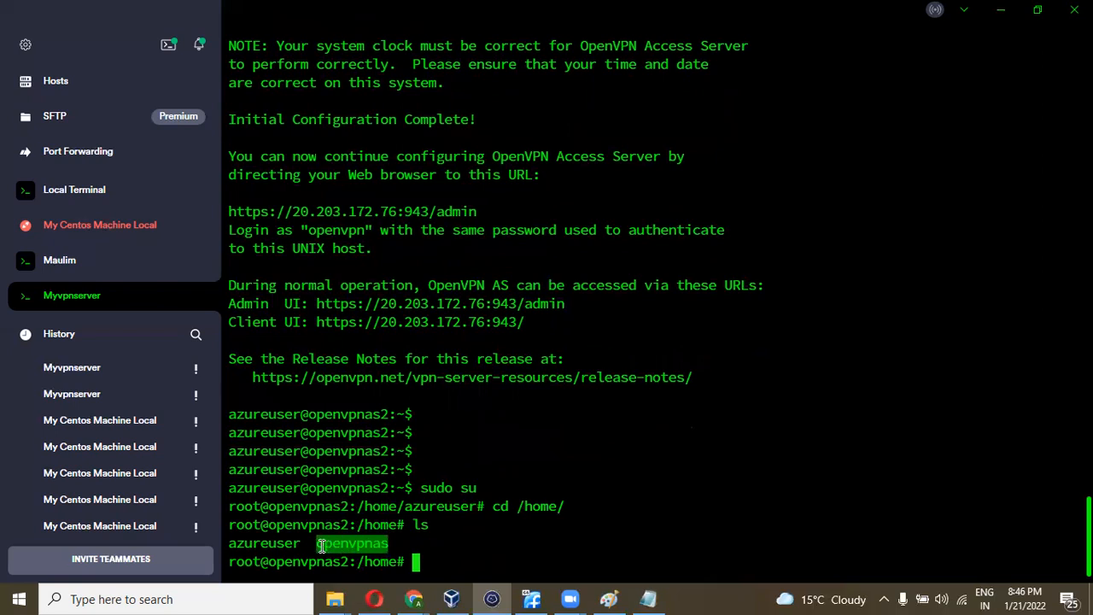
click(388, 546)
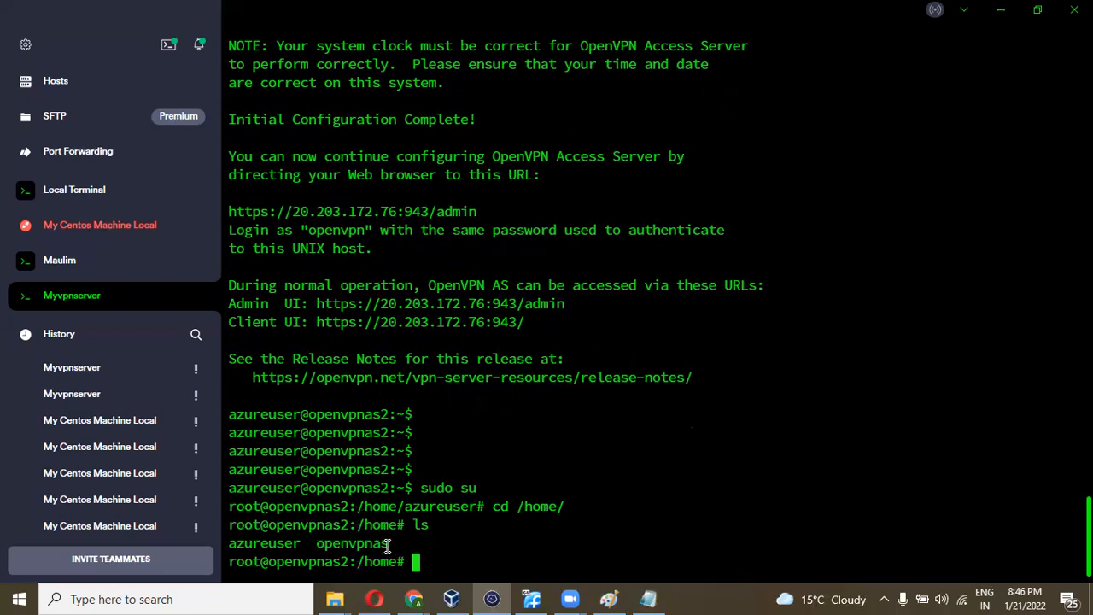
drag(390, 547, 317, 547)
click(429, 553)
text(sudo)
key(BackSpace)
key(BackSpace)
key(BackSpace)
key(BackSpace)
key(BackSpace)
text(passwd)
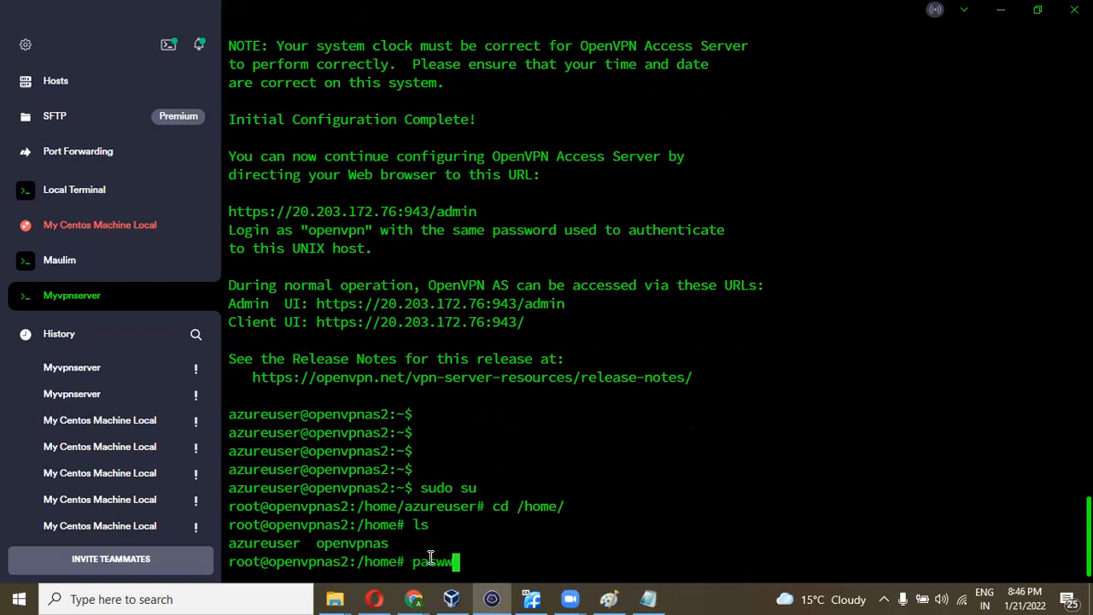
key(BackSpace)
key(BackSpace)
key(BackSpace)
text(sswd openvpnas)
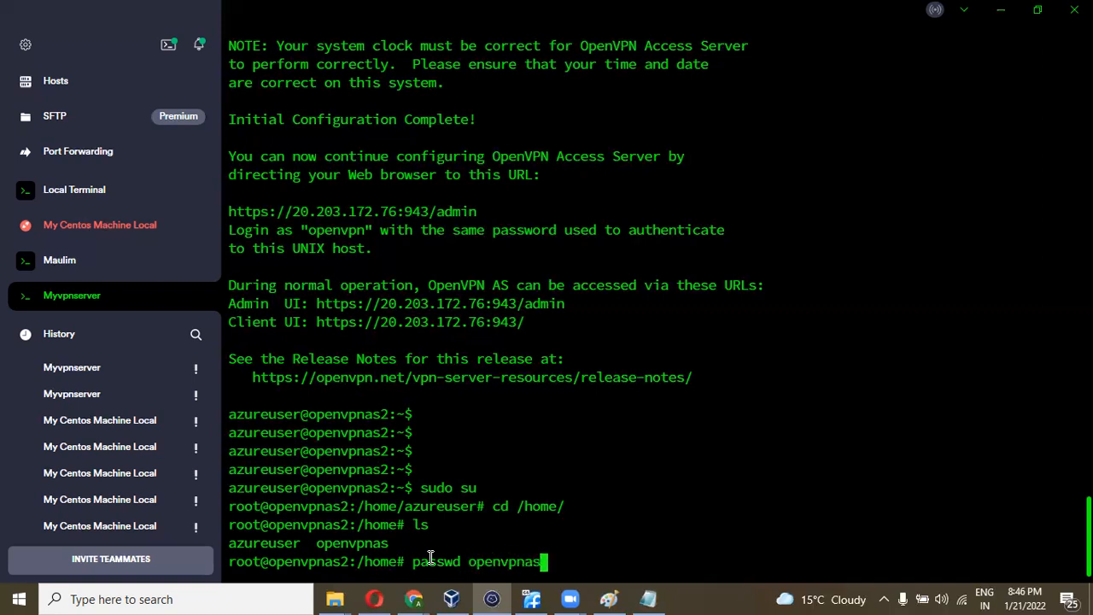
key(Return)
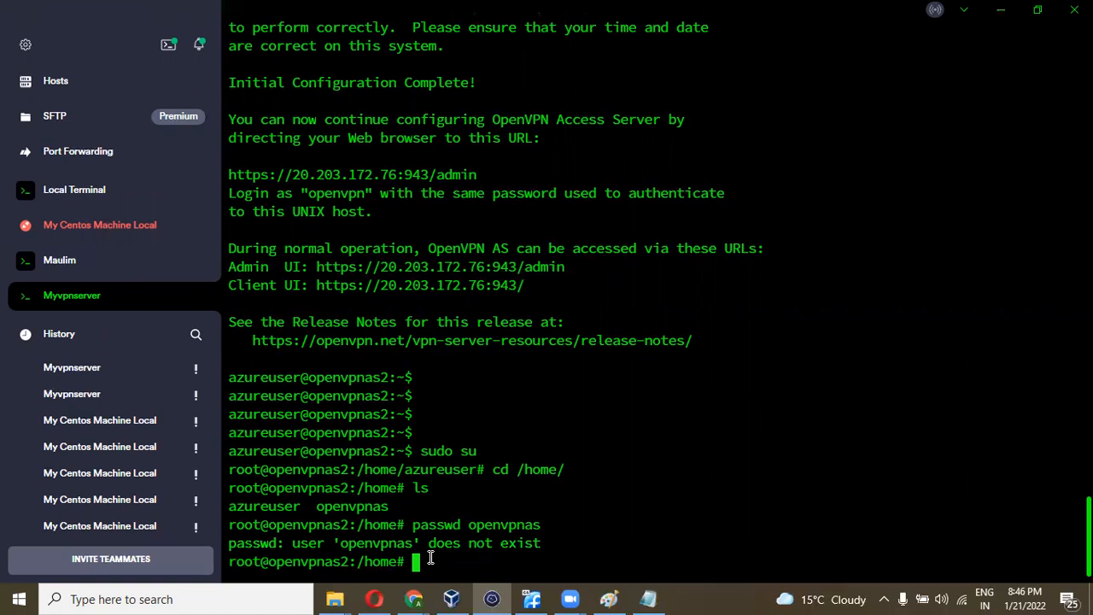
key(Return)
key(Return)
key(Return)
key(Return)
key(Return)
key(Return)
key(Return)
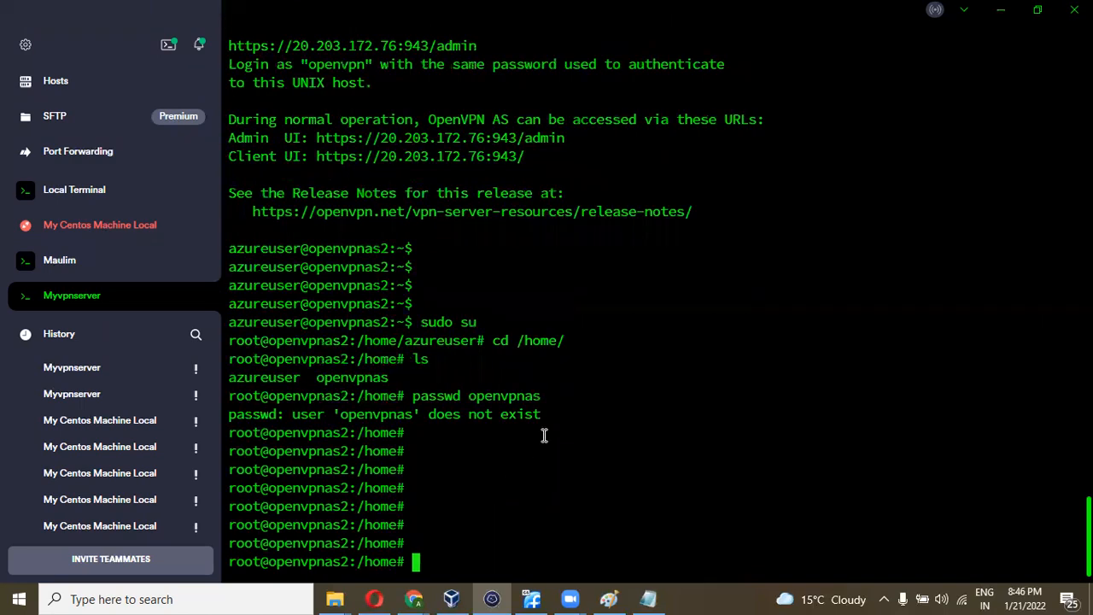
scroll(545, 435, up, 20)
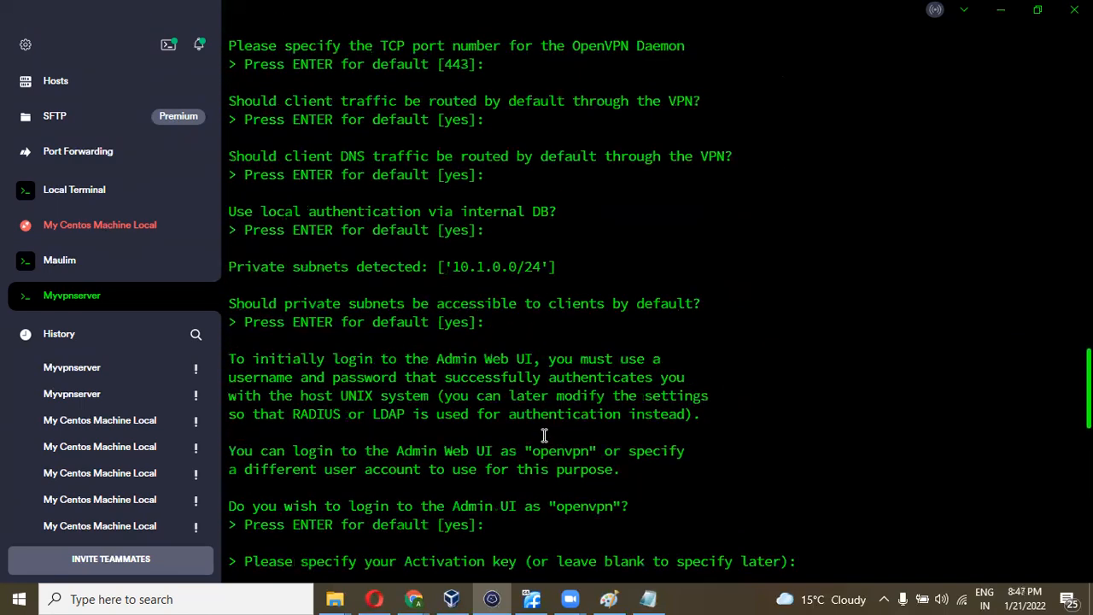
scroll(545, 435, up, 5)
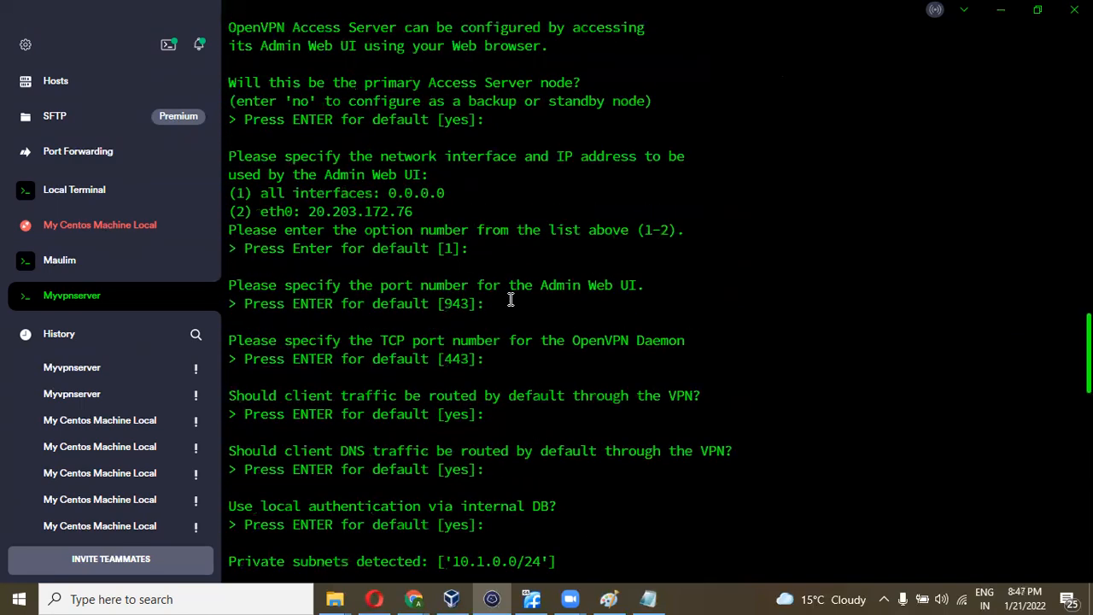
scroll(510, 300, up, 3)
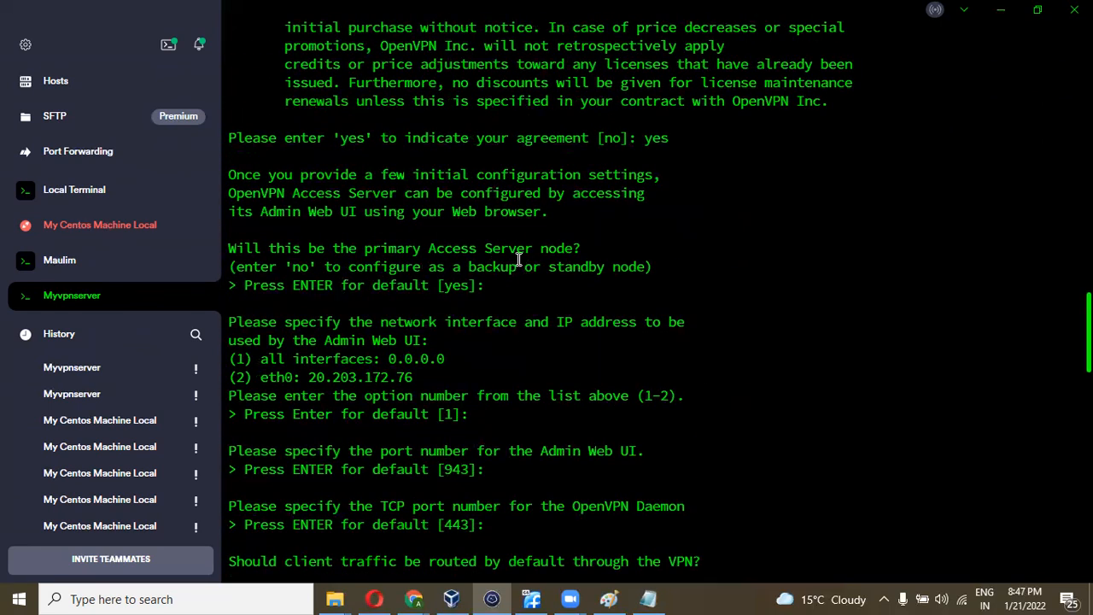
scroll(518, 259, up, 1)
scroll(518, 259, up, 1)
scroll(518, 256, down, 2)
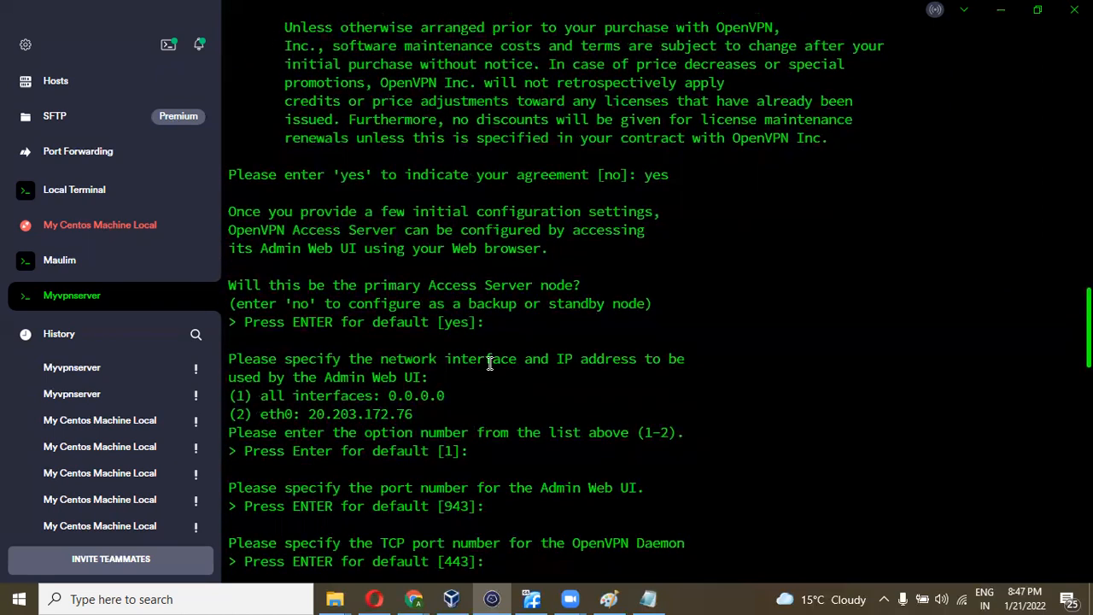
scroll(470, 363, down, 1)
scroll(449, 420, down, 2)
scroll(449, 420, down, 2)
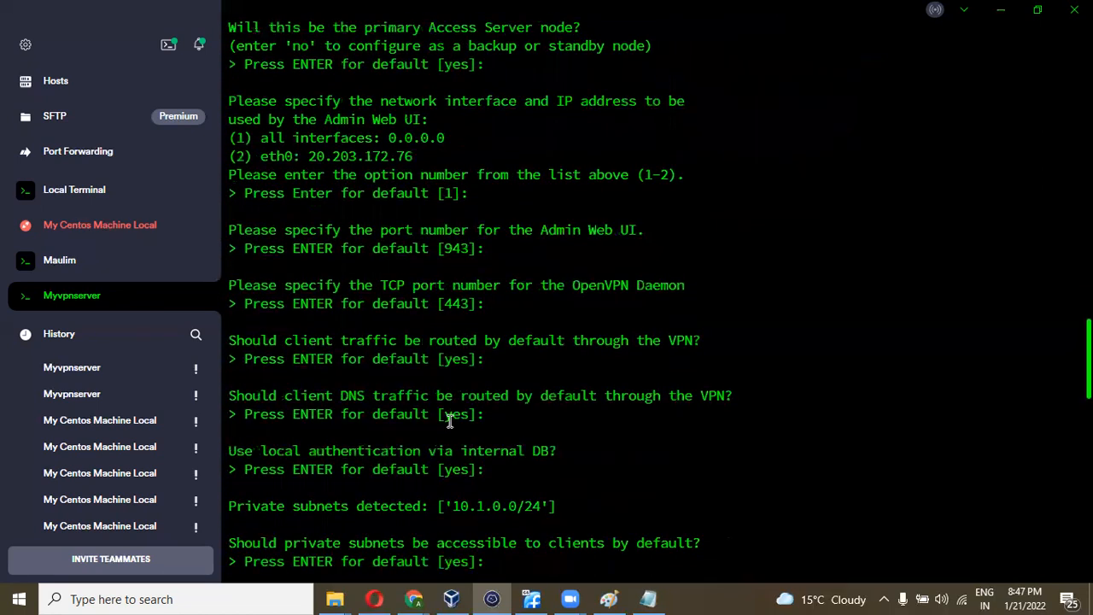
scroll(449, 419, down, 2)
scroll(450, 419, down, 3)
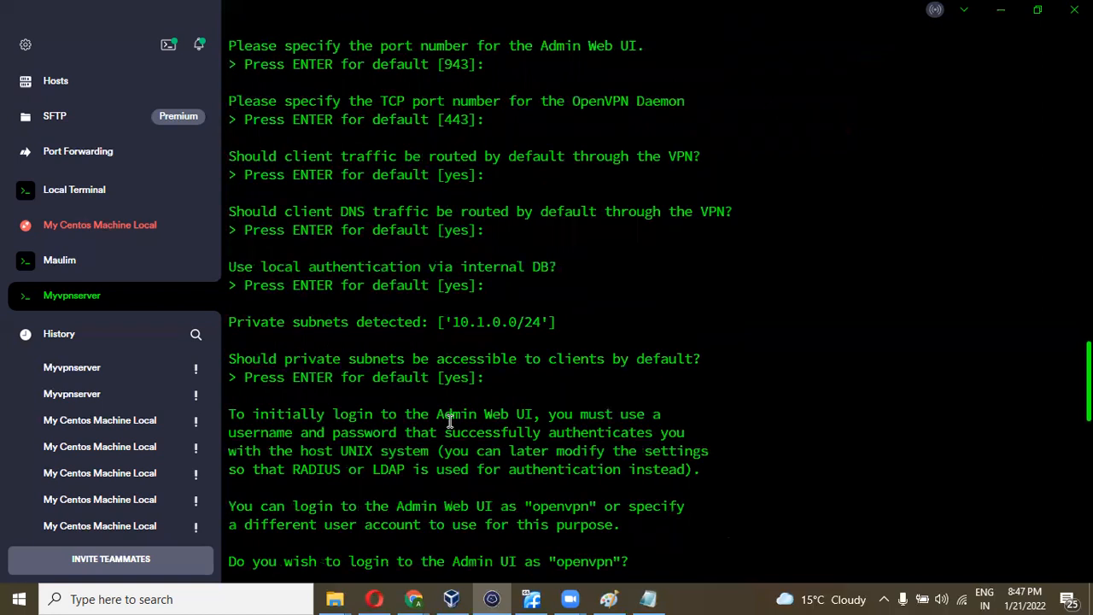
scroll(449, 419, down, 1)
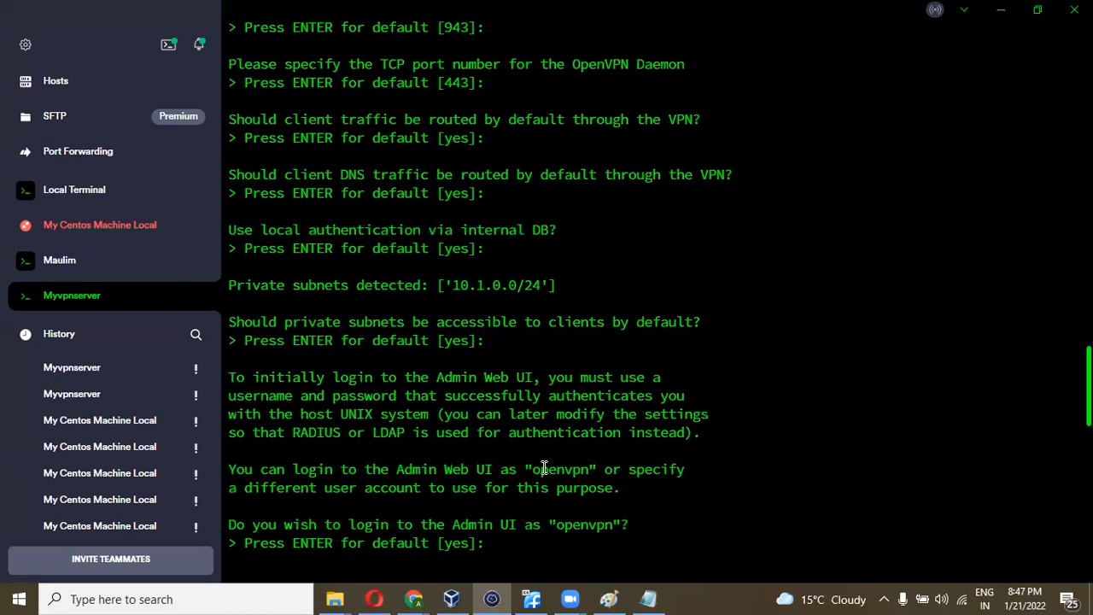
scroll(544, 468, down, 2)
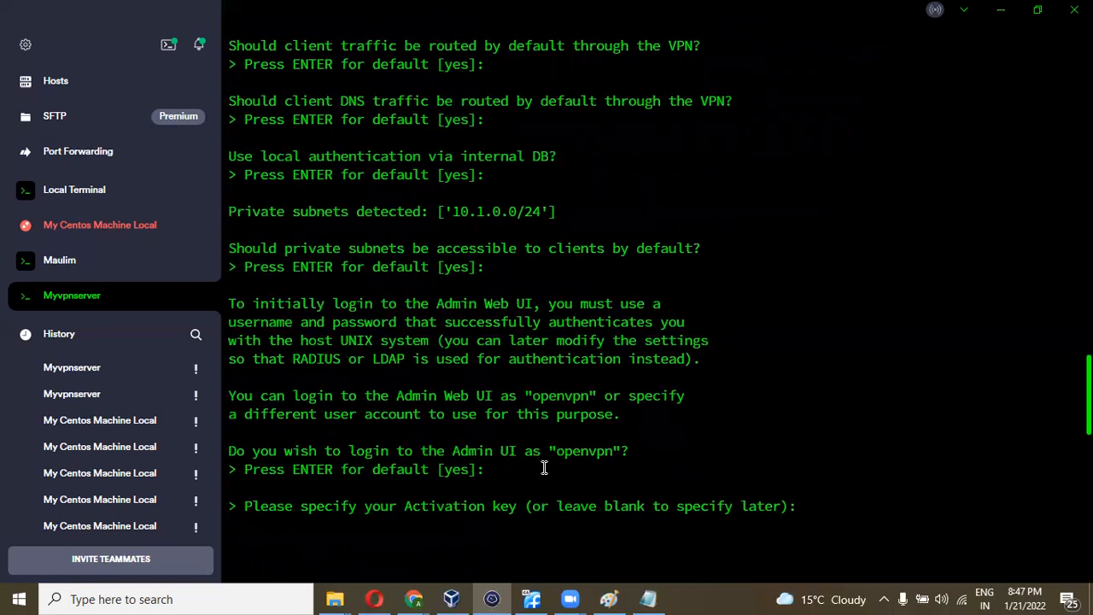
scroll(544, 468, down, 7)
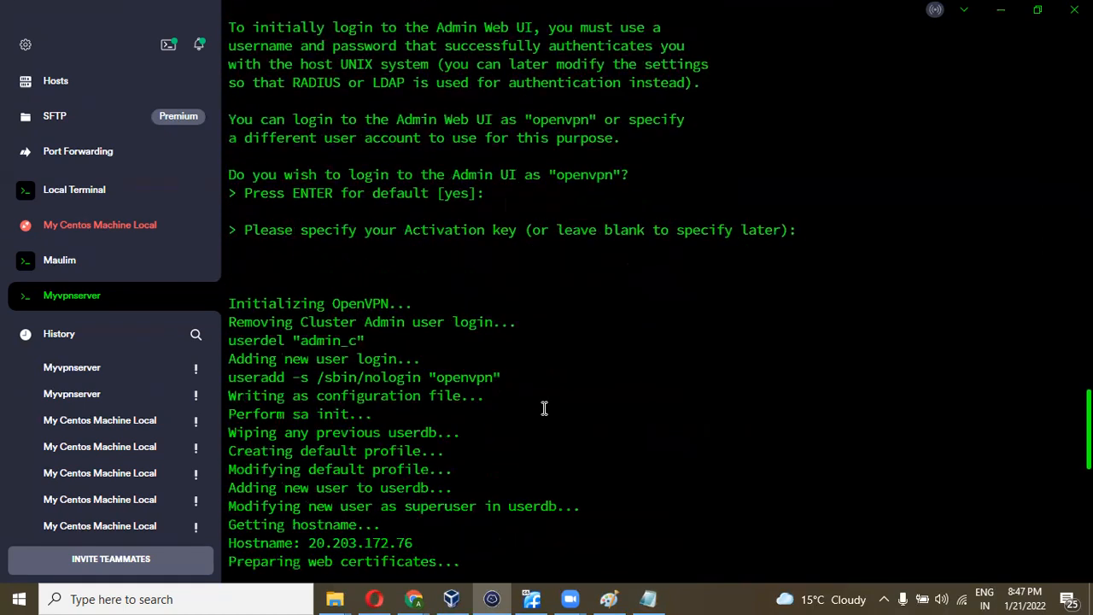
scroll(544, 409, down, 20)
- Run passwd openvpn as root and enter the new password twice
text(p)
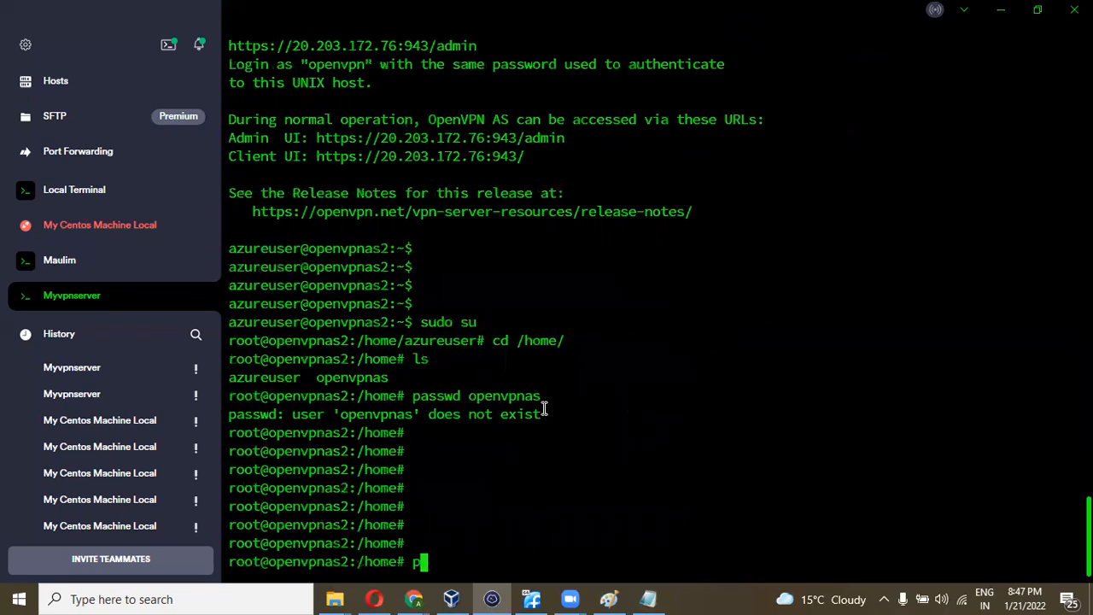
text(asswd o)
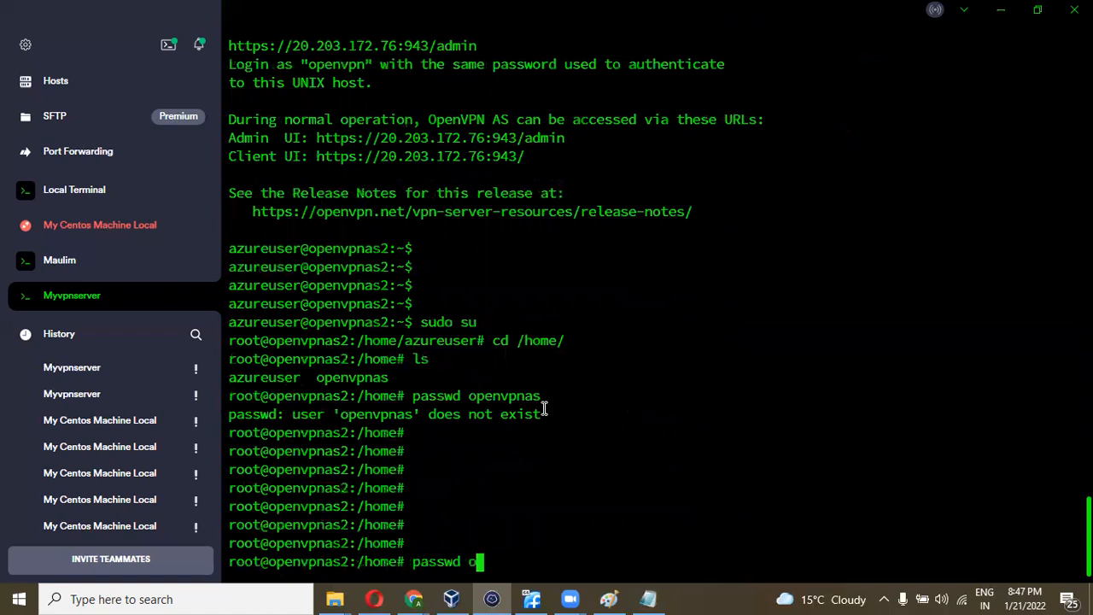
text(penvpn)
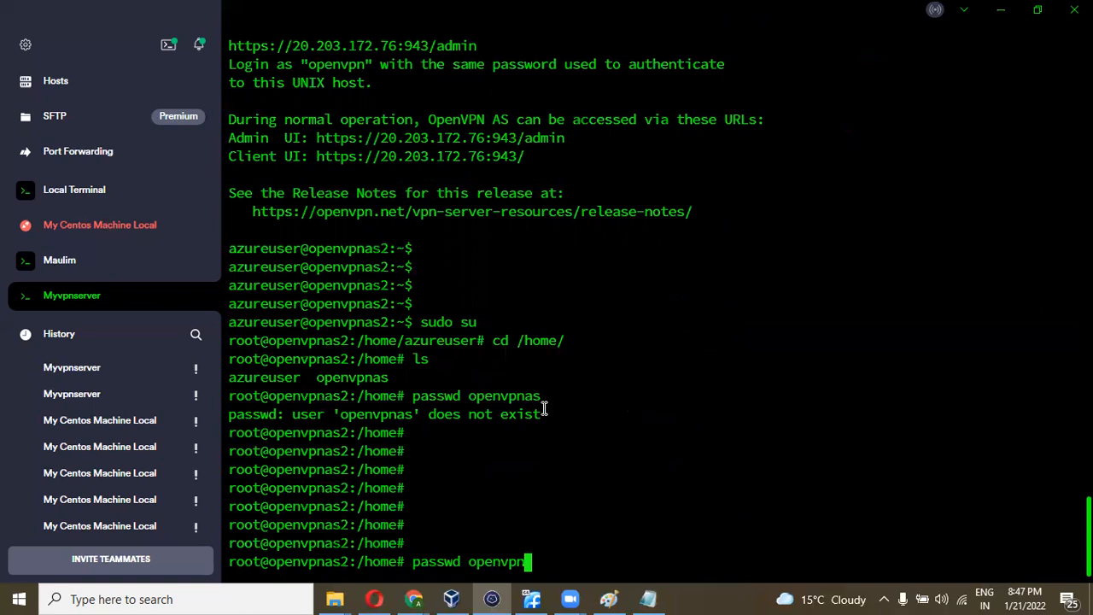
key(Return)
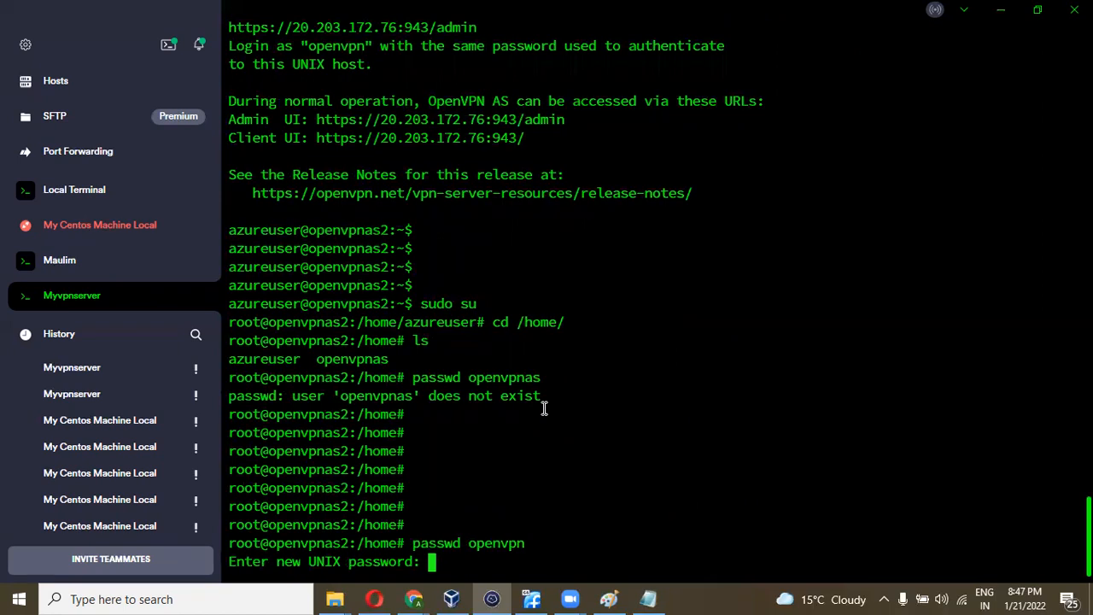
key(Return)
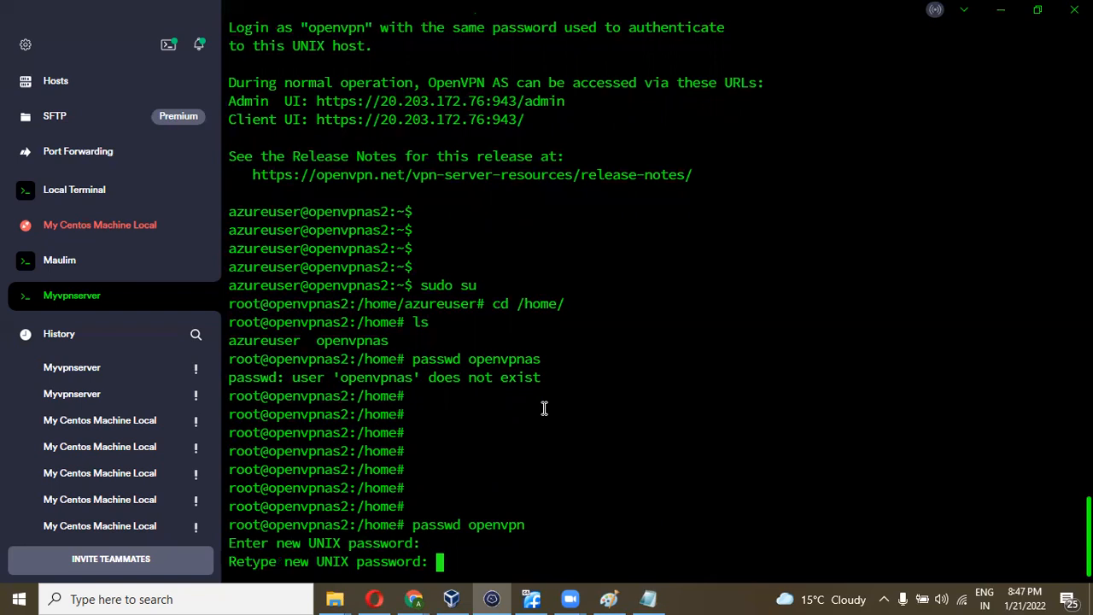
key(Return)
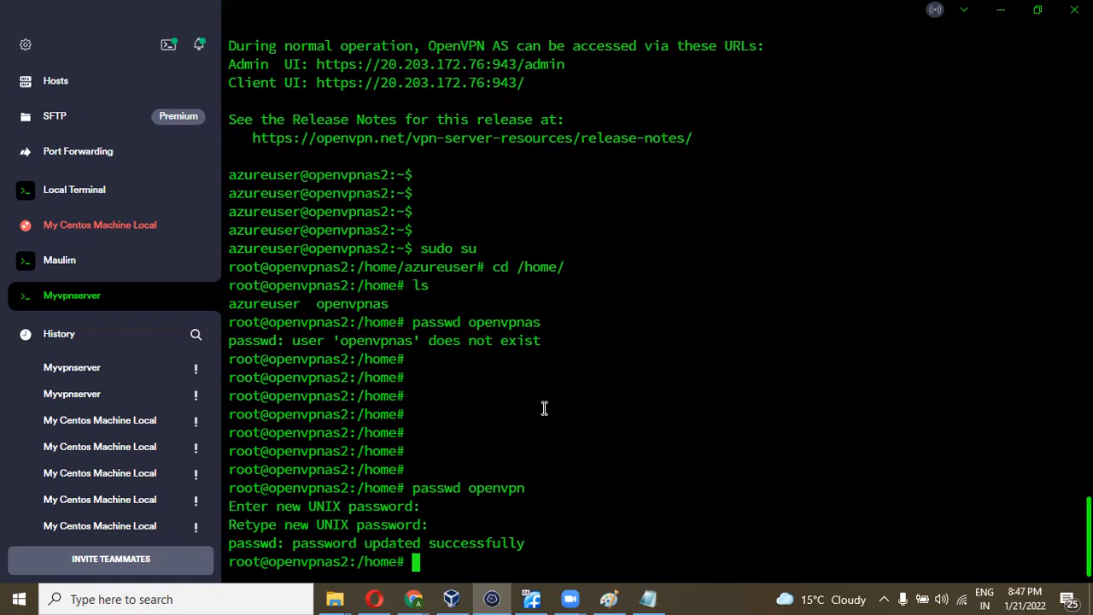
scroll(590, 244, up, 3)
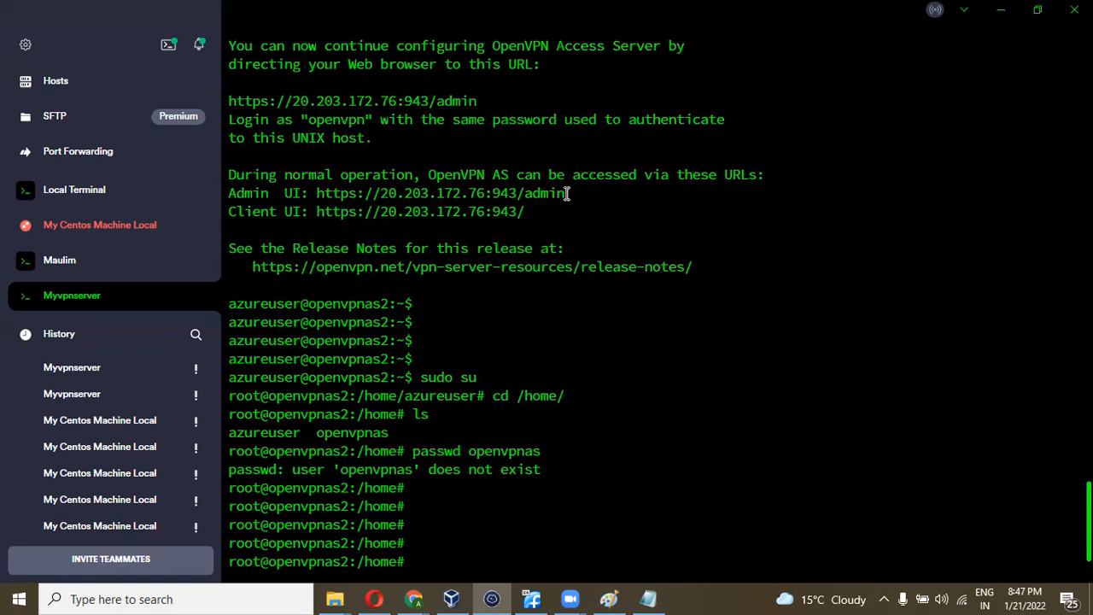
- Copy the Admin UI and Client UI URLs from Termius into a new Notepad note
drag(536, 213, 206, 201)
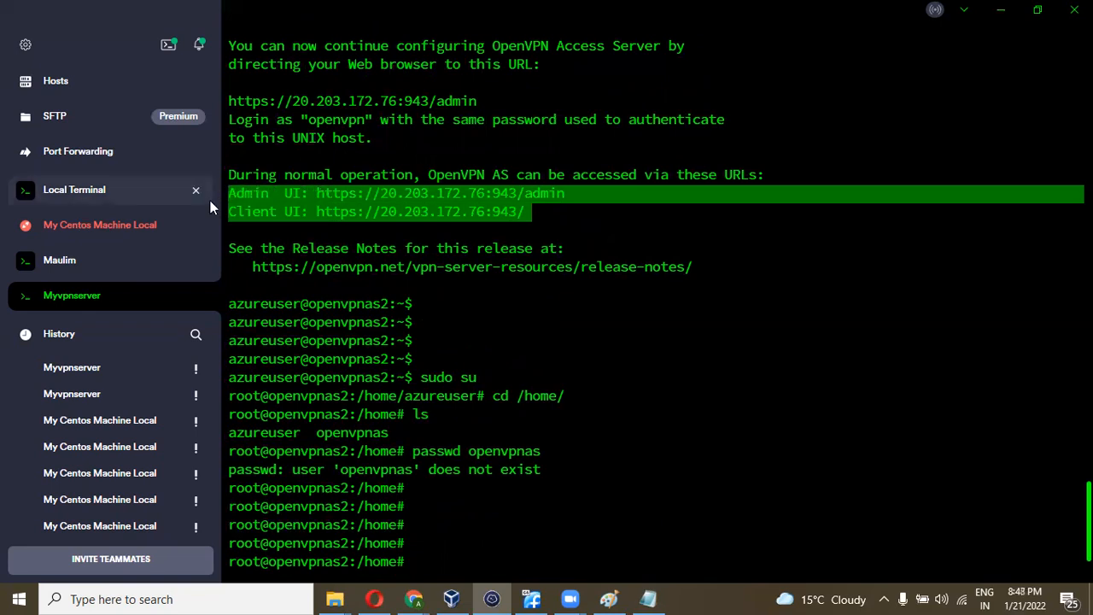
click(205, 598)
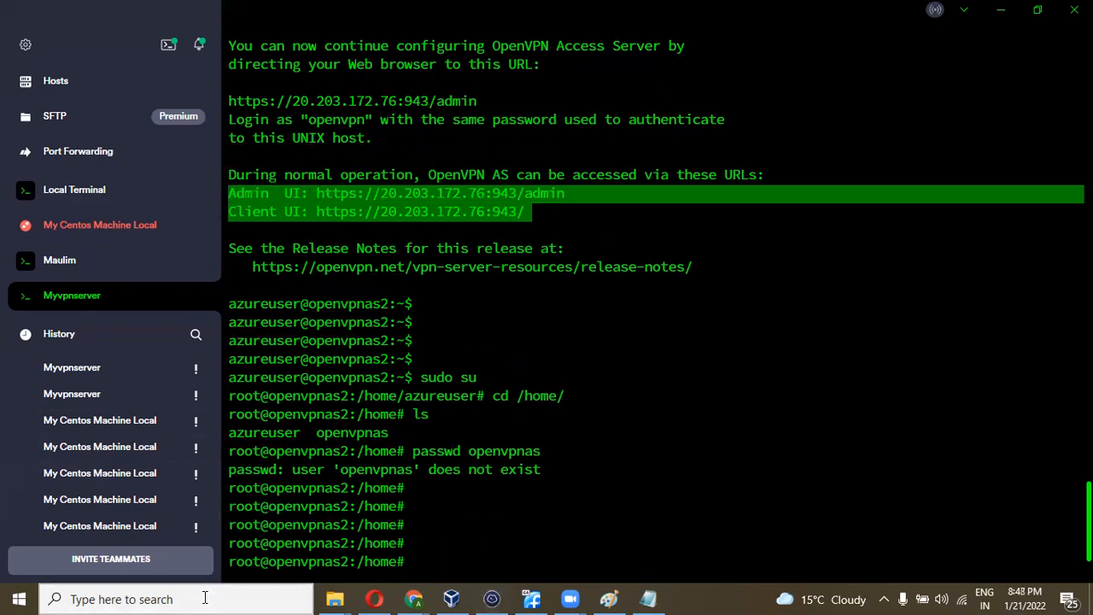
text(notepad)
key(Return)
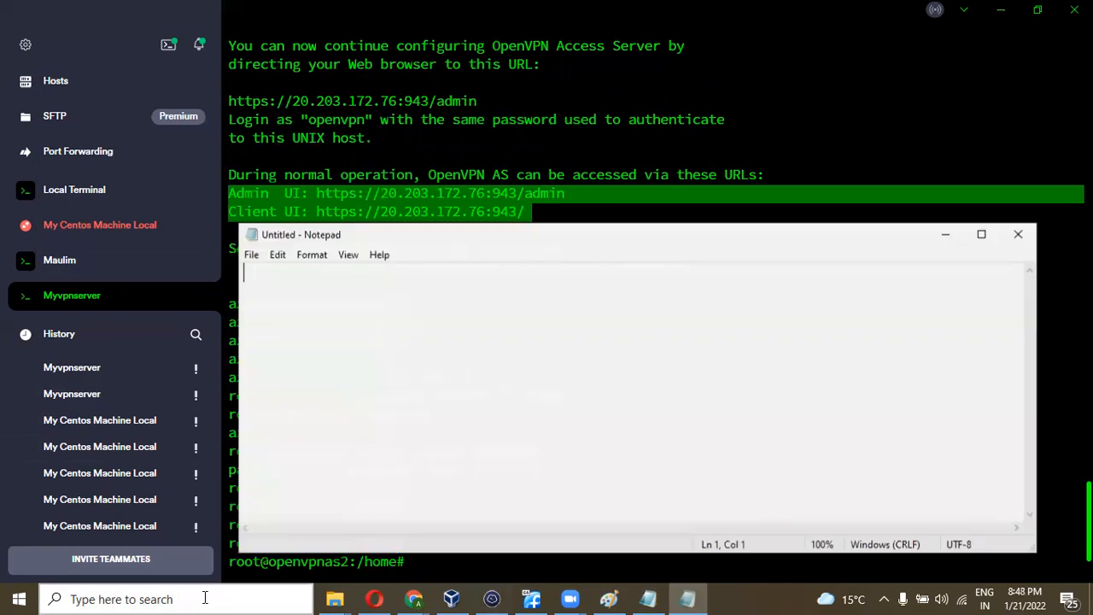
text(Admin  UI: https://20.203.172.76:943/admin Client UI: https://20.203.172.76:943/)
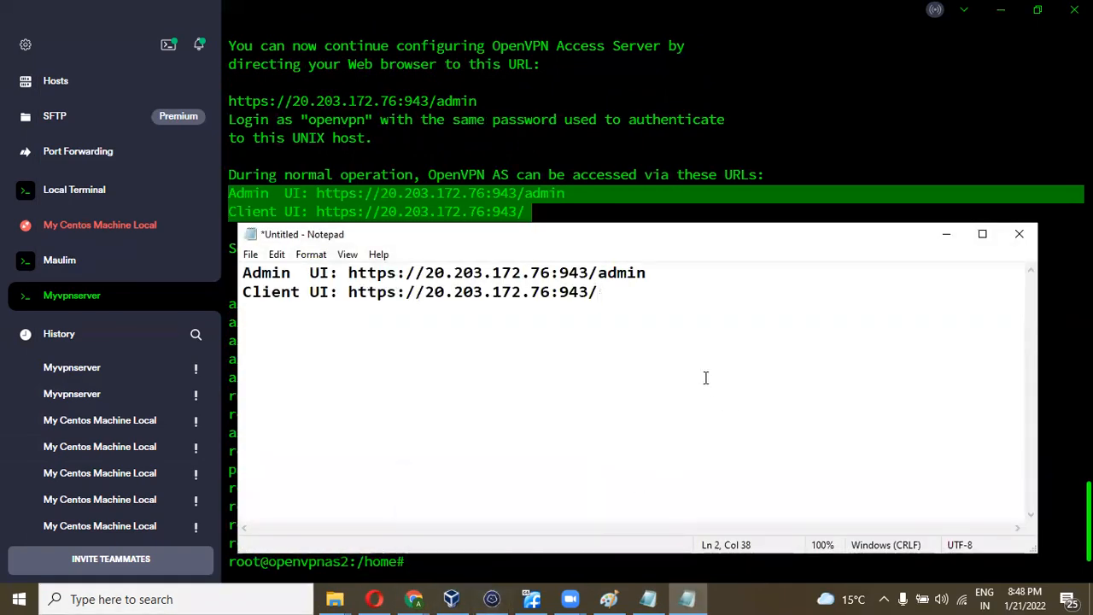
drag(664, 274, 349, 270)
key(ctrl+c)
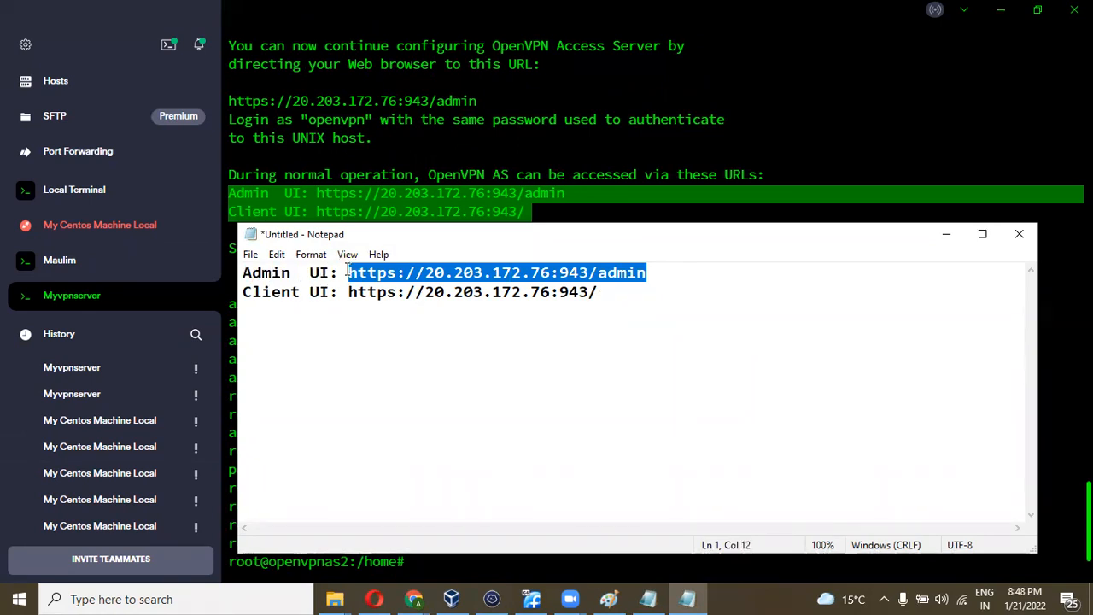
click(413, 599)
click(438, 570)
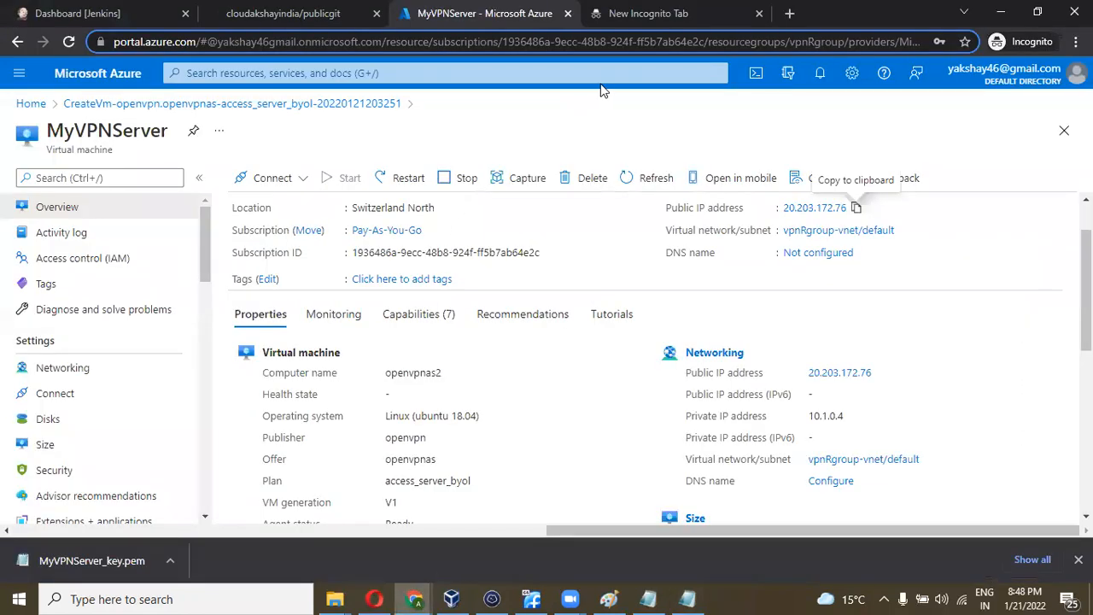
click(636, 16)
key(ctrl+v)
key(Return)
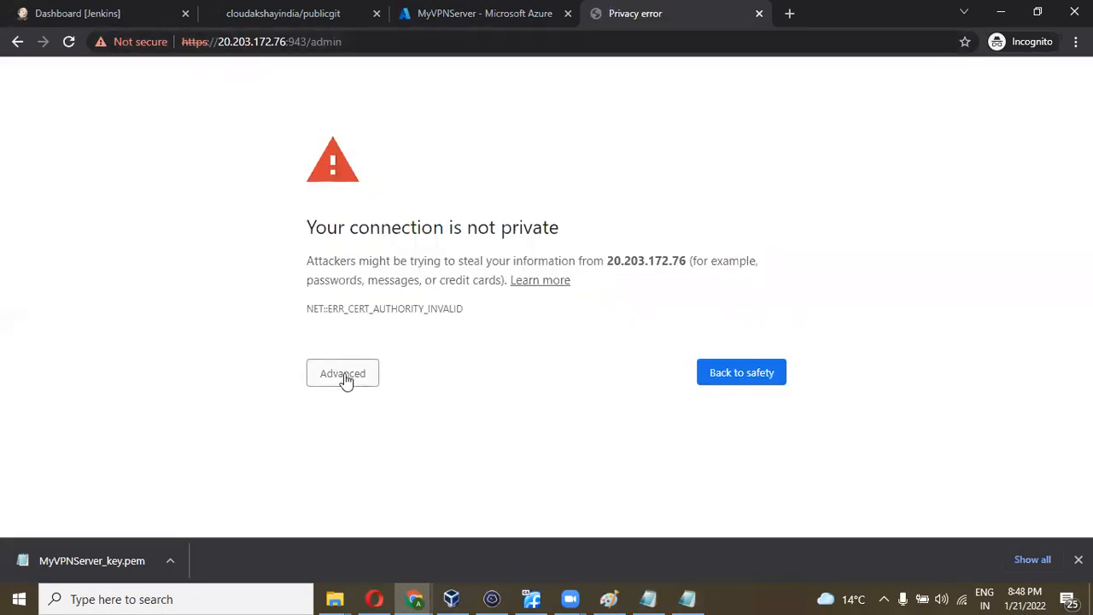
click(345, 378)
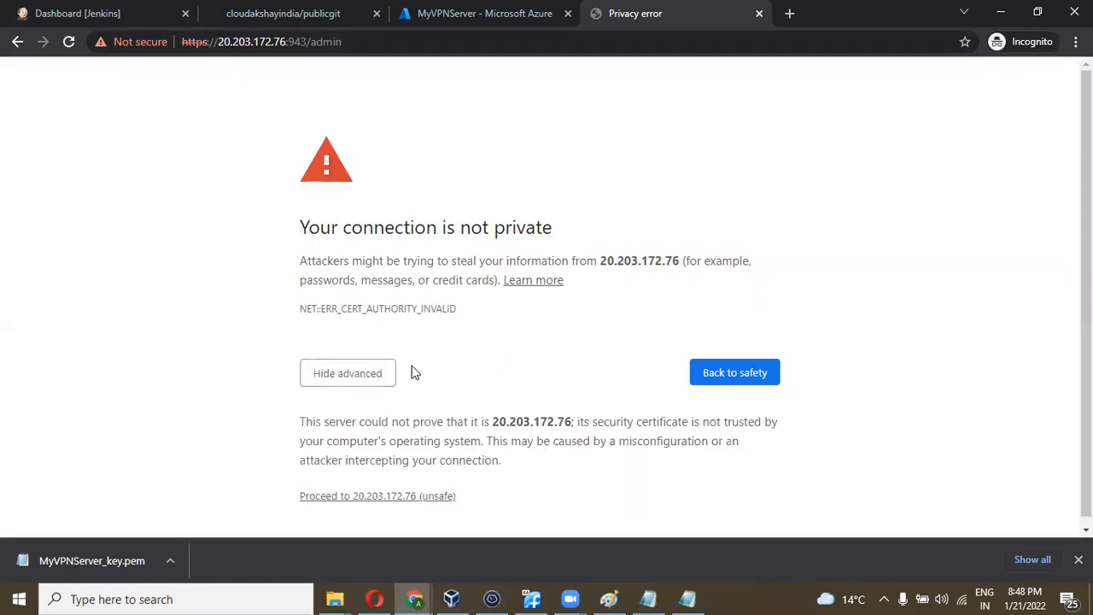
click(373, 497)
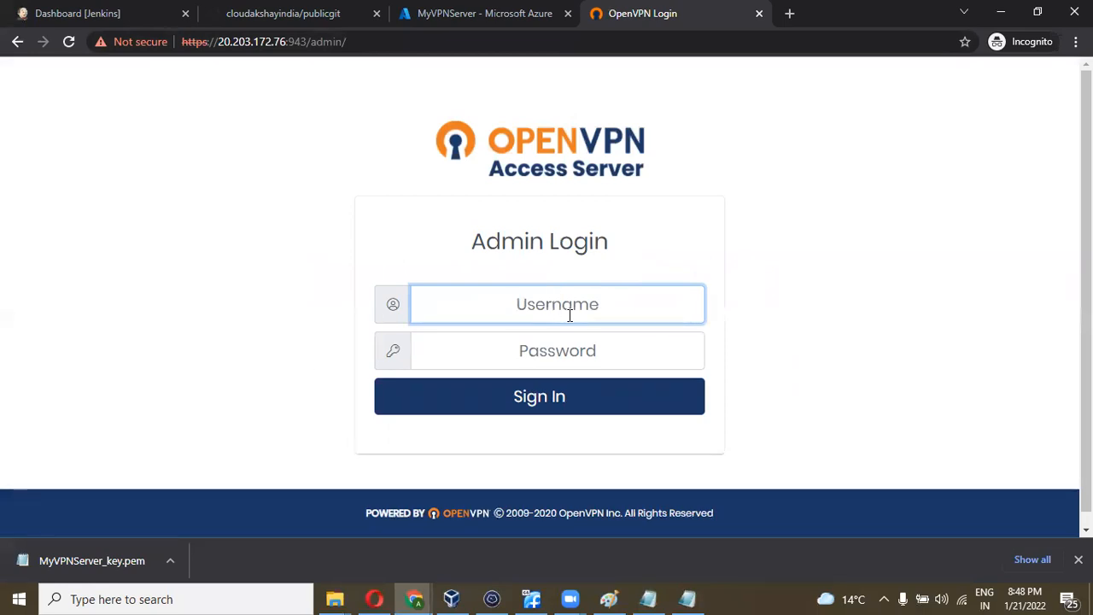
- Sign in to the admin console as openvpn with the account password
text(cl)
key(BackSpace)
key(BackSpace)
text(openvpn)
key(Tab)
text(•••••••••••••••)
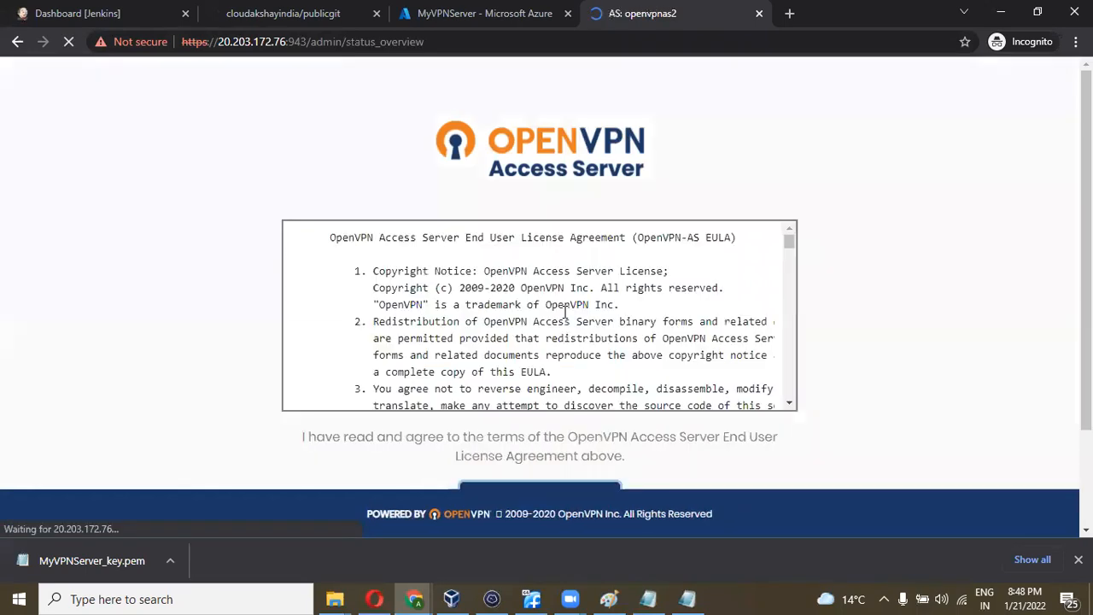
- Scroll through the licence agreement and agree to it
scroll(565, 313, down, 10)
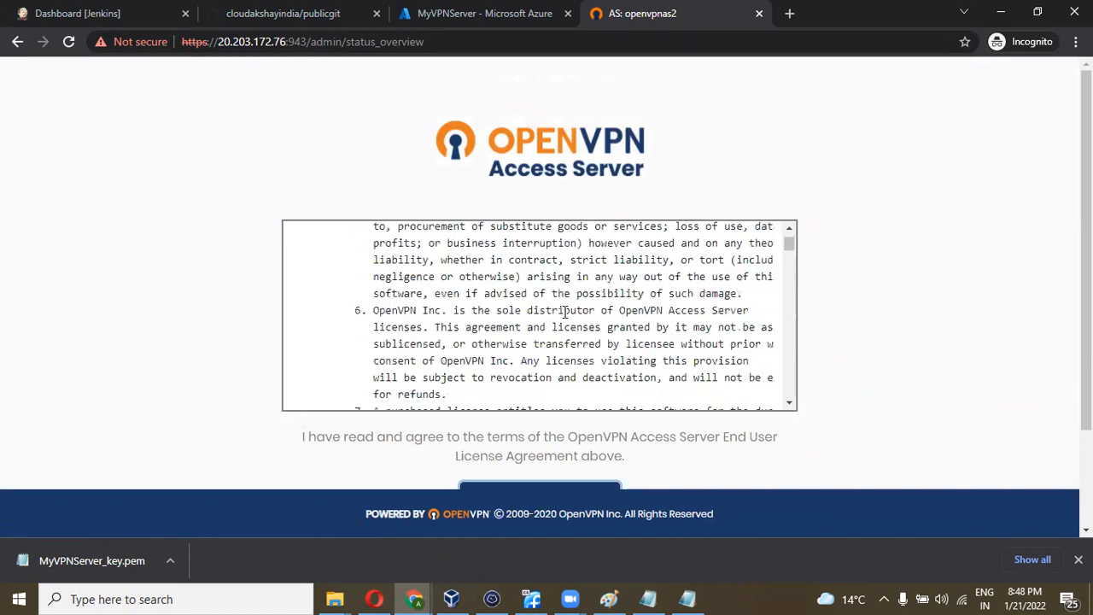
scroll(565, 312, down, 15)
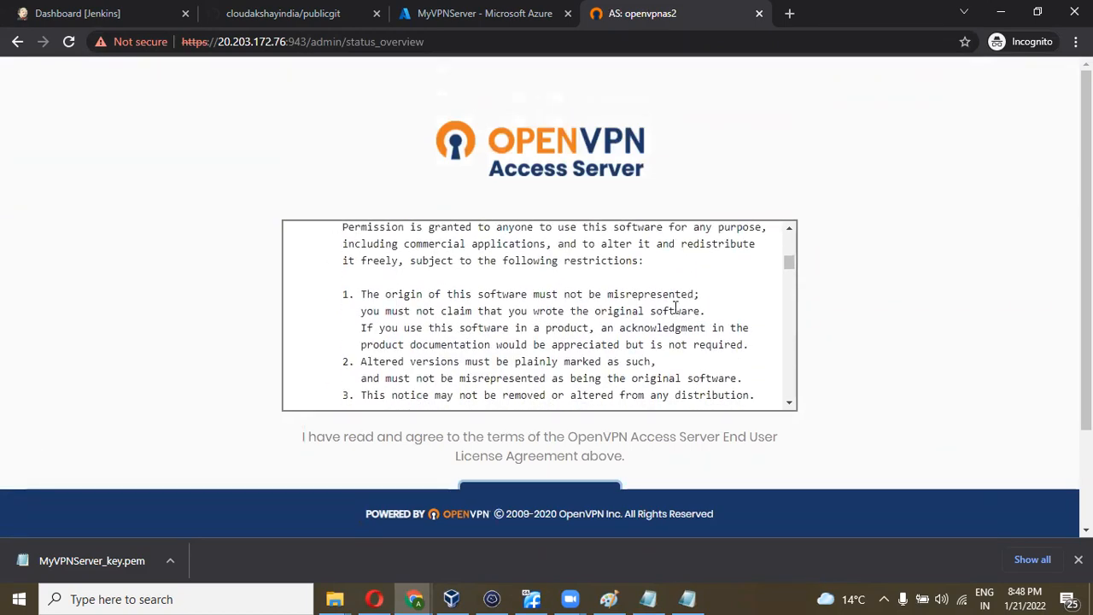
drag(795, 267, 788, 419)
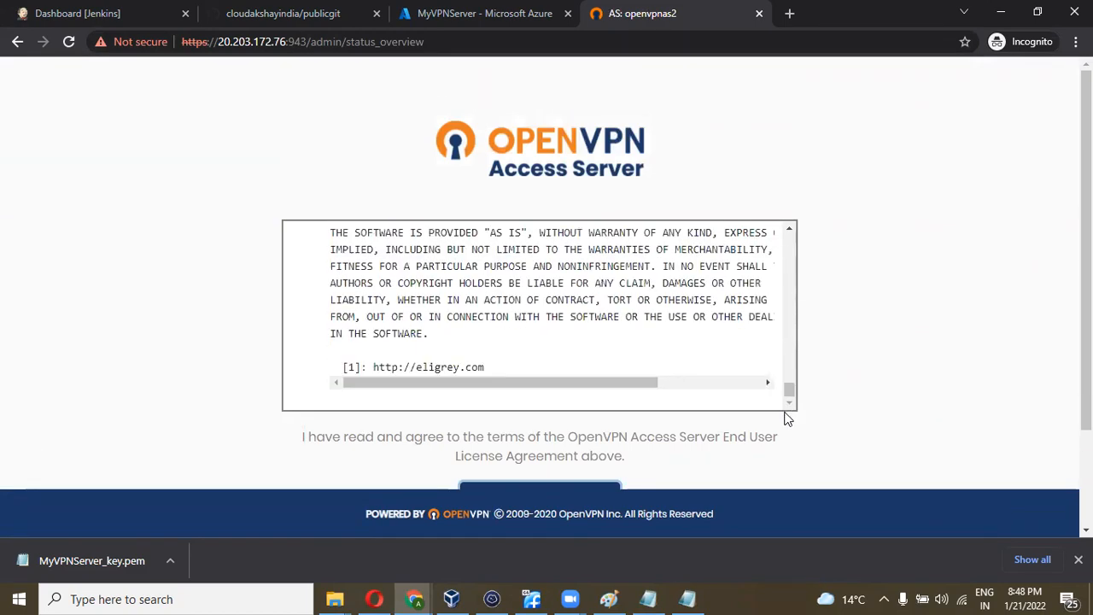
scroll(903, 378, down, 2)
click(560, 380)
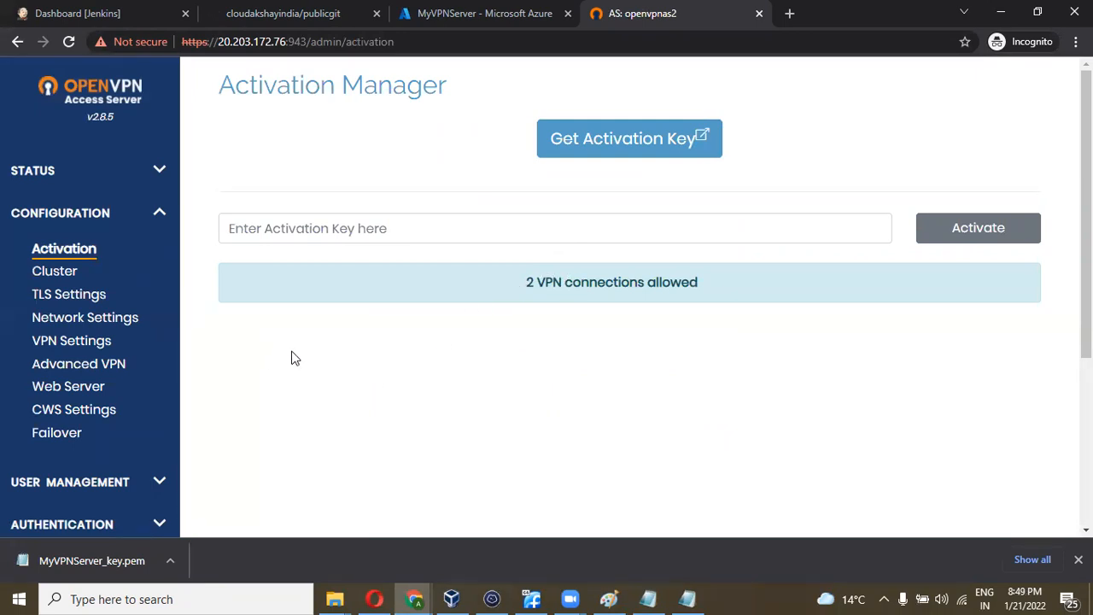
- Expand USER MANAGEMENT in the sidebar and go to User Permissions
scroll(291, 357, down, 2)
click(147, 359)
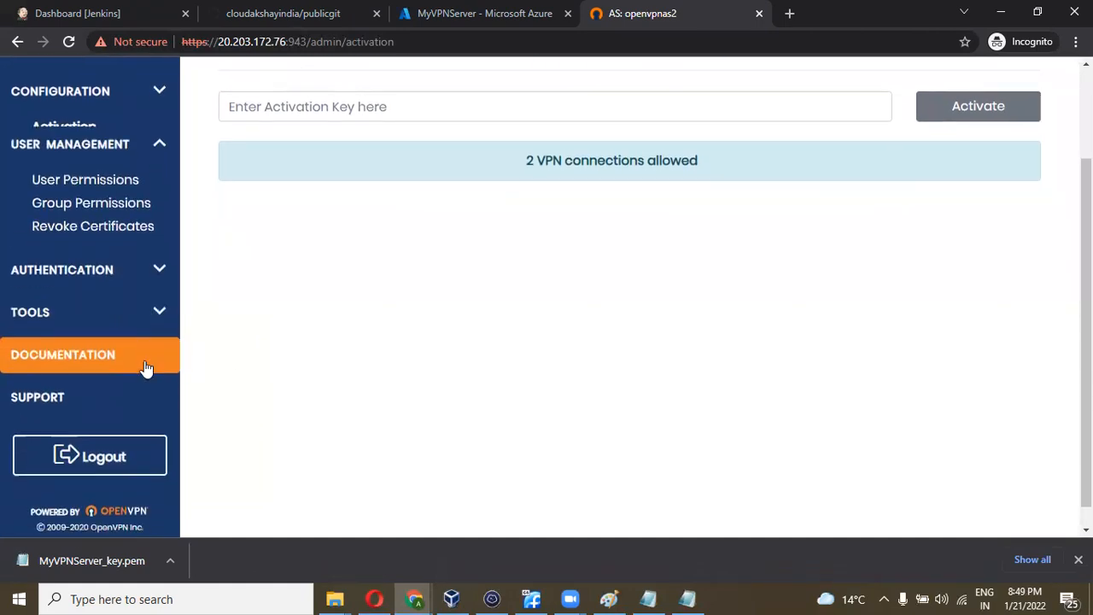
click(69, 170)
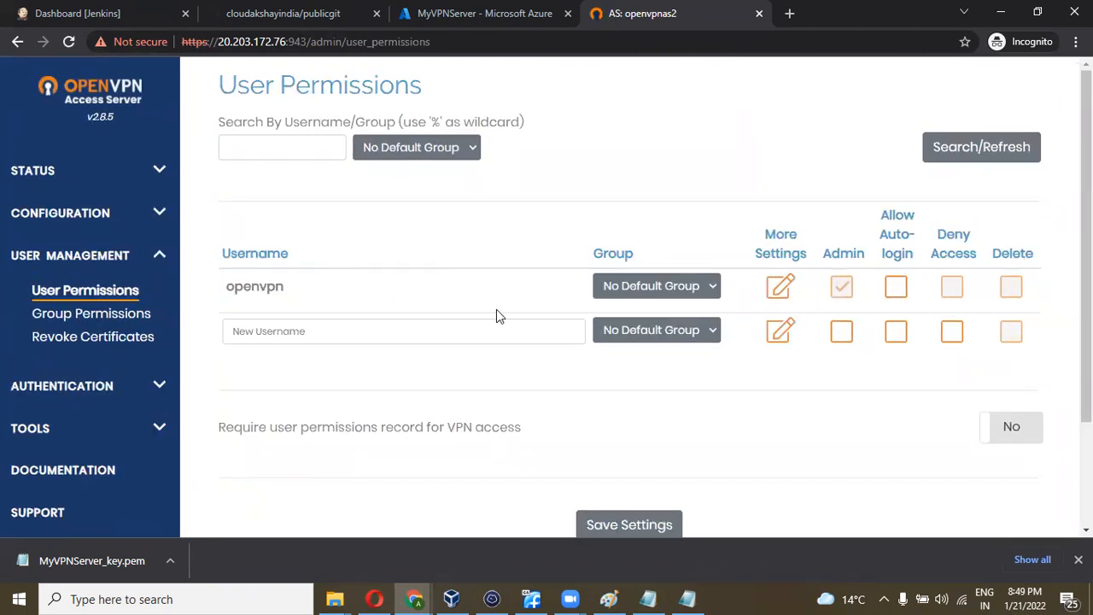
- Add the second VPN user, save the settings, and update the running server
scroll(518, 288, down, 1)
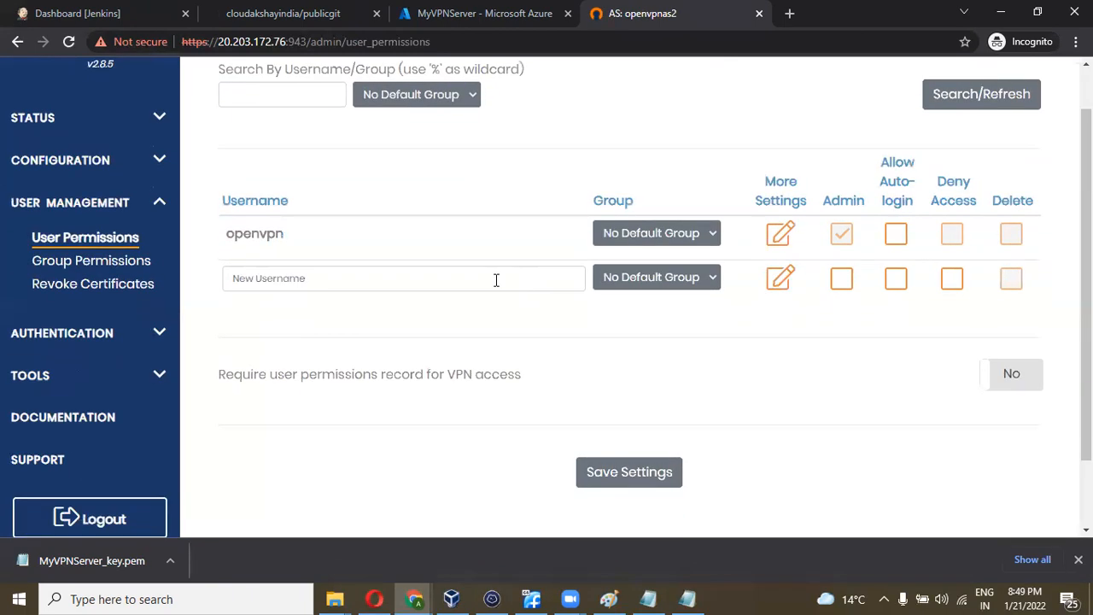
click(447, 280)
text(san)
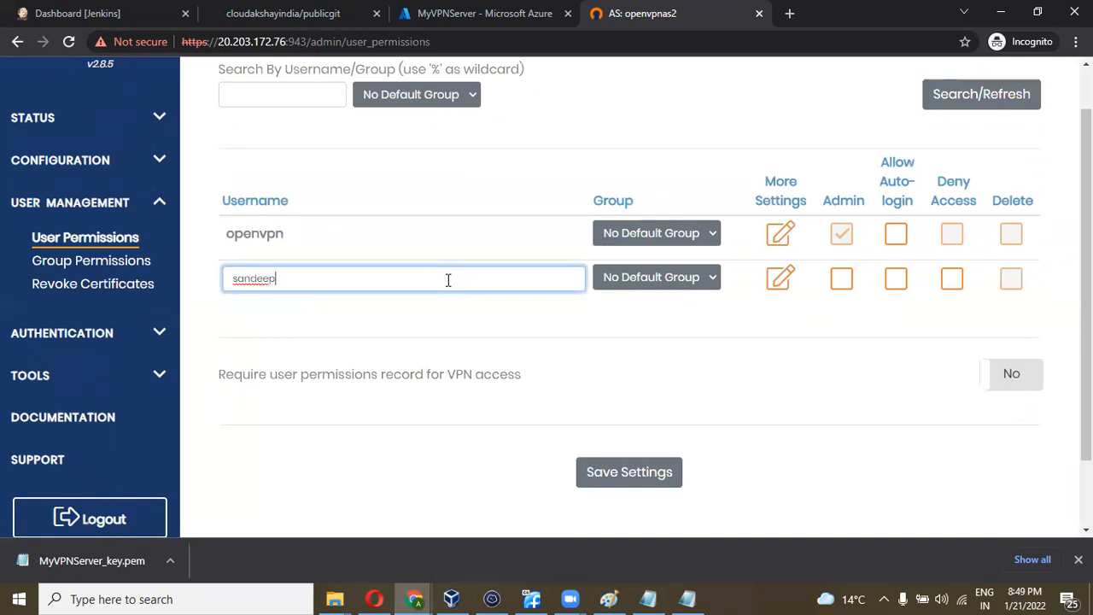
text(deep)
scroll(683, 352, down, 1)
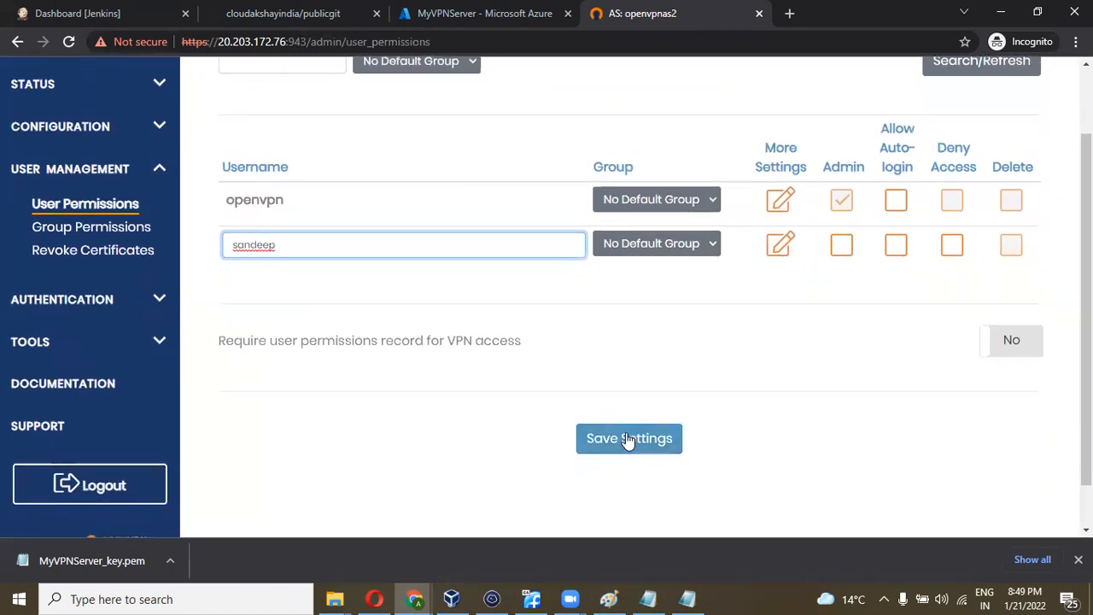
click(628, 440)
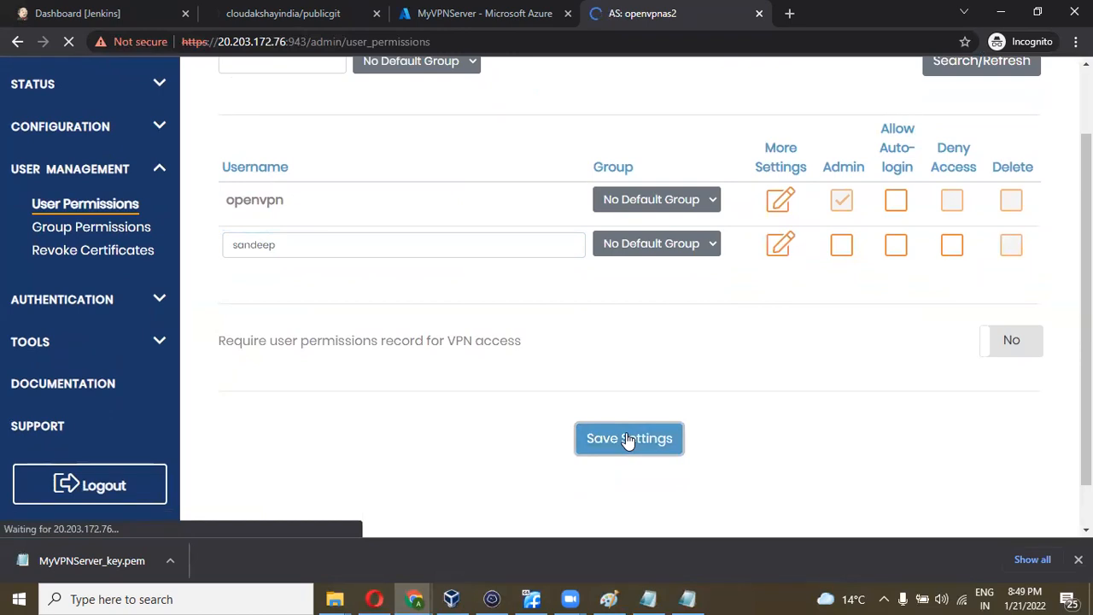
scroll(629, 441, down, 5)
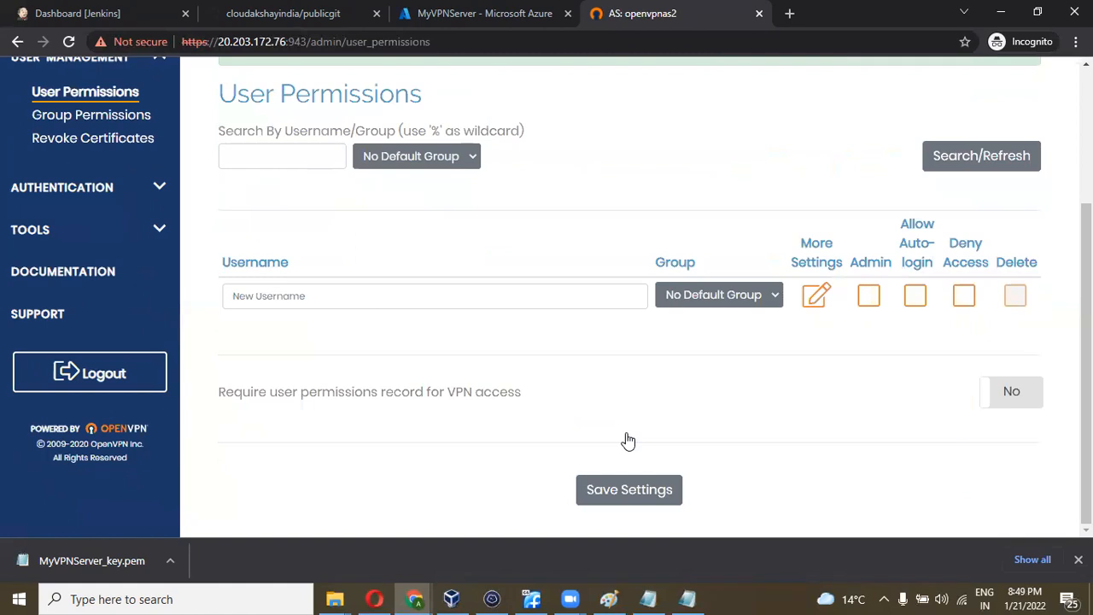
scroll(628, 441, up, 3)
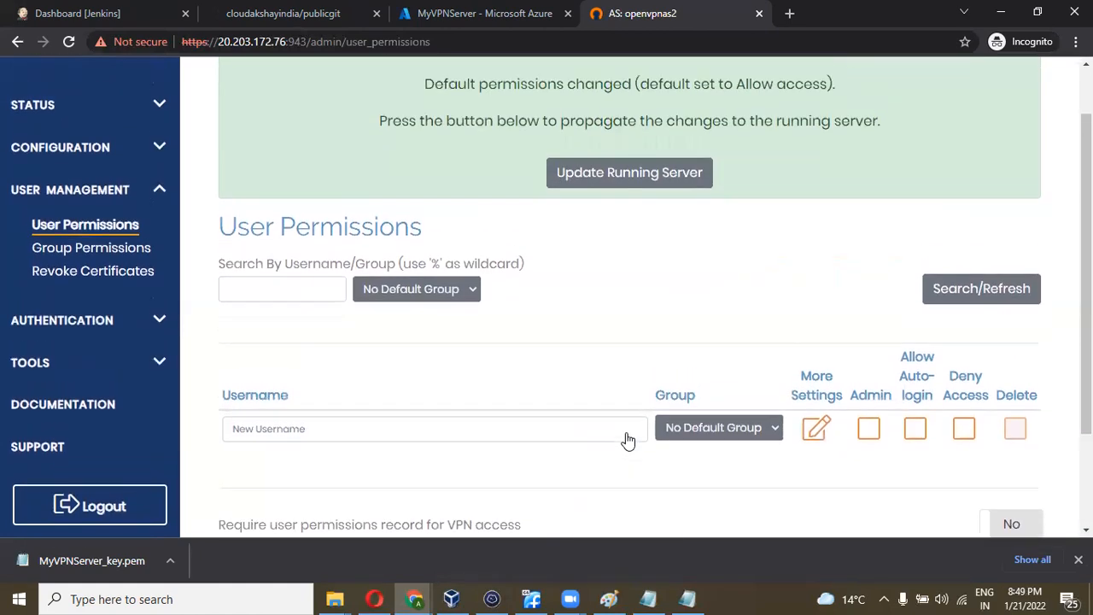
click(629, 247)
click(606, 248)
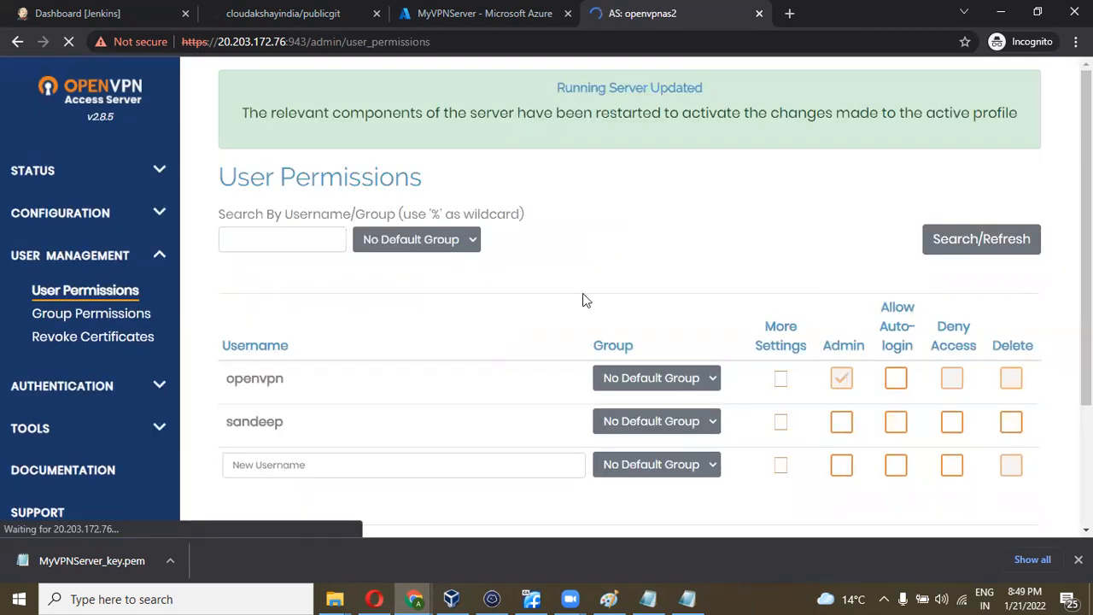
- Set a local password in the new user's extra settings and save it
scroll(561, 410, down, 3)
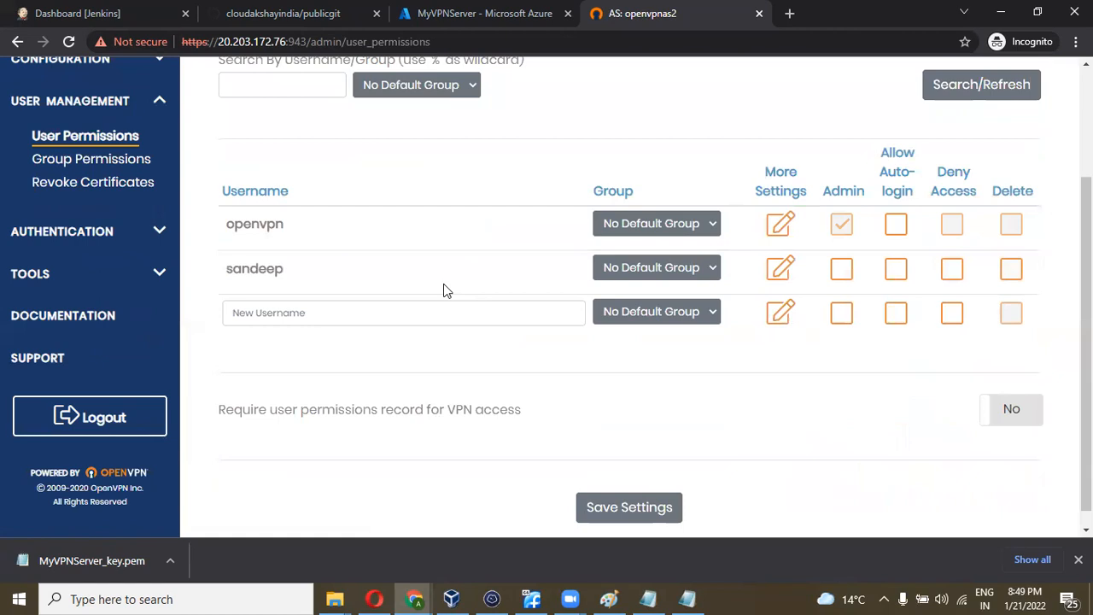
click(781, 268)
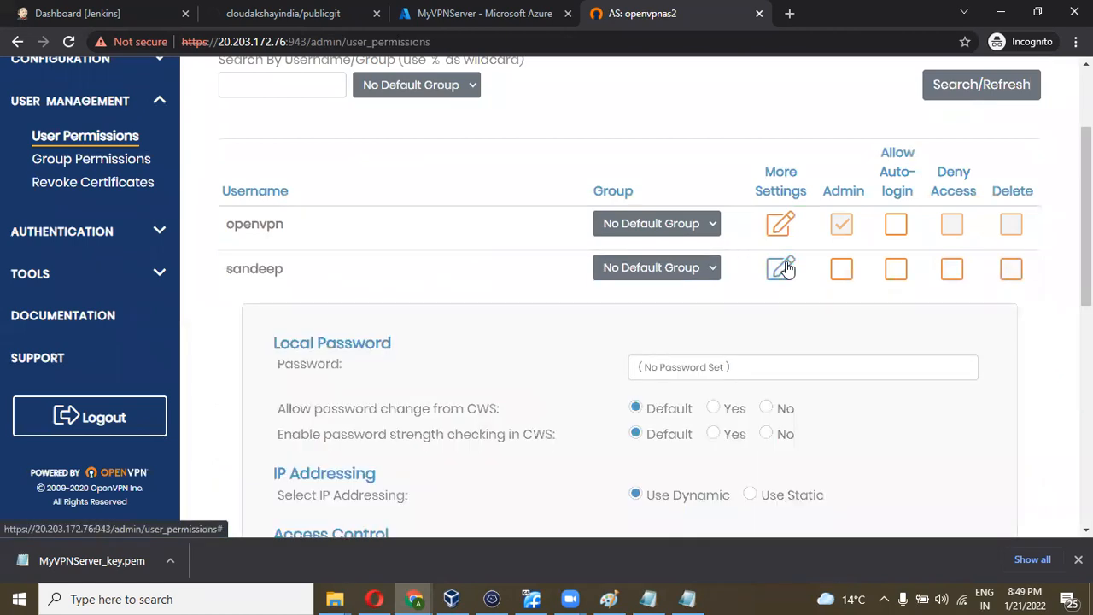
scroll(612, 346, down, 1)
click(709, 311)
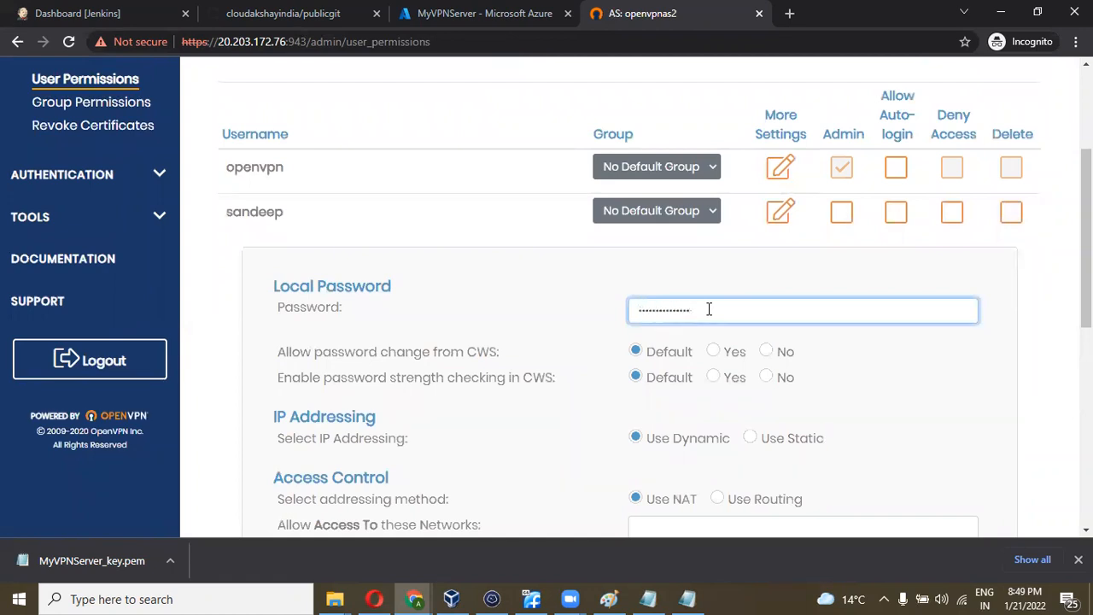
scroll(709, 309, down, 3)
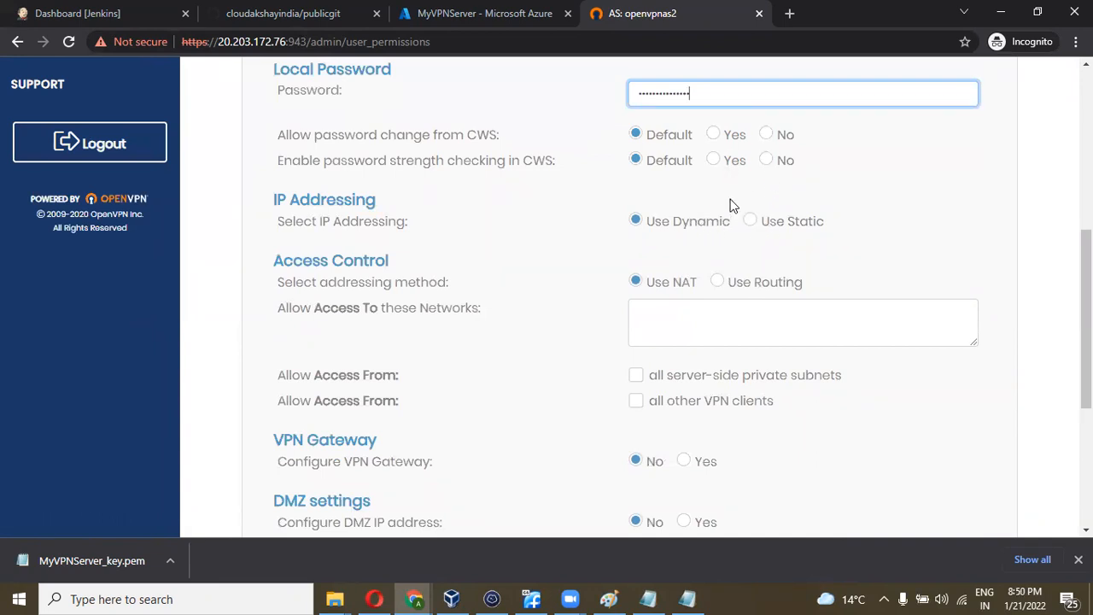
scroll(703, 321, down, 3)
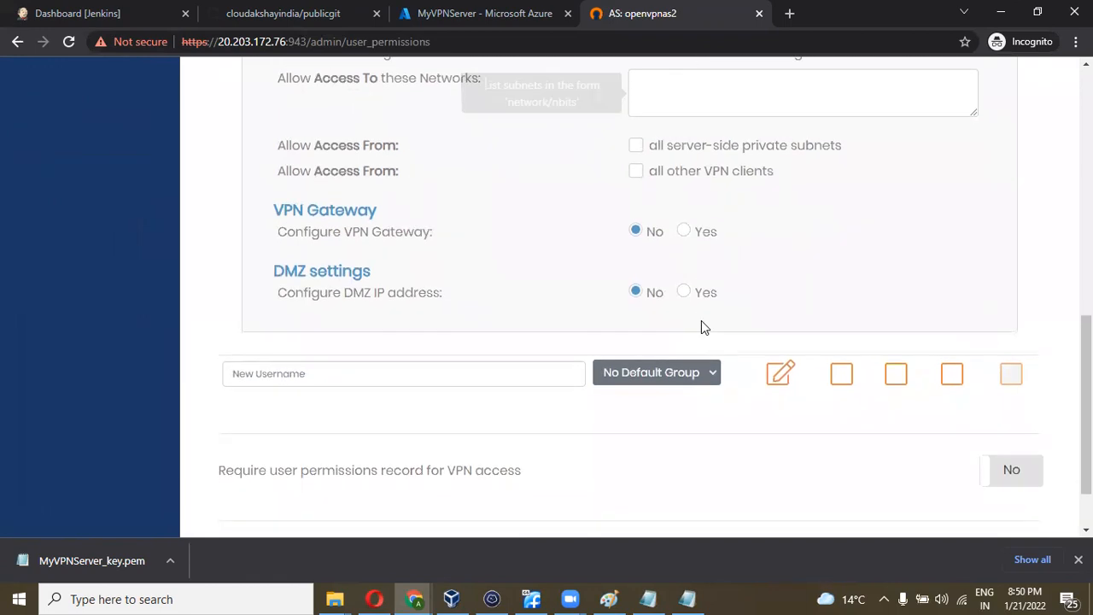
scroll(701, 327, down, 1)
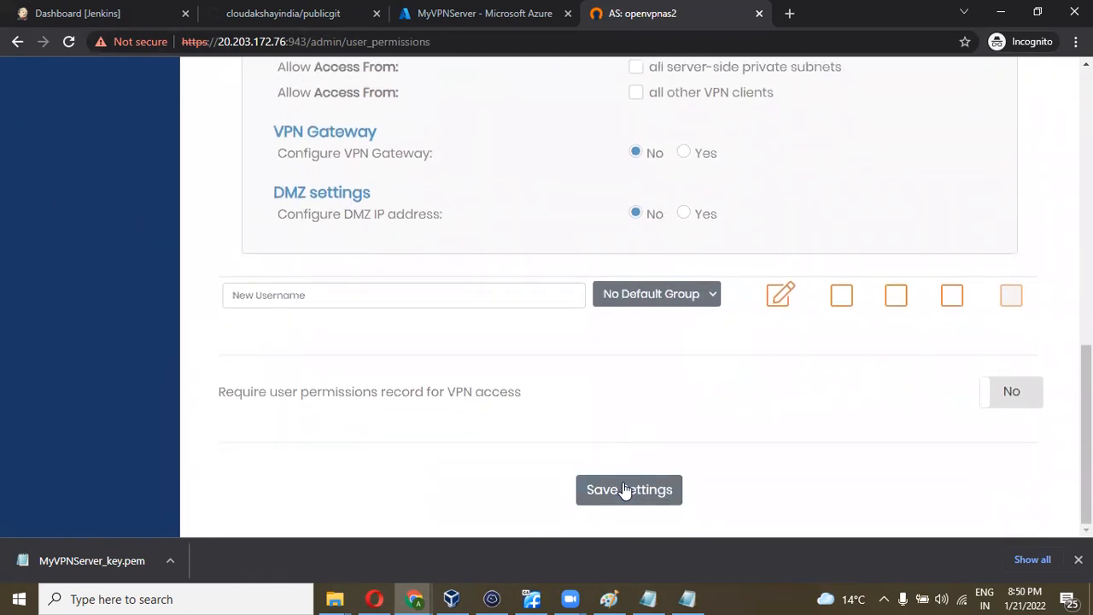
click(628, 491)
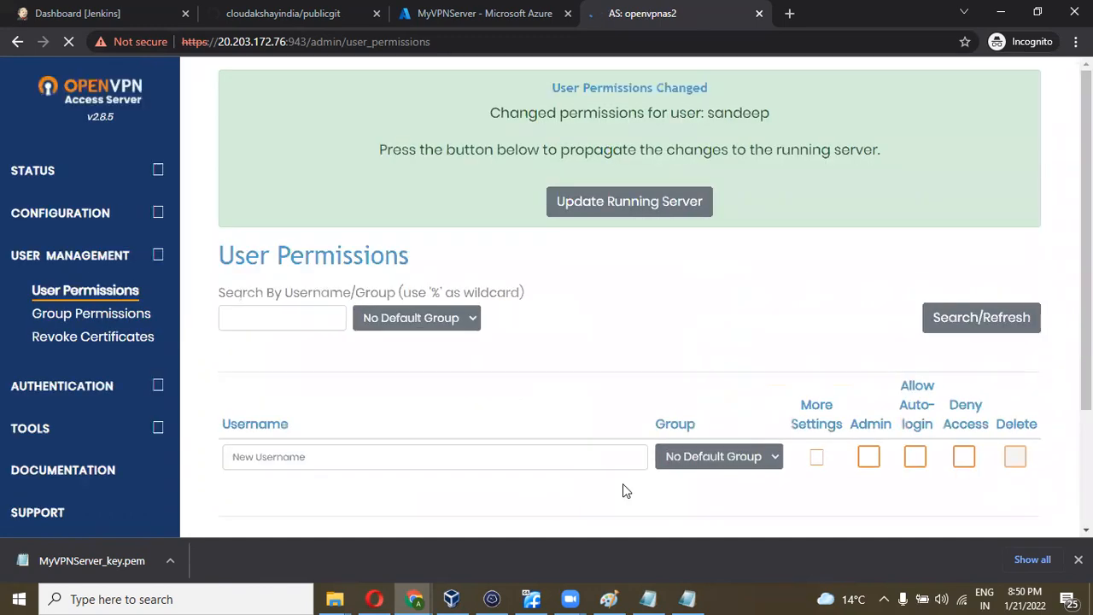
- Apply the saved password change to the running server
click(630, 205)
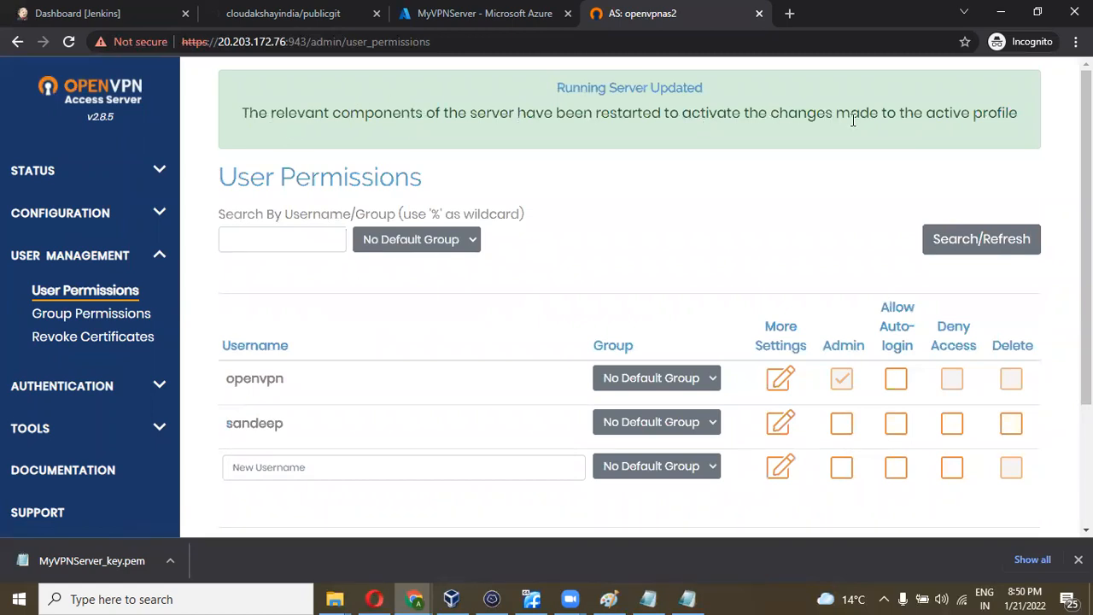
scroll(736, 210, down, 3)
scroll(736, 210, up, 1)
scroll(736, 209, down, 1)
scroll(736, 209, up, 3)
- Search 'whatismypublicip' in a new incognito tab and open the whatismypublicip.com result
click(789, 13)
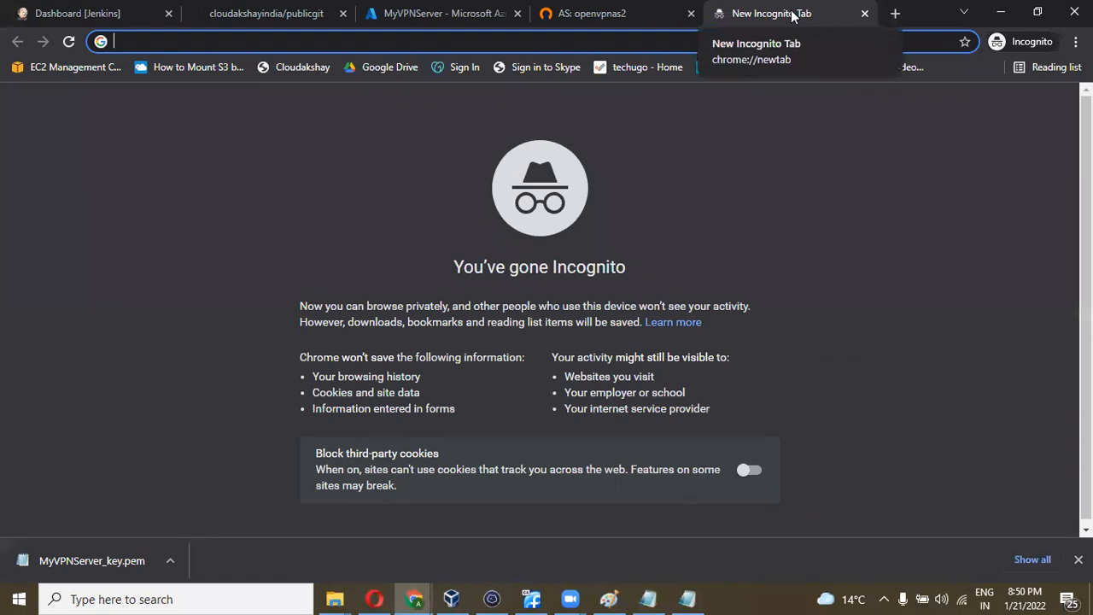
text(wha)
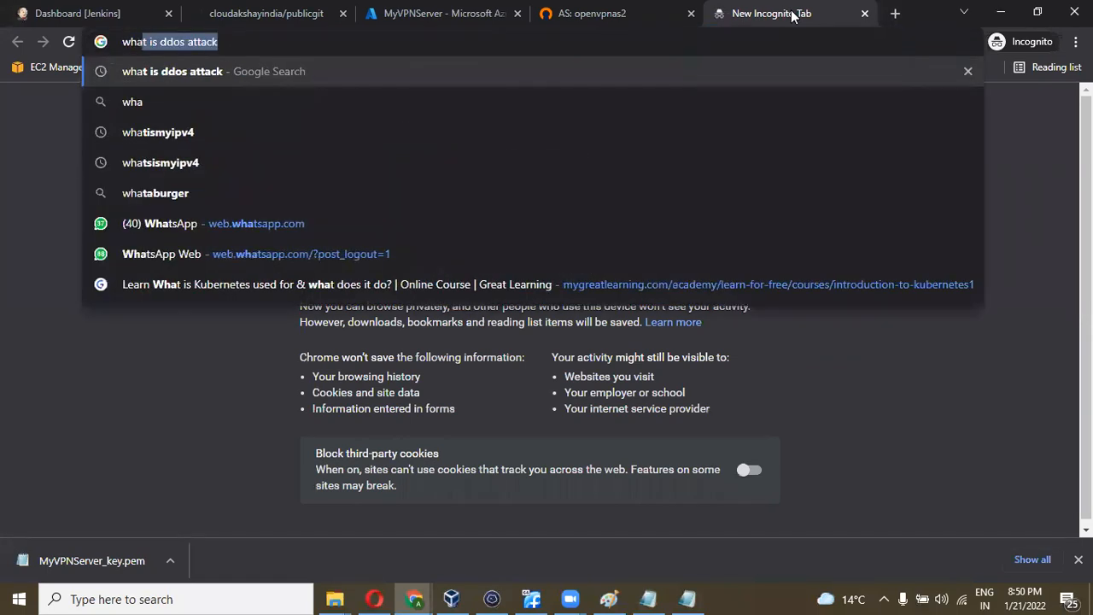
text(tismy)
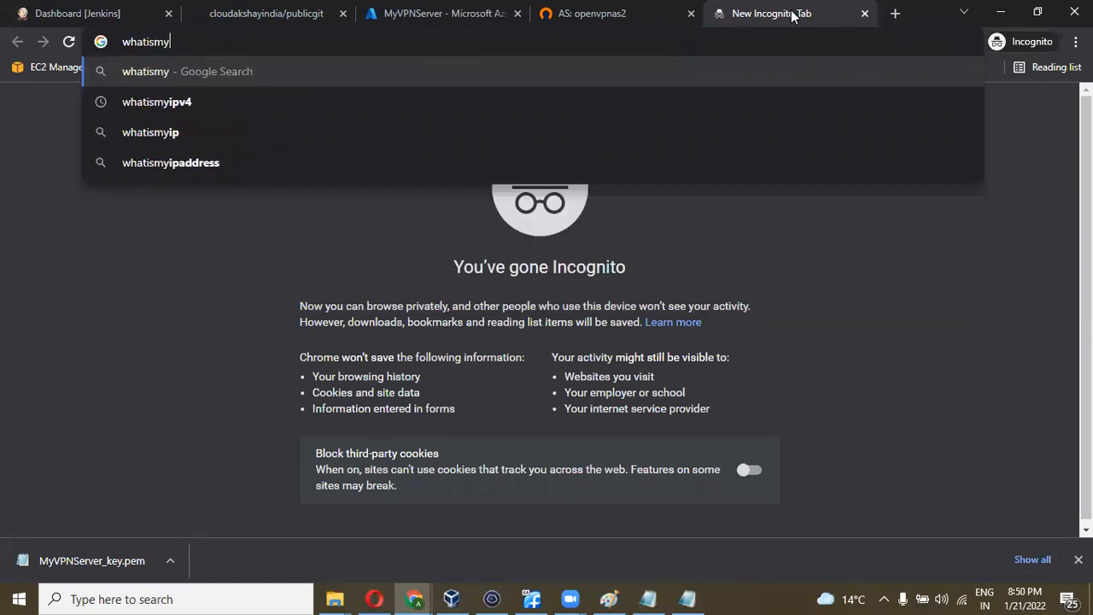
text(publicip)
key(Return)
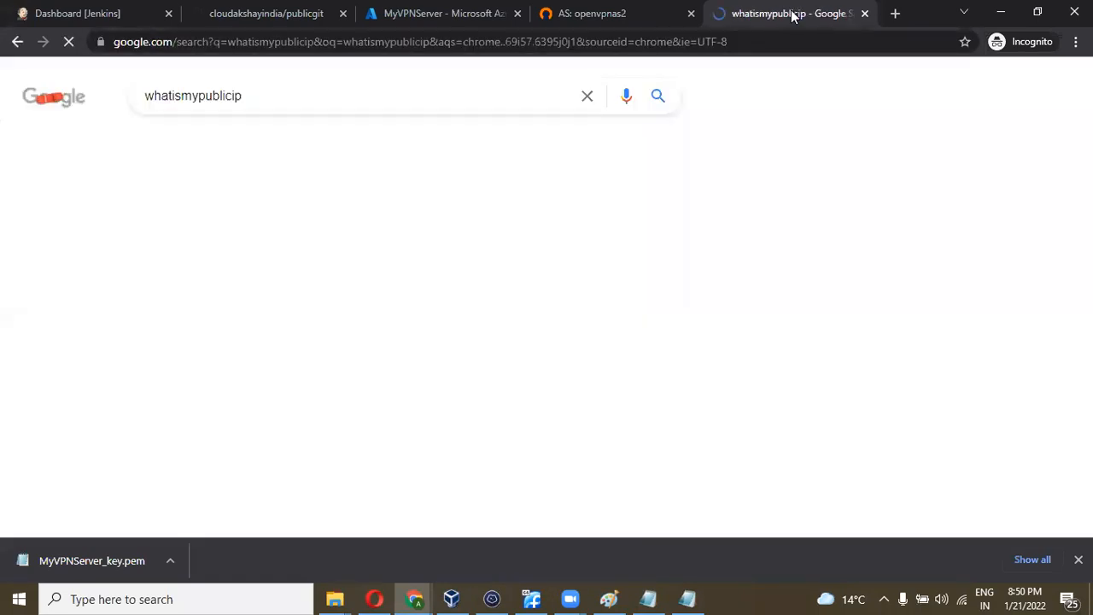
click(249, 243)
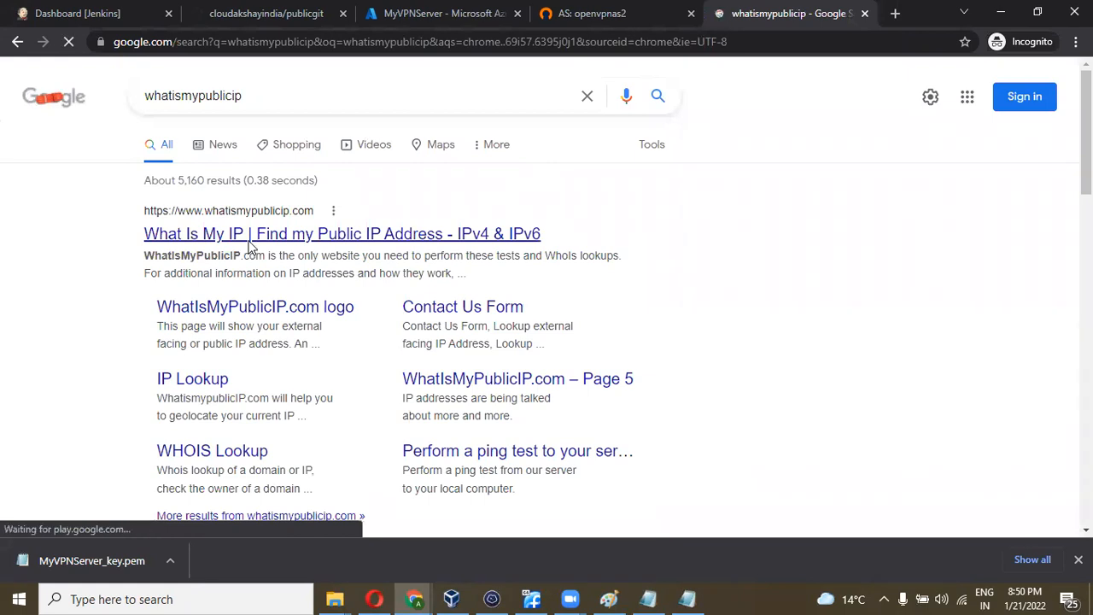
scroll(362, 274, down, 2)
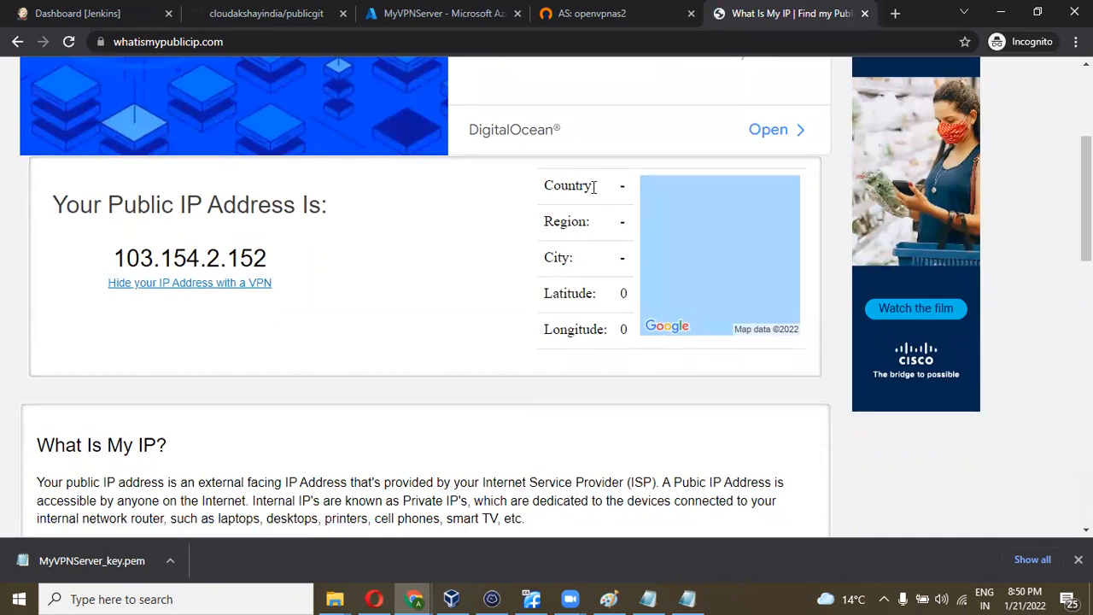
scroll(593, 214, down, 1)
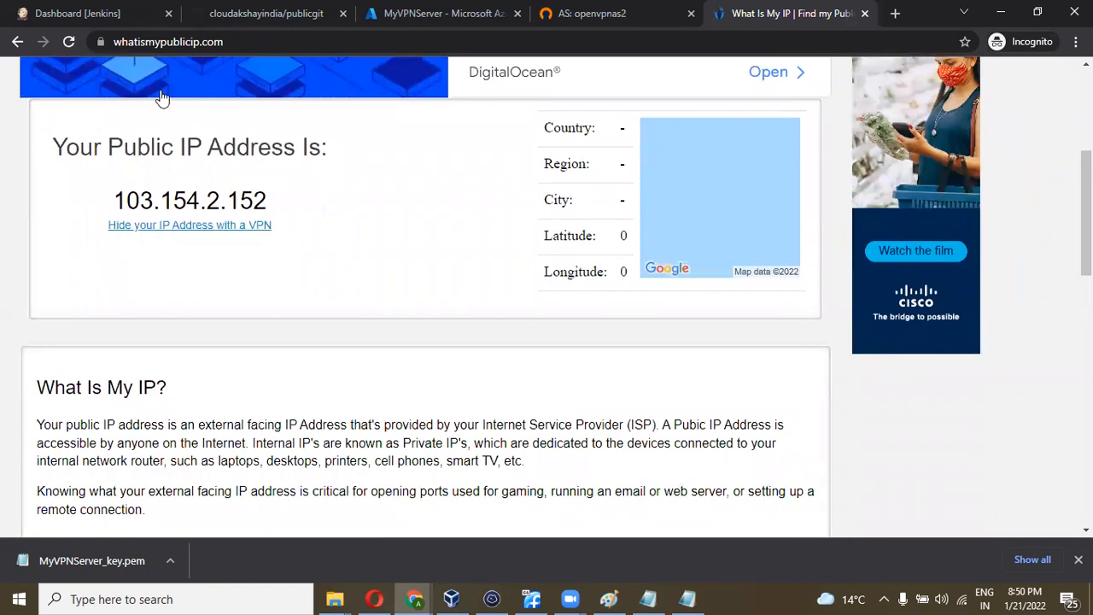
- Look through the WebsiteOutlook result about whatismypublicip
click(17, 41)
scroll(398, 239, down, 2)
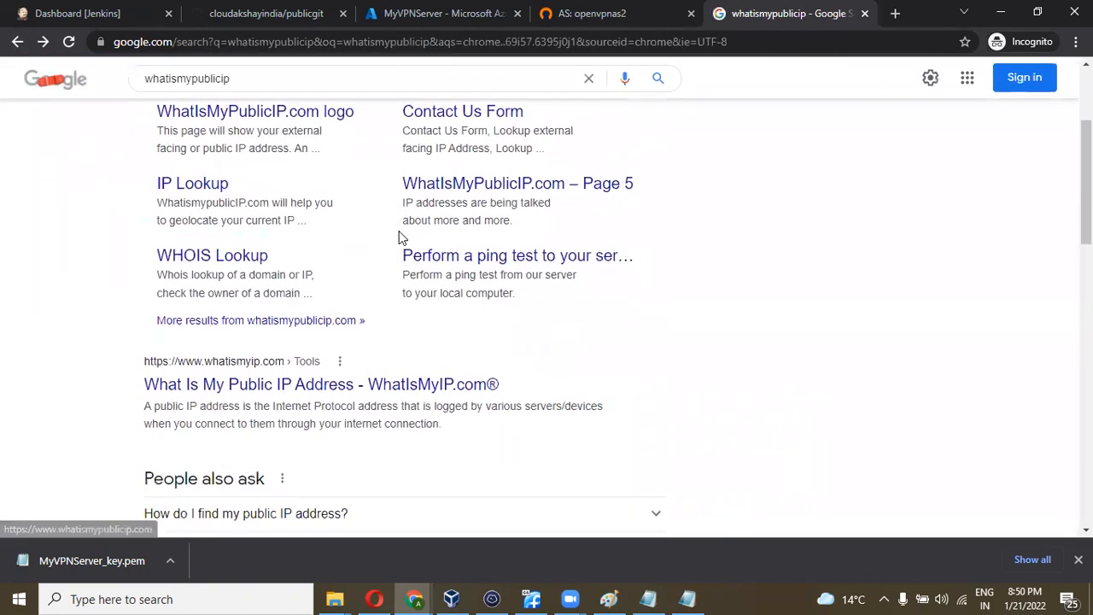
scroll(314, 321, down, 2)
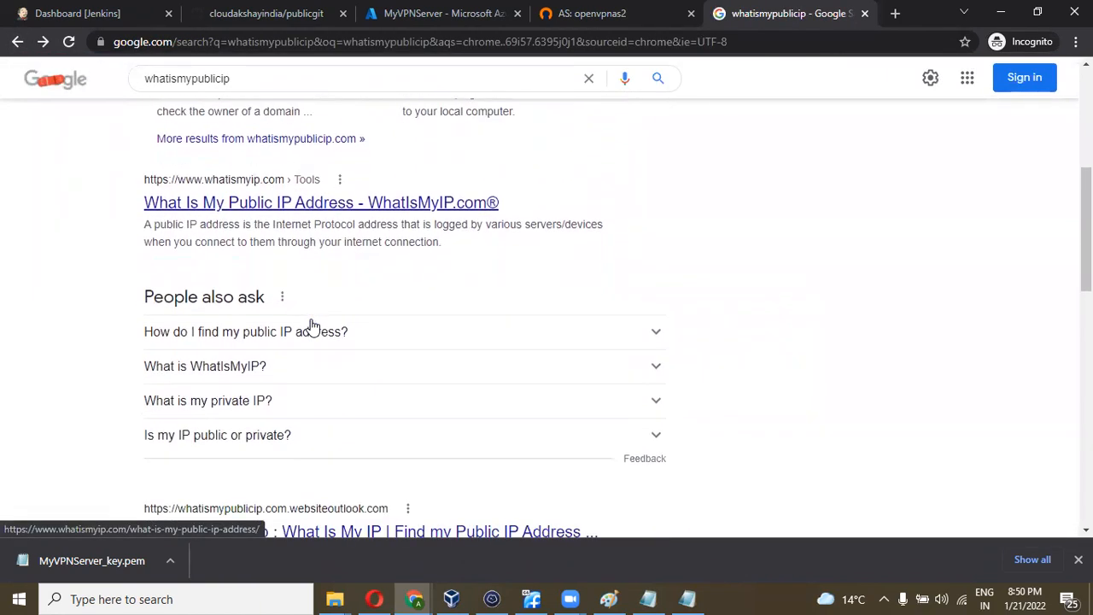
click(288, 485)
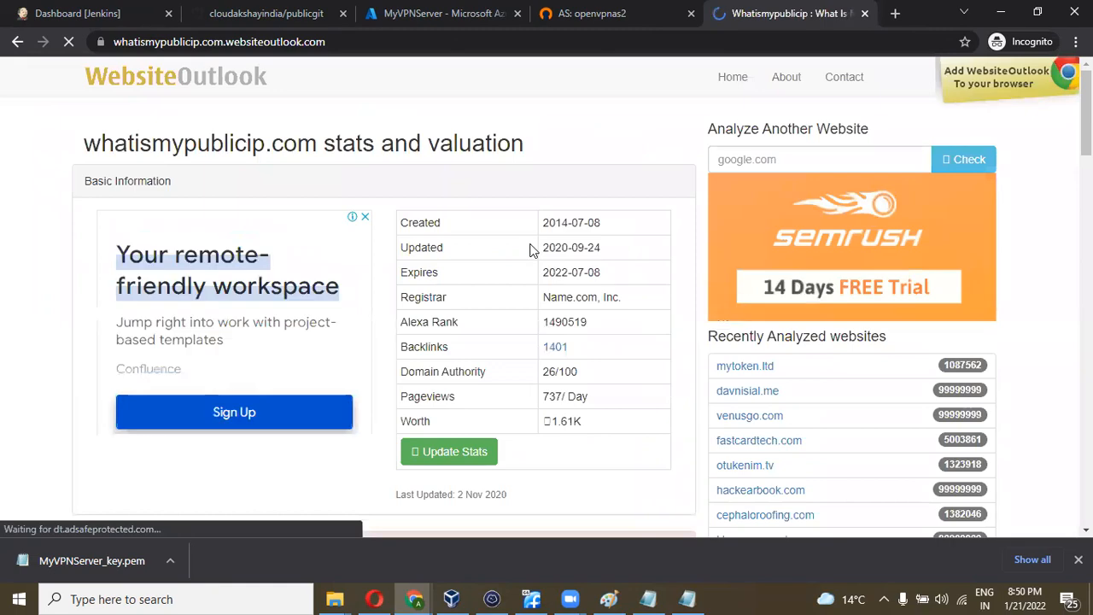
scroll(529, 249, down, 2)
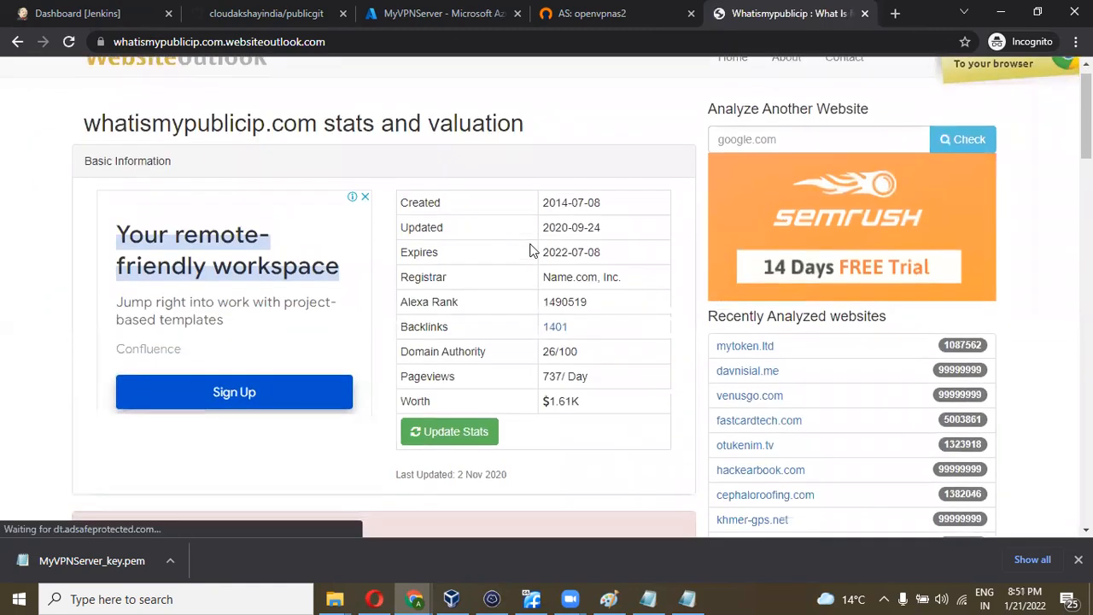
scroll(529, 249, down, 4)
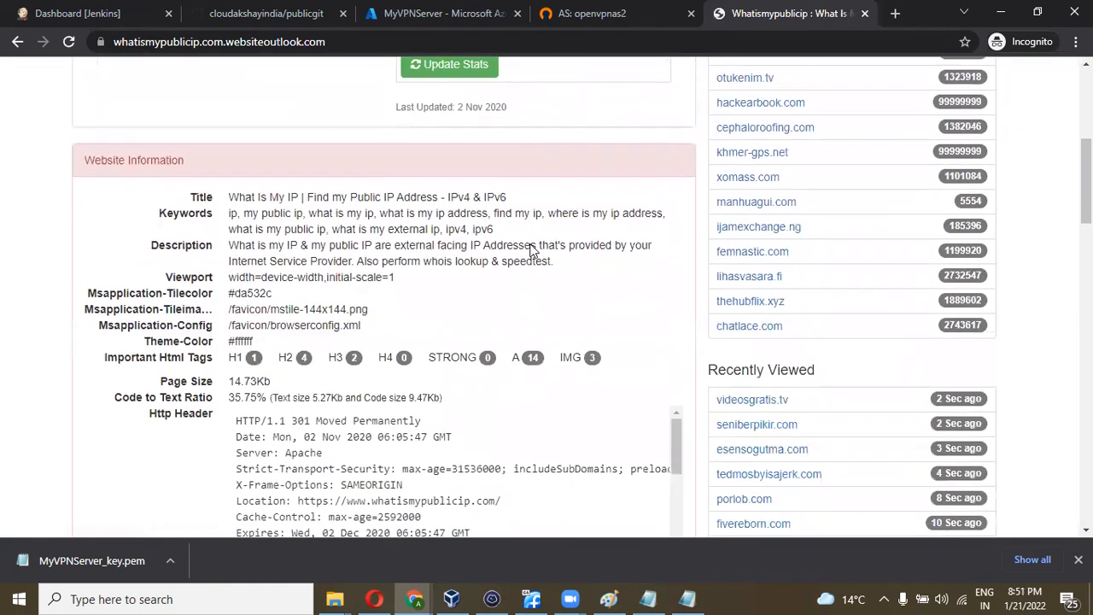
click(15, 43)
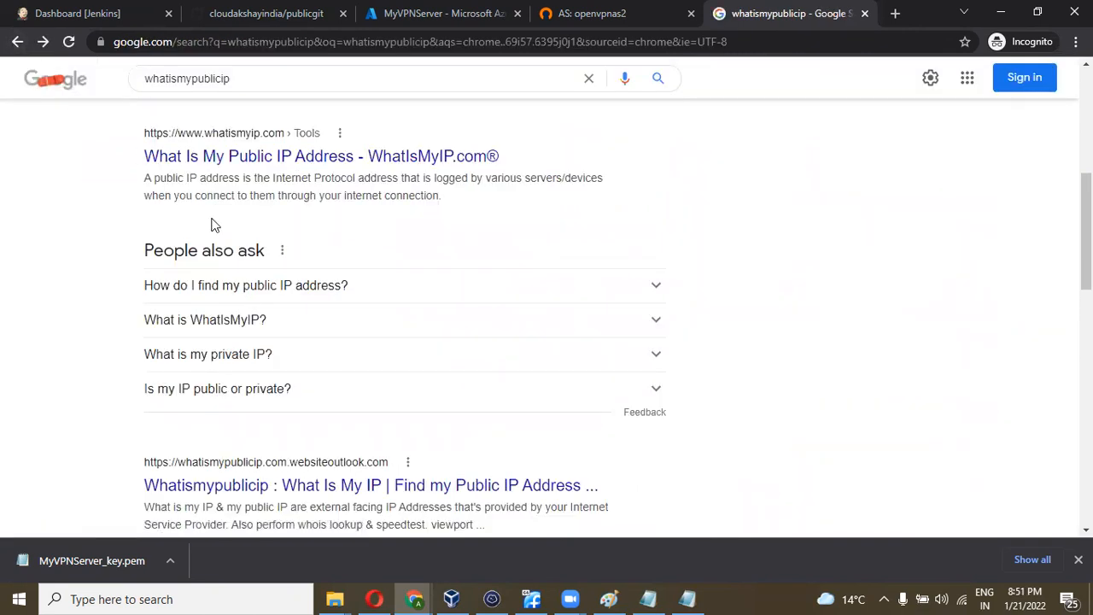
scroll(214, 226, up, 3)
scroll(284, 233, up, 1)
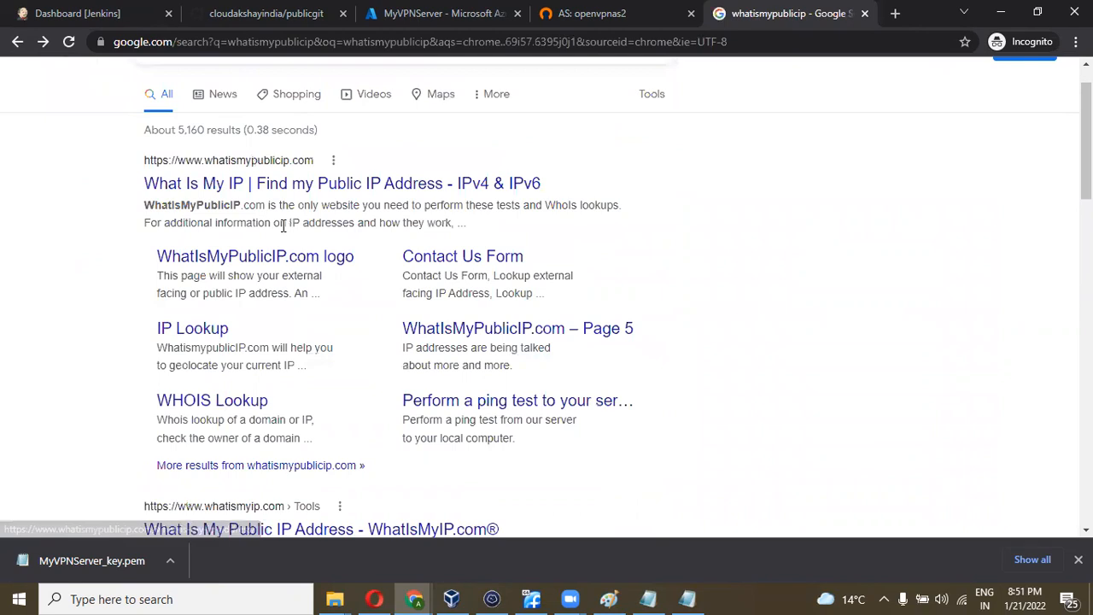
click(242, 188)
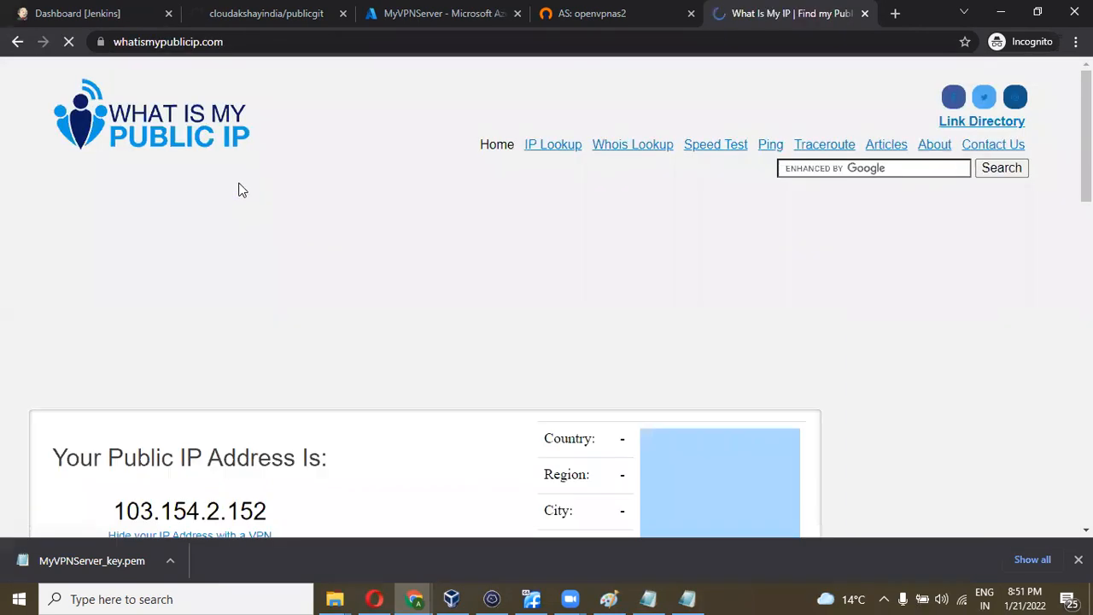
scroll(470, 335, down, 4)
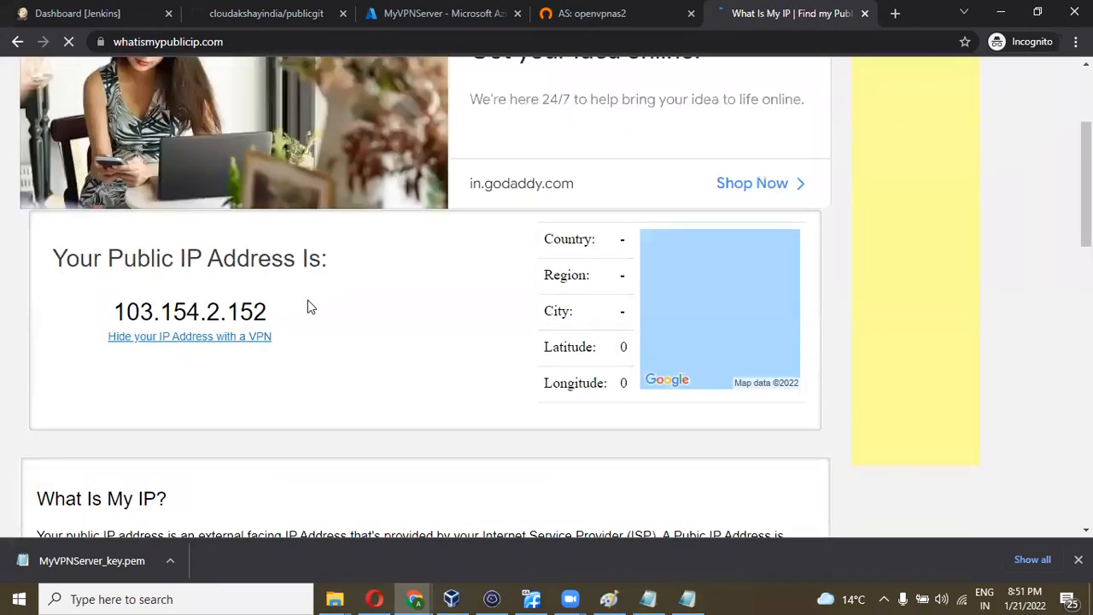
drag(270, 313, 114, 311)
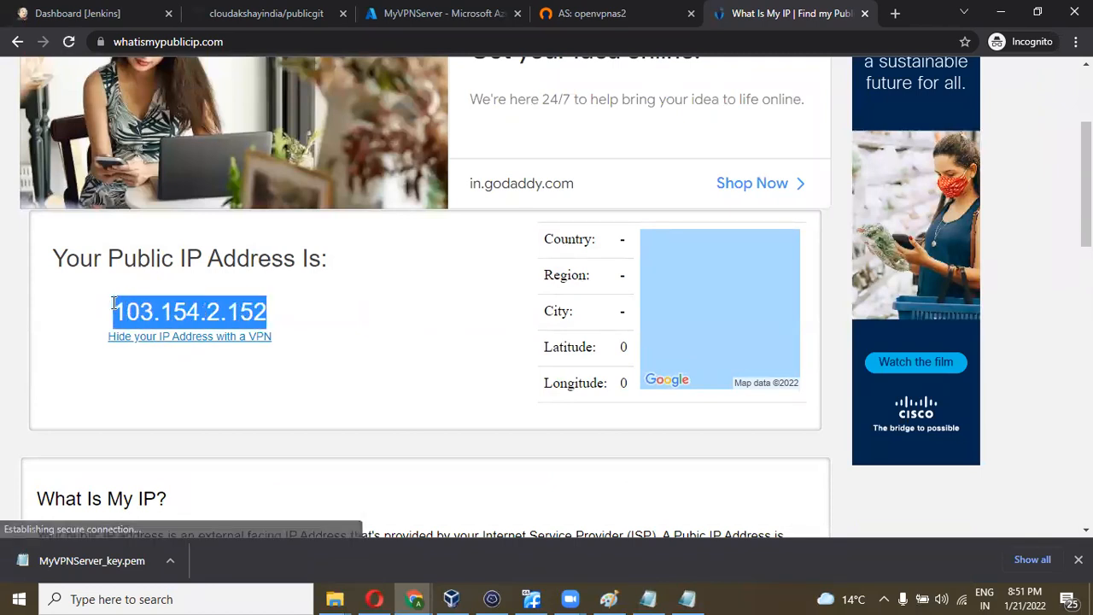
click(307, 308)
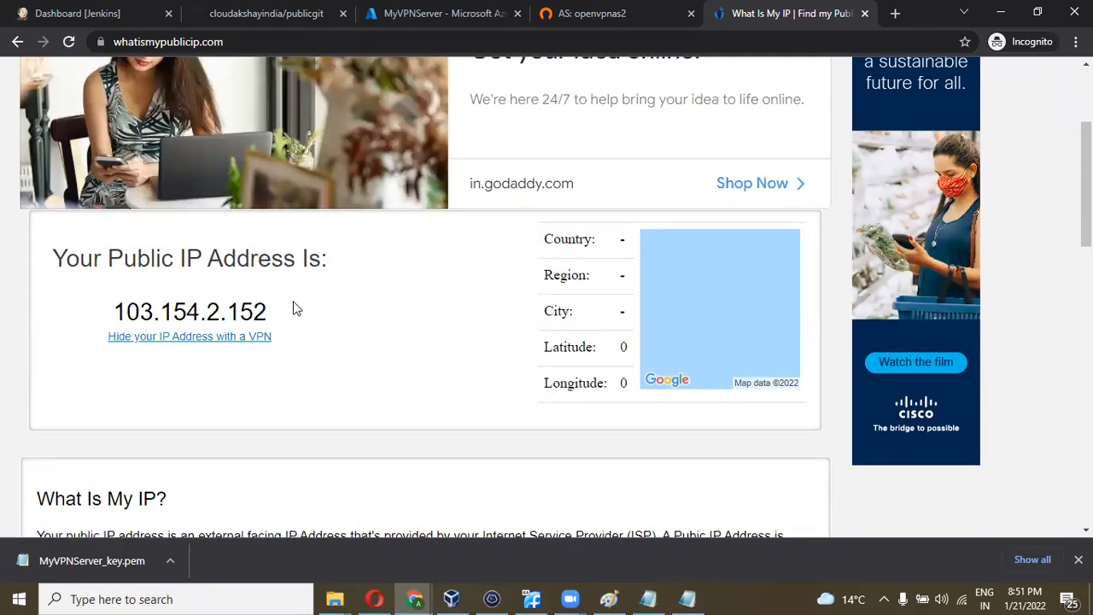
scroll(293, 308, down, 2)
scroll(293, 309, up, 1)
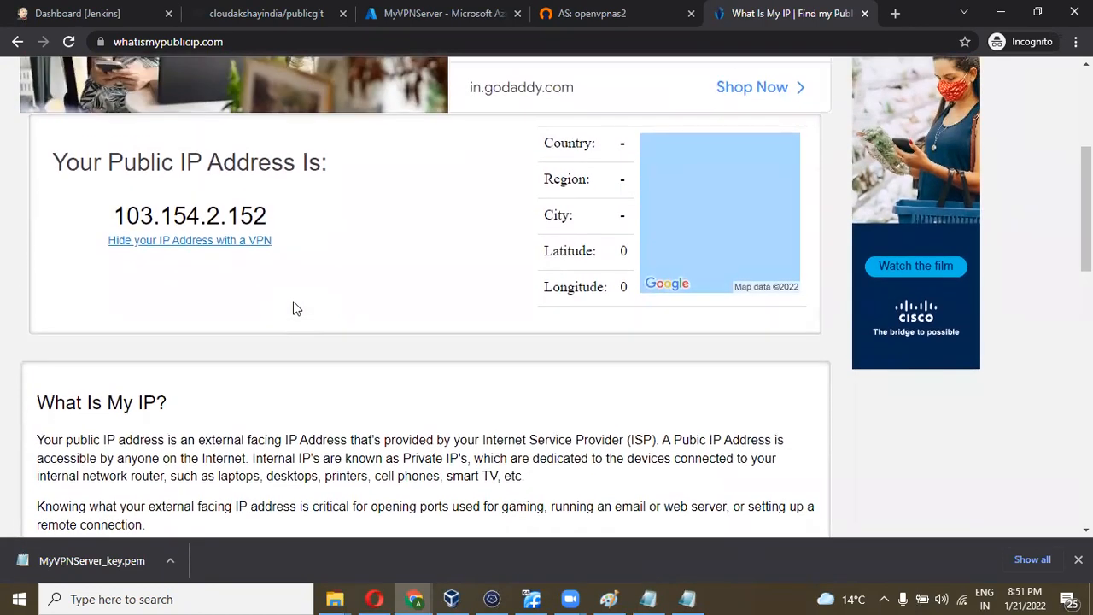
scroll(334, 264, up, 1)
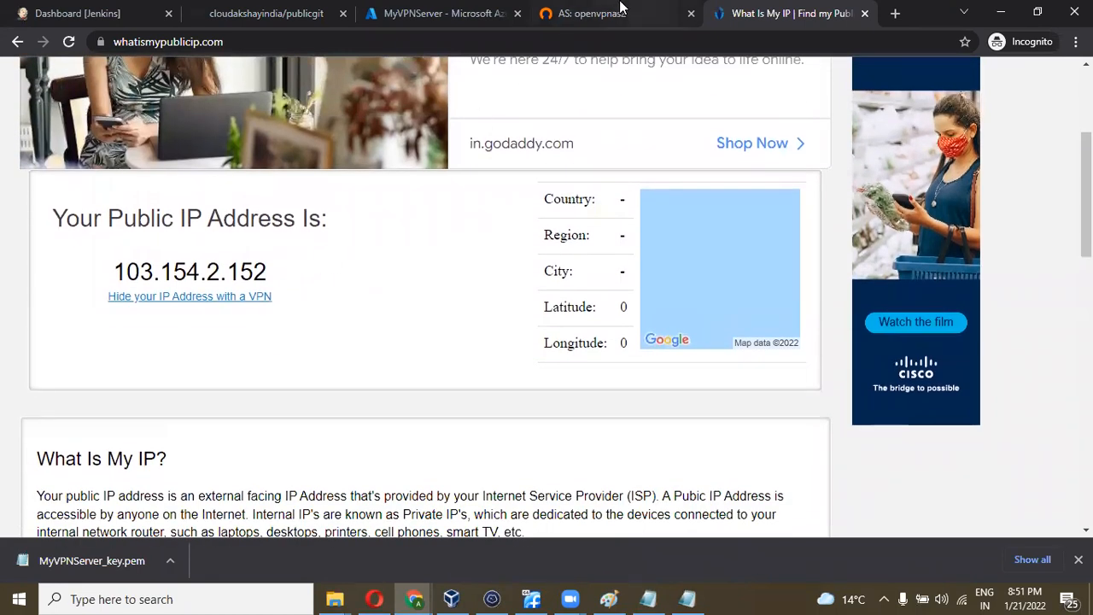
- Load the Client UI URL from the notes in a new private tab
click(687, 599)
drag(599, 293, 351, 294)
key(ctrl+c)
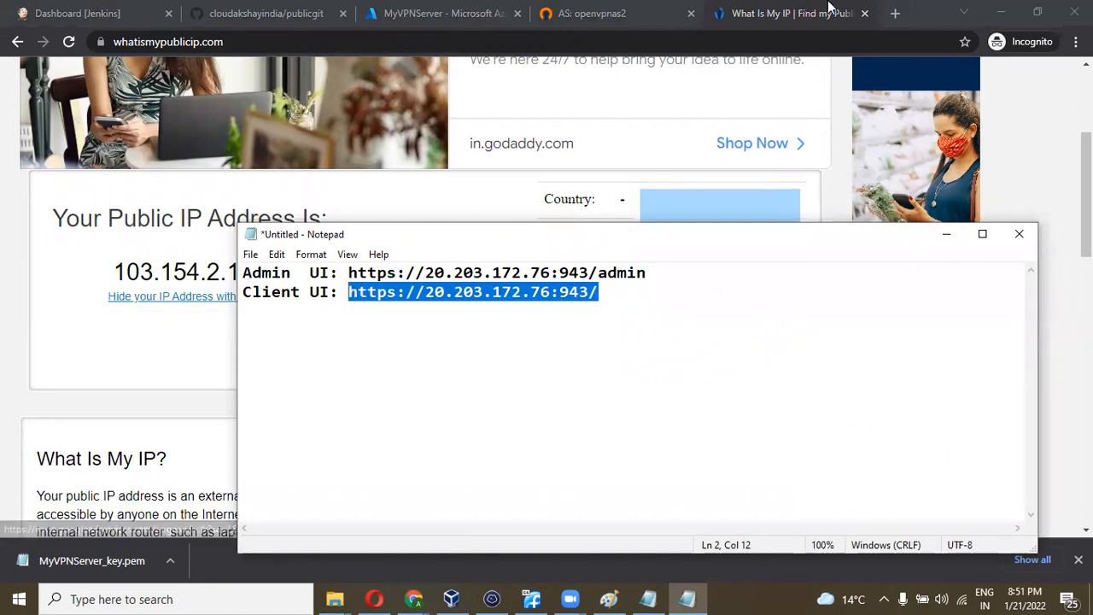
click(895, 12)
key(ctrl+v)
key(Return)
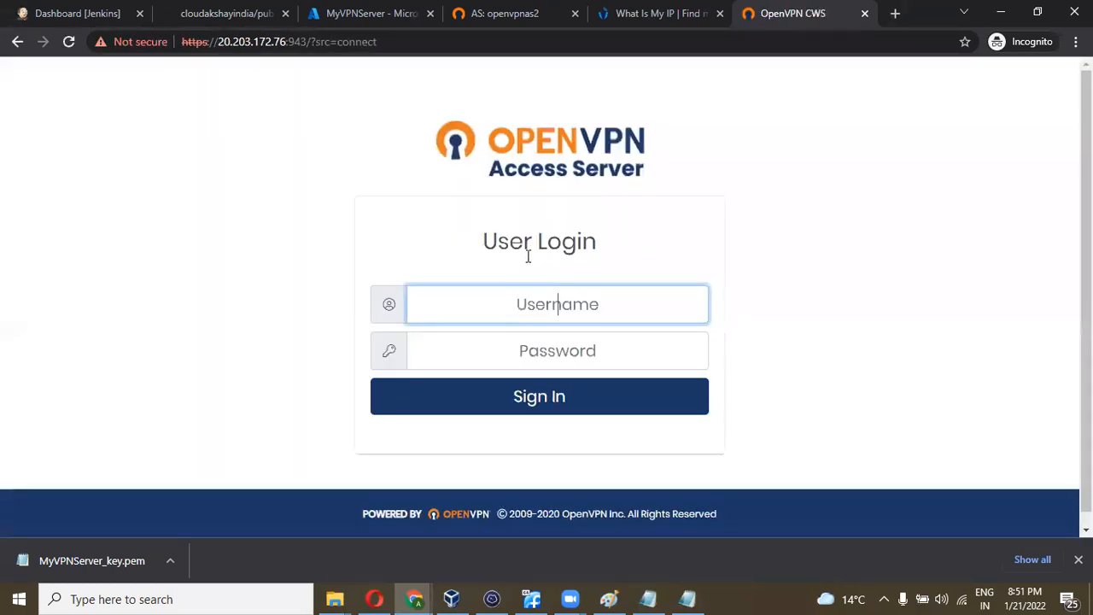
- Sign in with the second VPN user's username and password
text(sandeep)
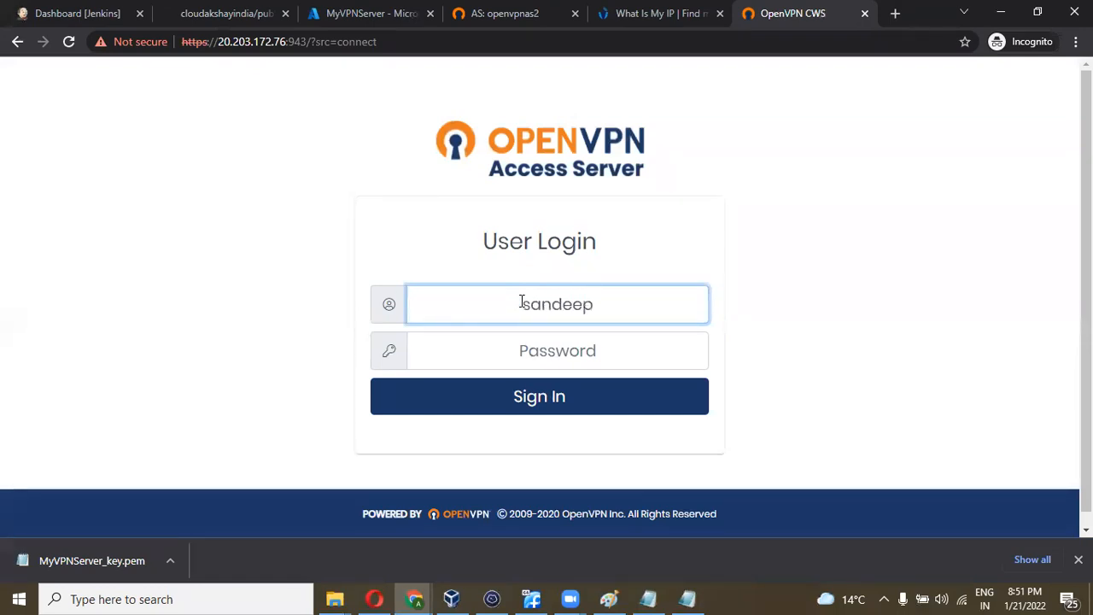
key(Tab)
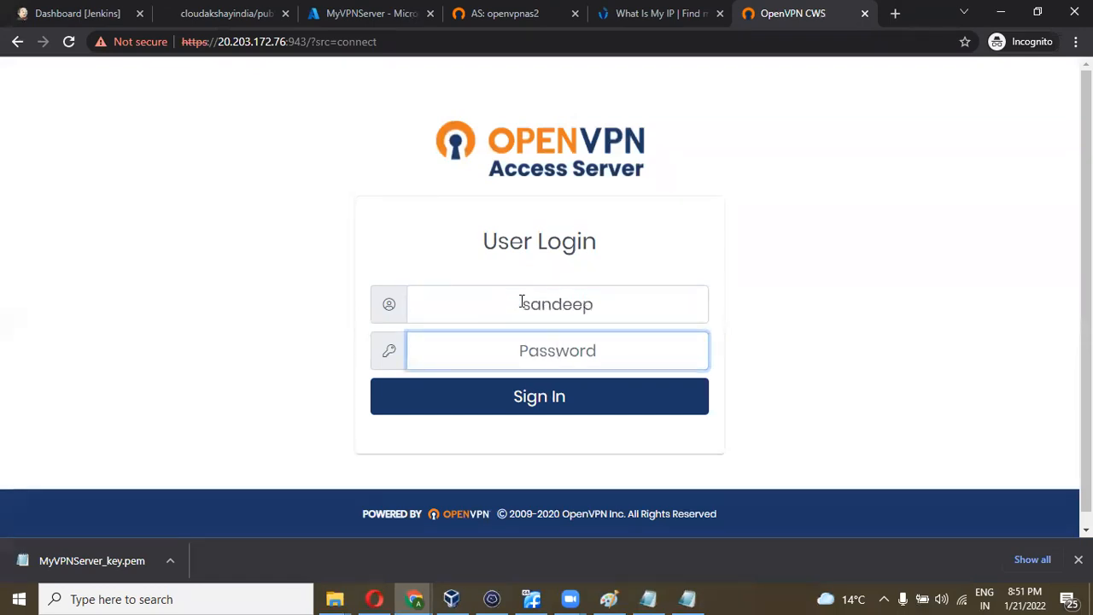
text(••••••••••)
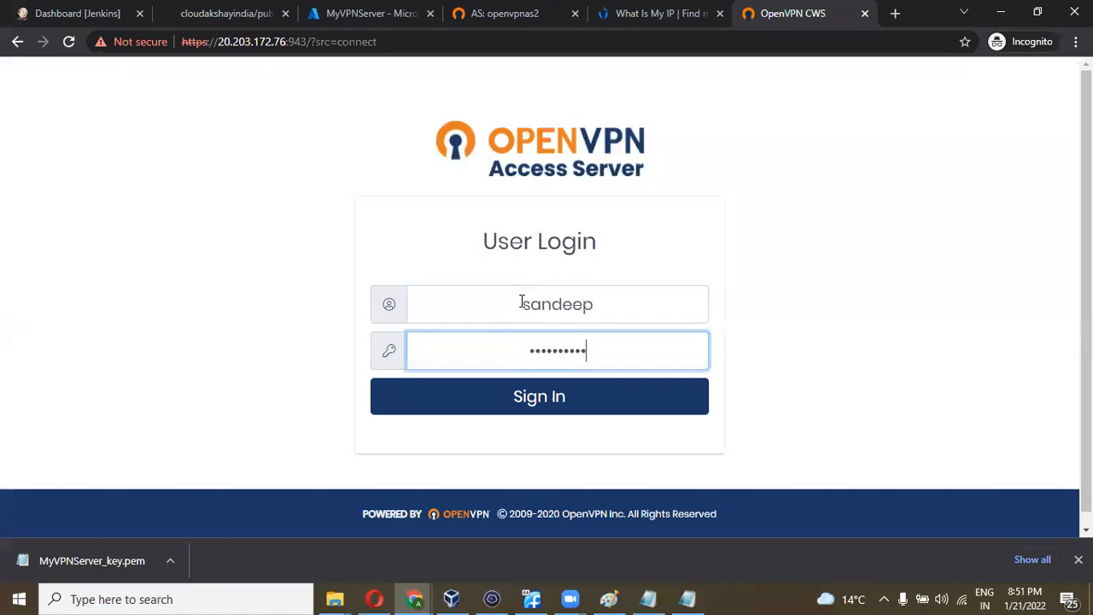
text(•••)
click(523, 397)
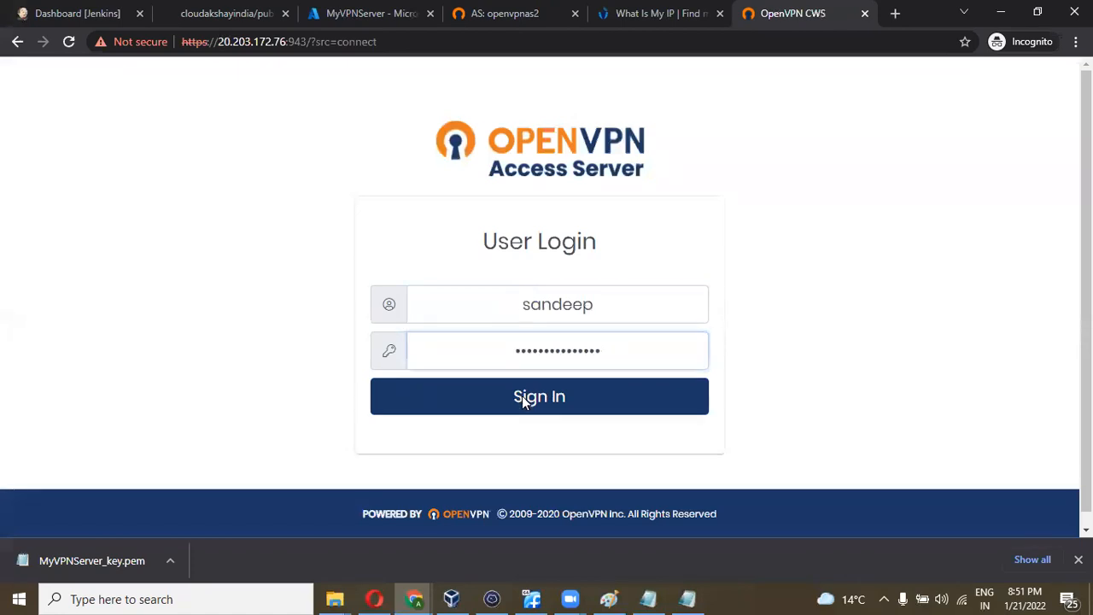
- Download the Windows OpenVPN Connect .msi installer from the client portal
scroll(595, 328, down, 2)
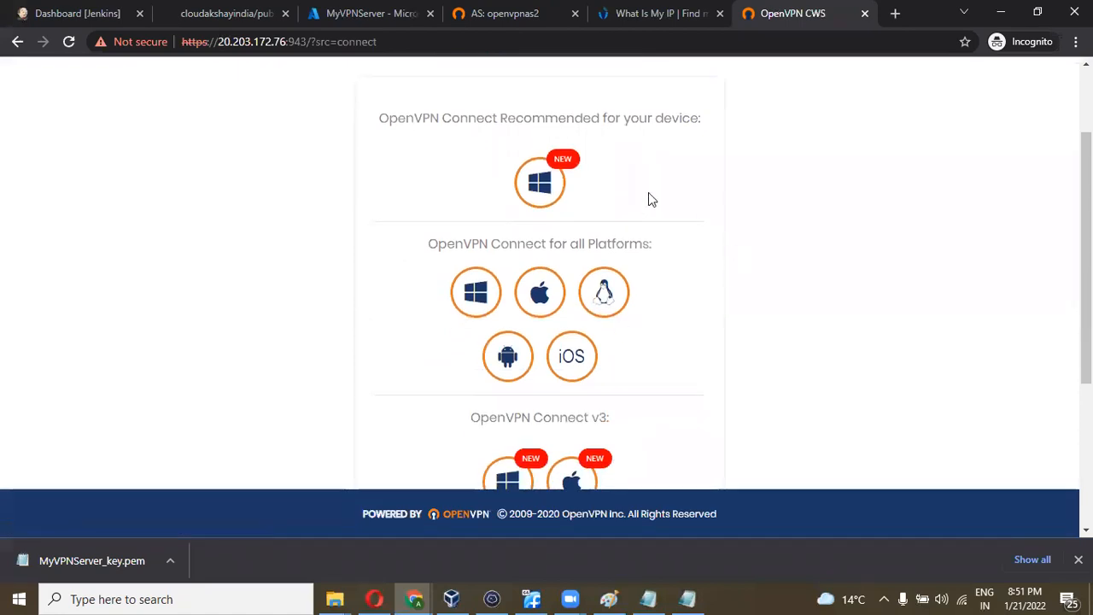
scroll(767, 325, down, 1)
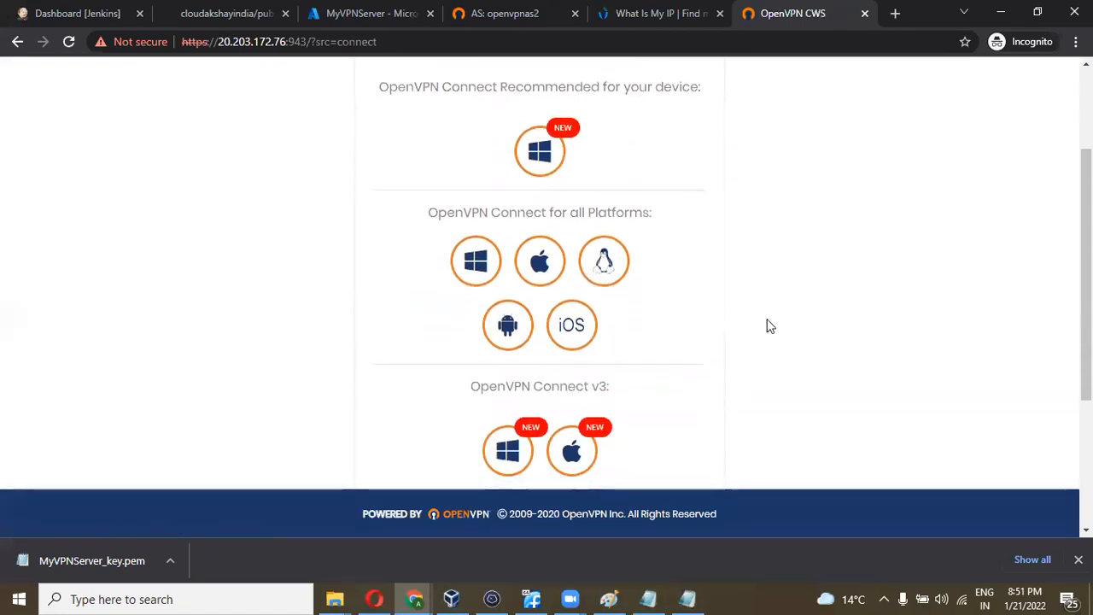
scroll(767, 326, up, 1)
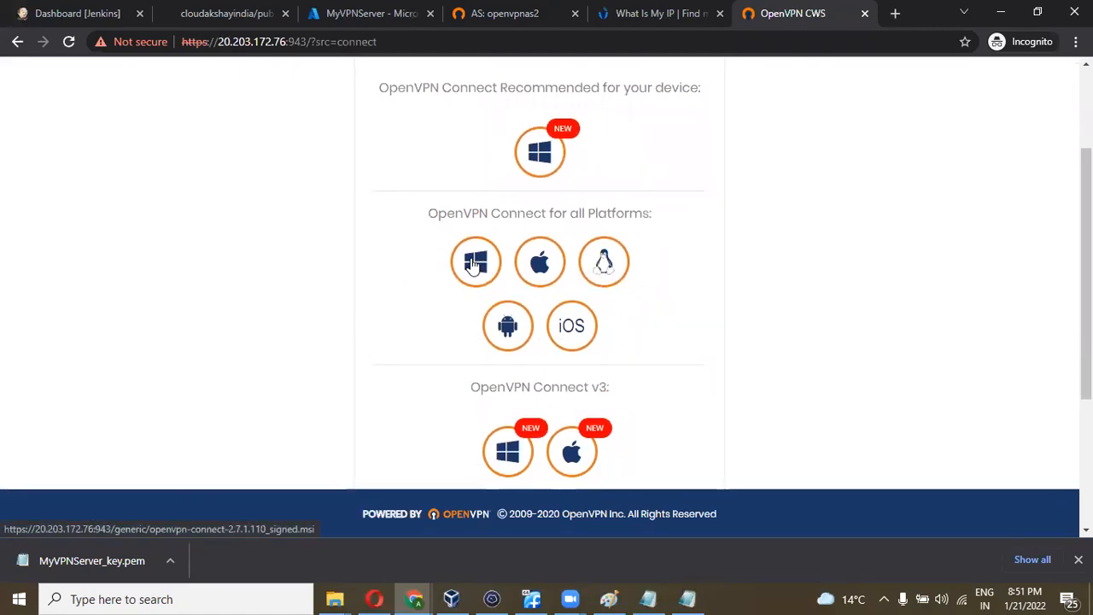
click(462, 265)
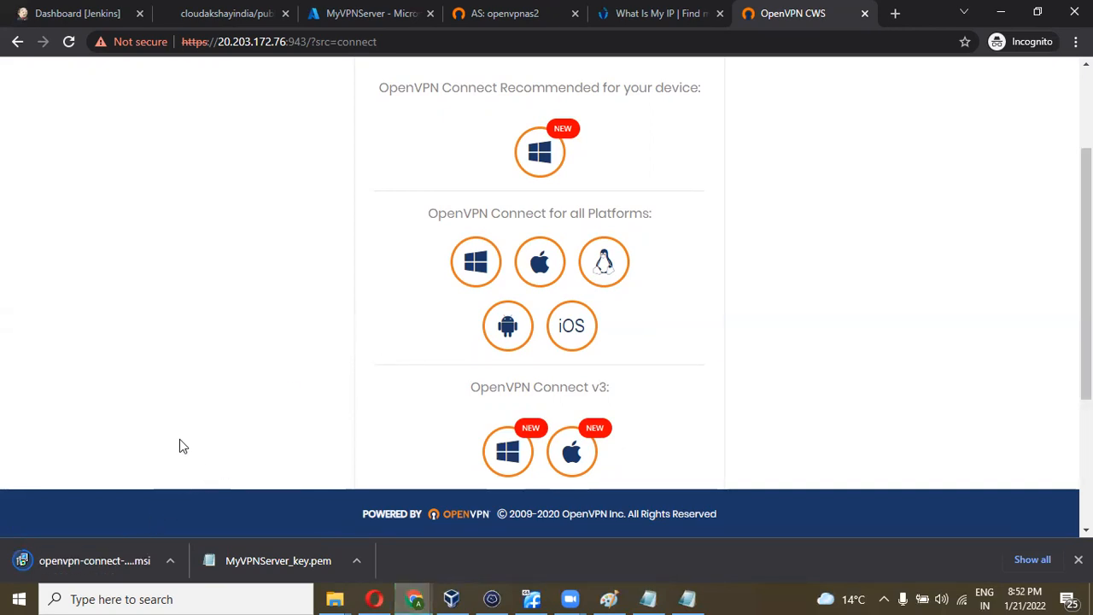
- Launch the OpenVPN Connect installer, running it anyway past the SmartScreen warning
click(107, 564)
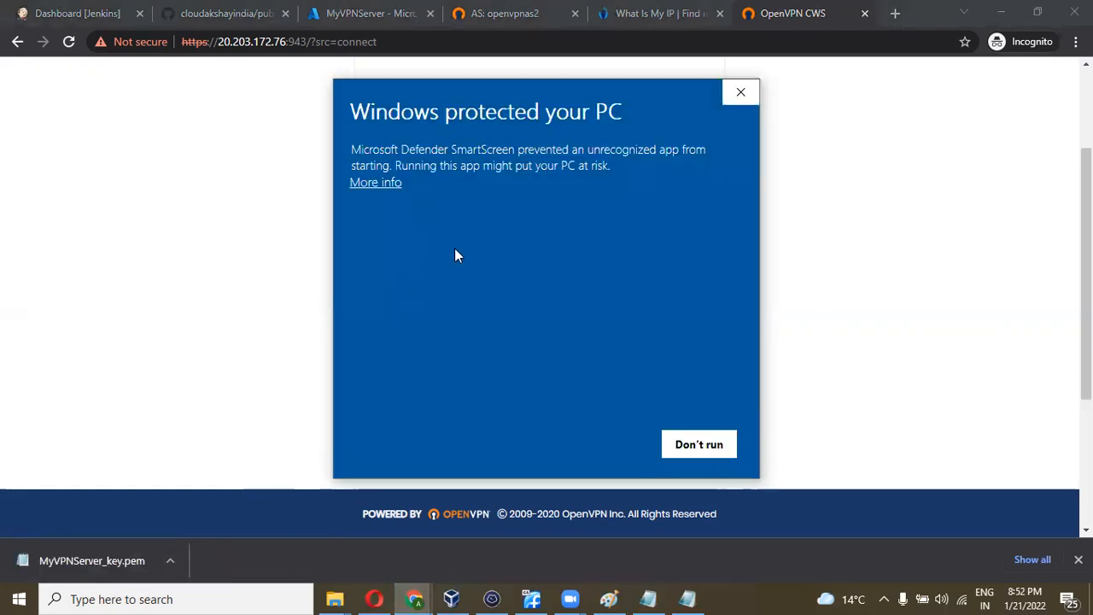
click(378, 185)
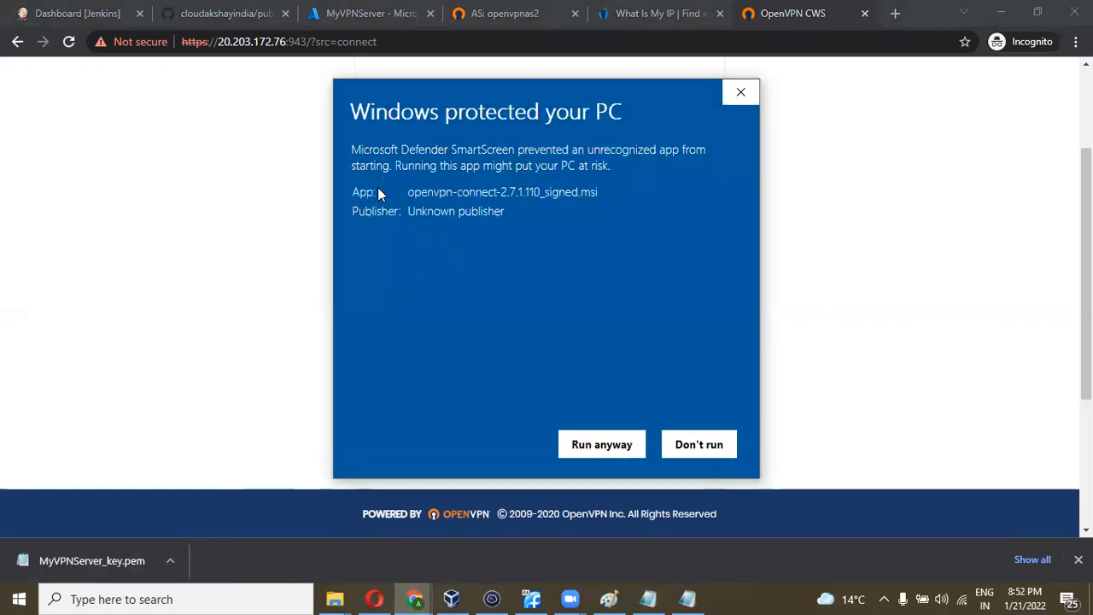
click(598, 446)
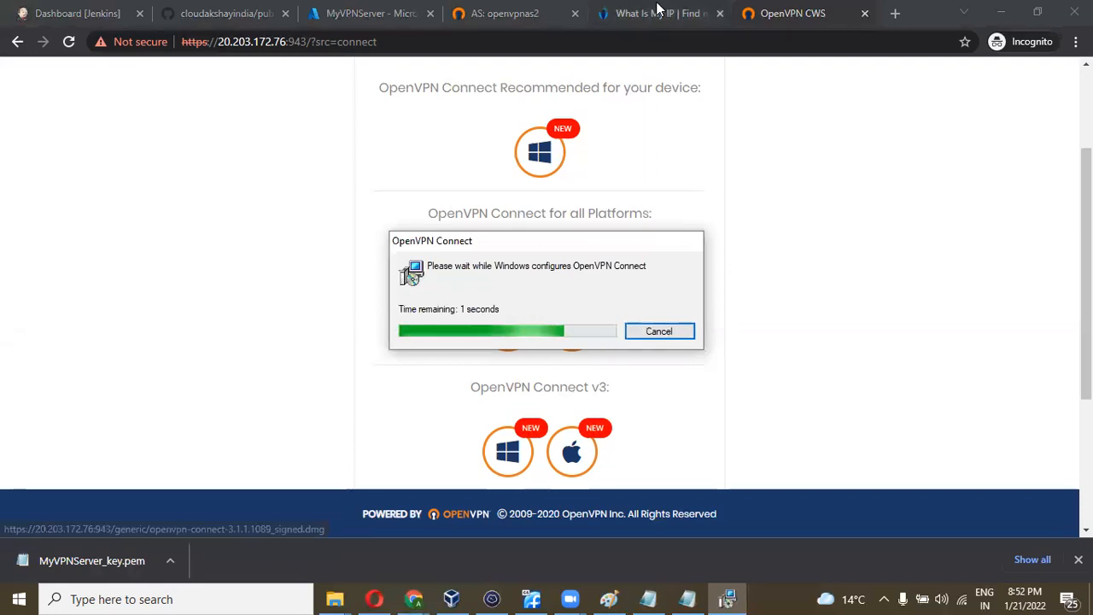
- Reload the IP lookup tab and go back to the whatismypublicip search results
click(654, 13)
click(71, 45)
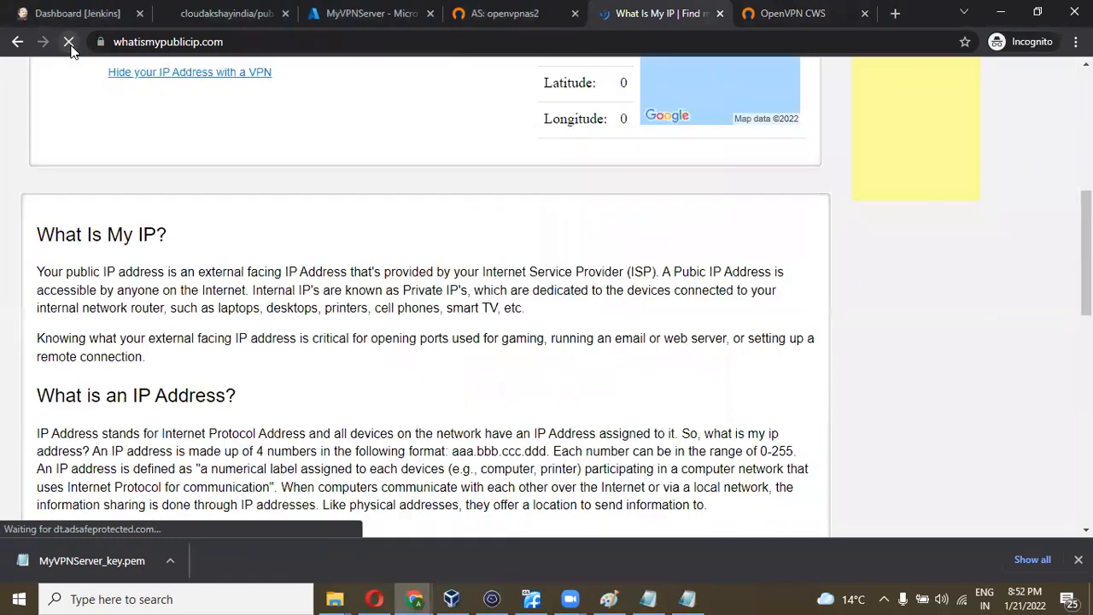
click(17, 42)
scroll(266, 227, down, 5)
- Search Google for 'what is my public ipv4'
scroll(266, 227, down, 4)
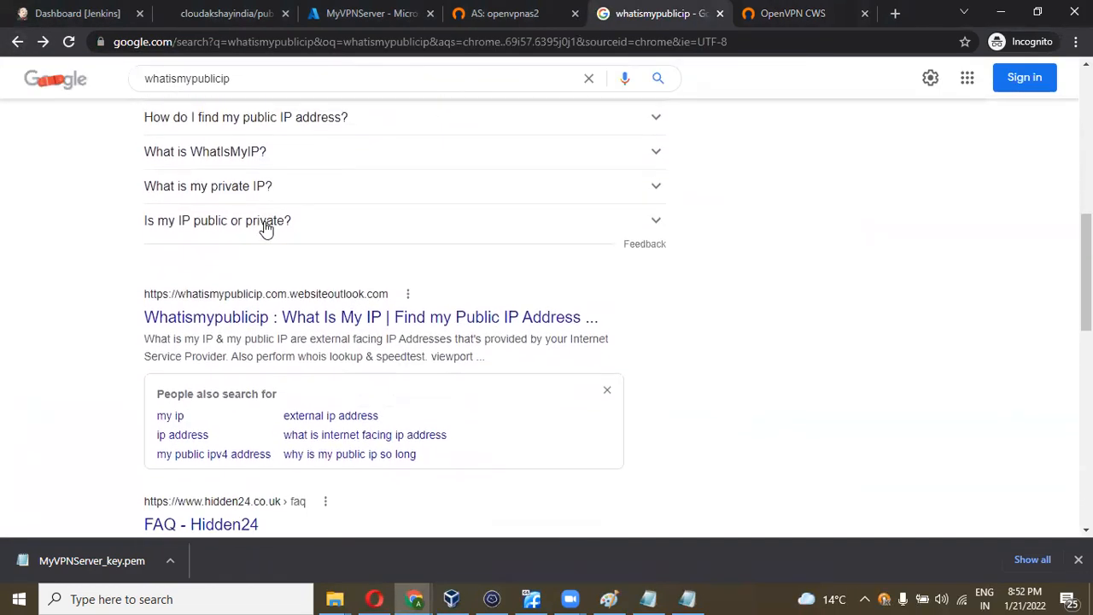
scroll(266, 227, up, 10)
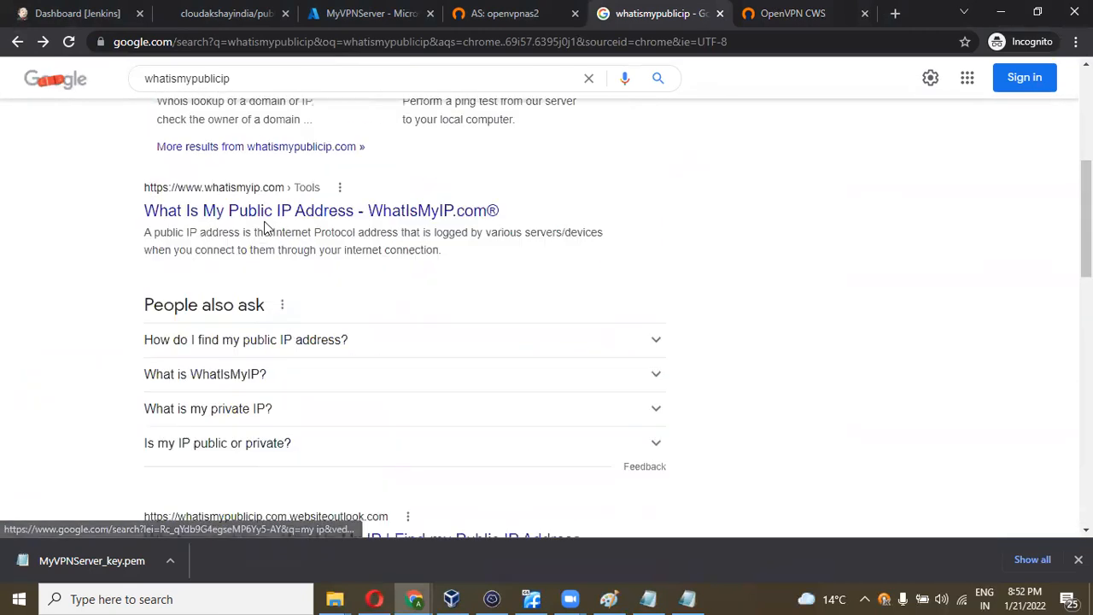
click(257, 89)
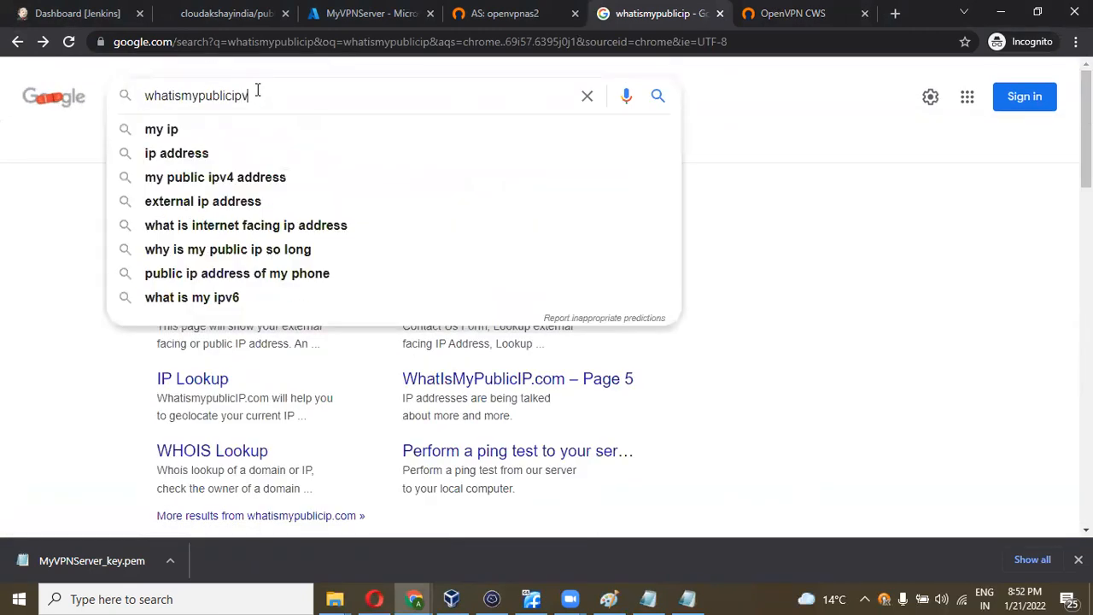
key(Return)
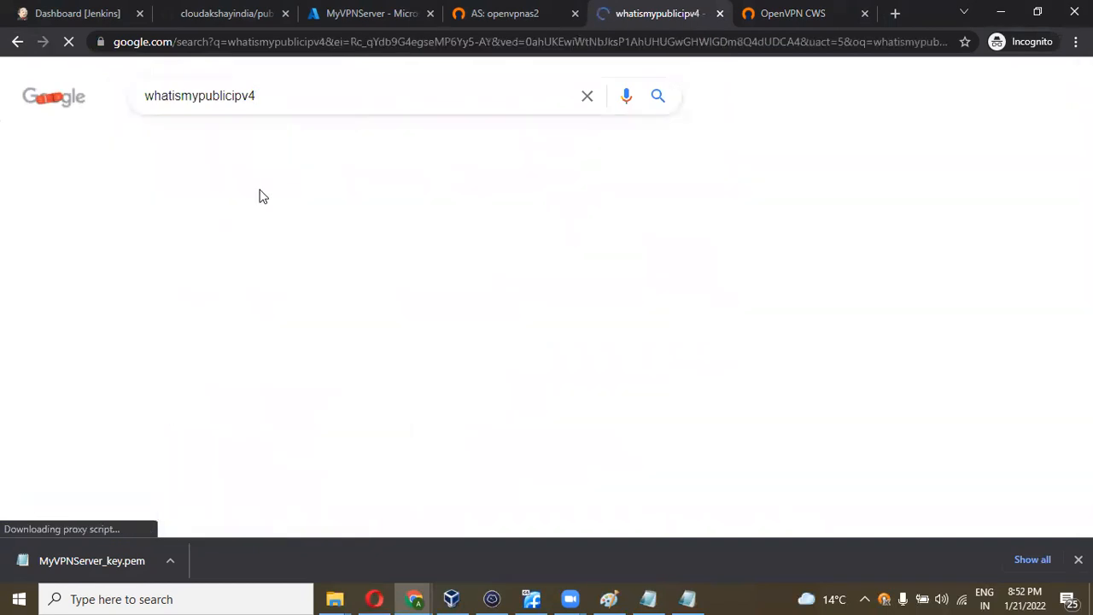
scroll(261, 195, down, 1)
scroll(260, 194, up, 1)
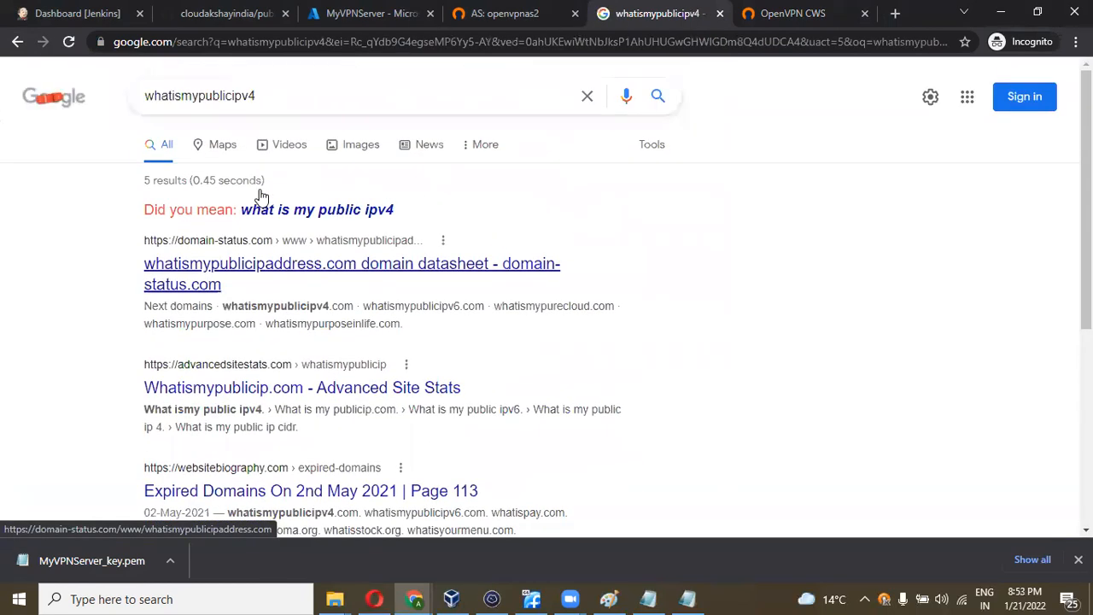
scroll(262, 197, down, 4)
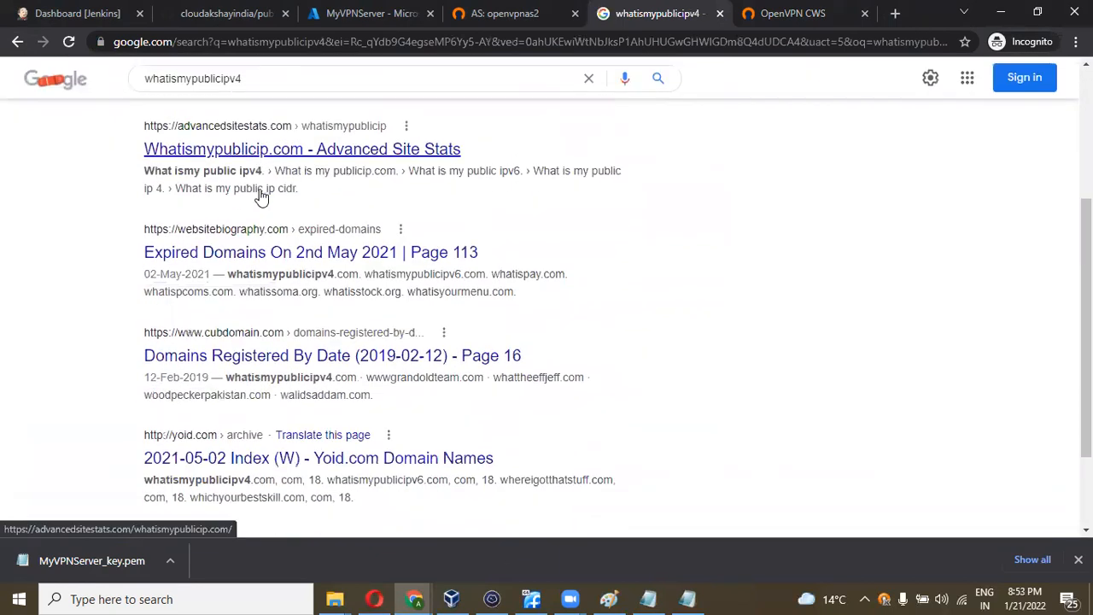
scroll(261, 196, down, 1)
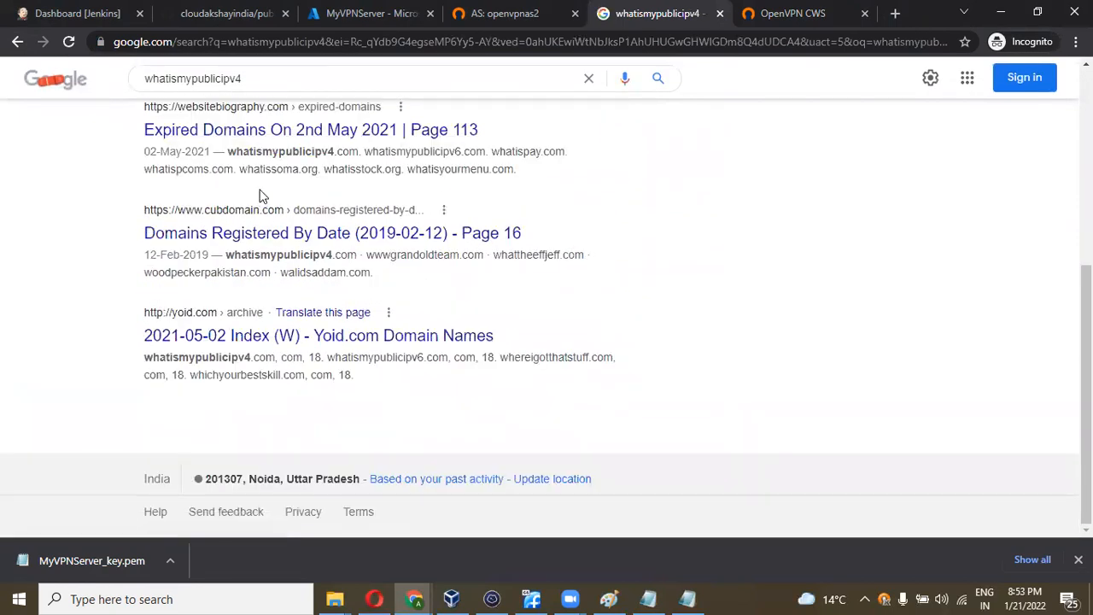
scroll(262, 197, up, 4)
click(267, 215)
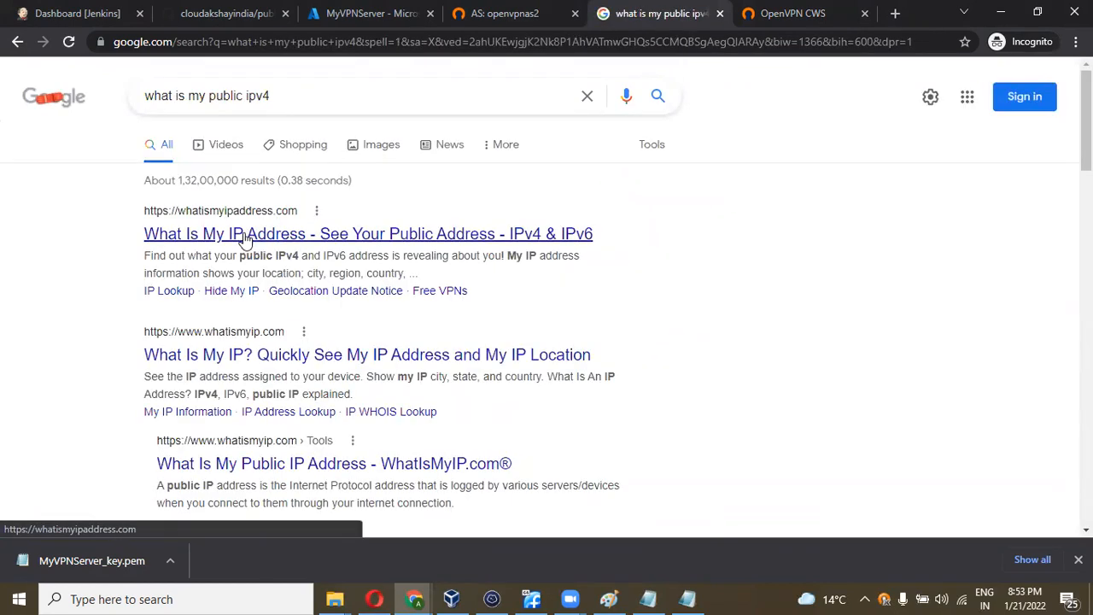
click(229, 351)
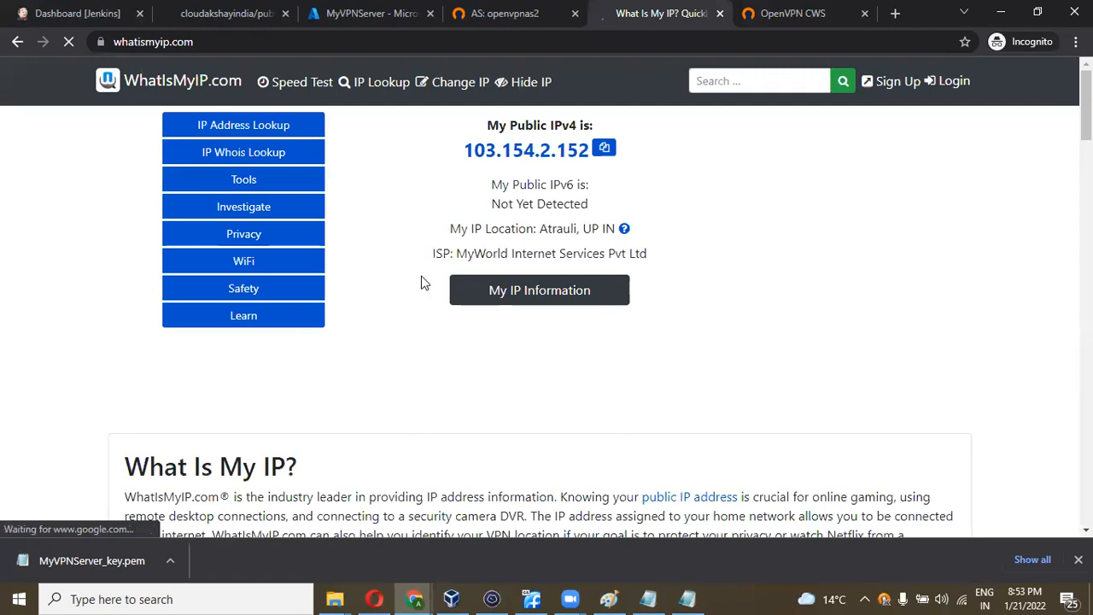
drag(603, 232, 471, 151)
click(514, 226)
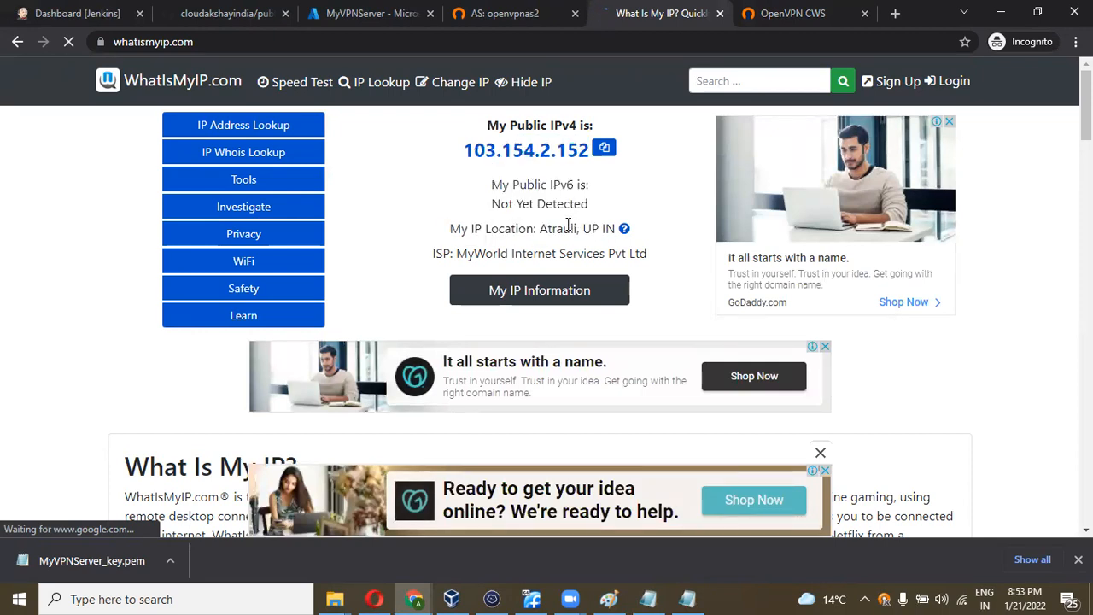
click(775, 12)
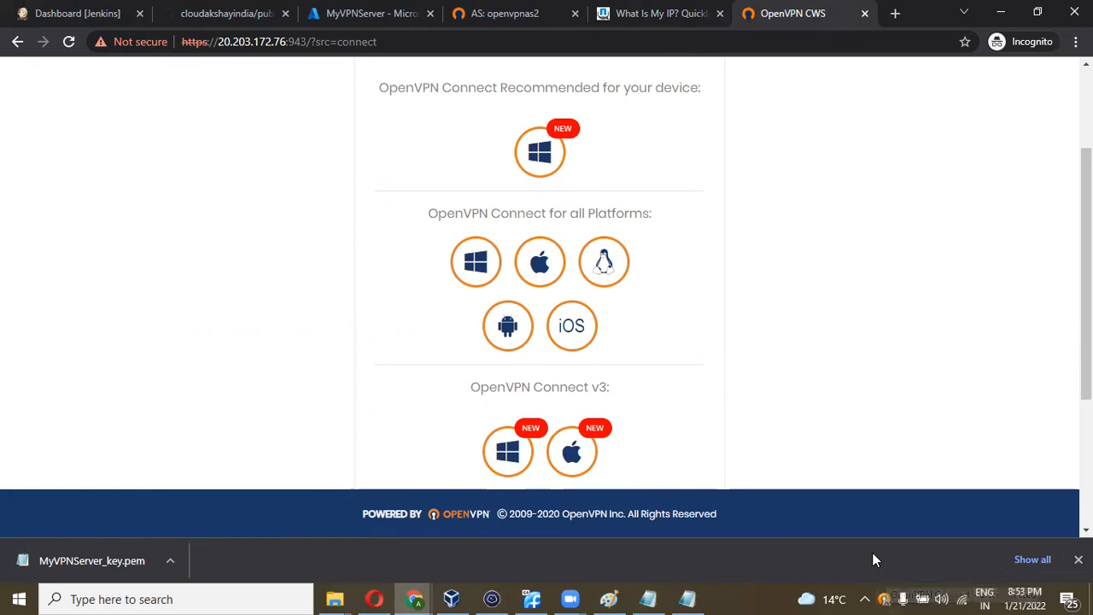
- Try OpenVPN Connect's connect-by-hostname option from the tray menu, then dismiss it
right_click(885, 598)
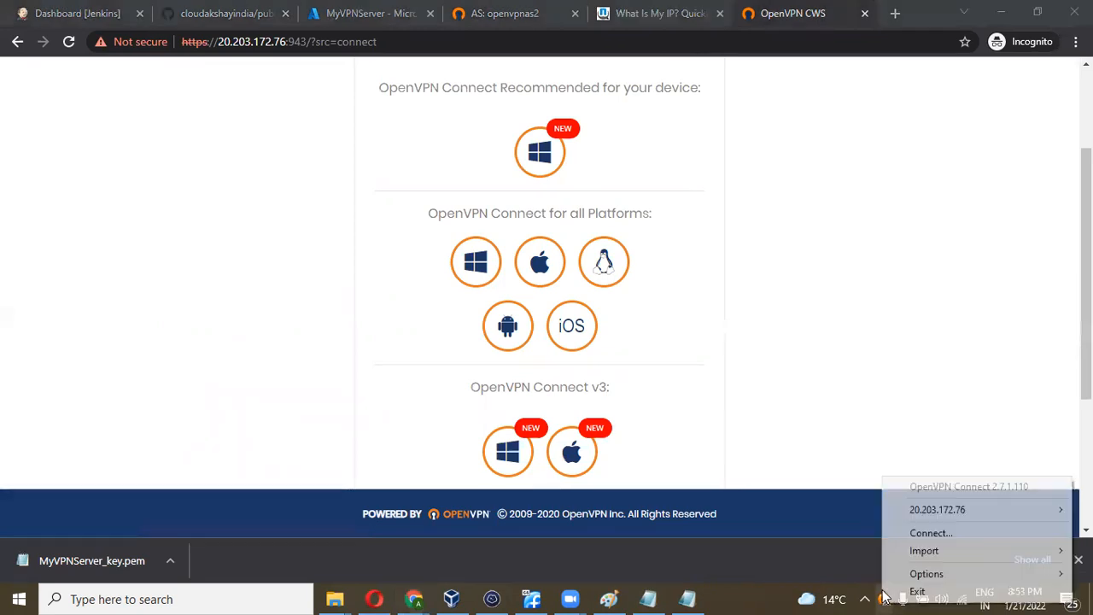
click(919, 533)
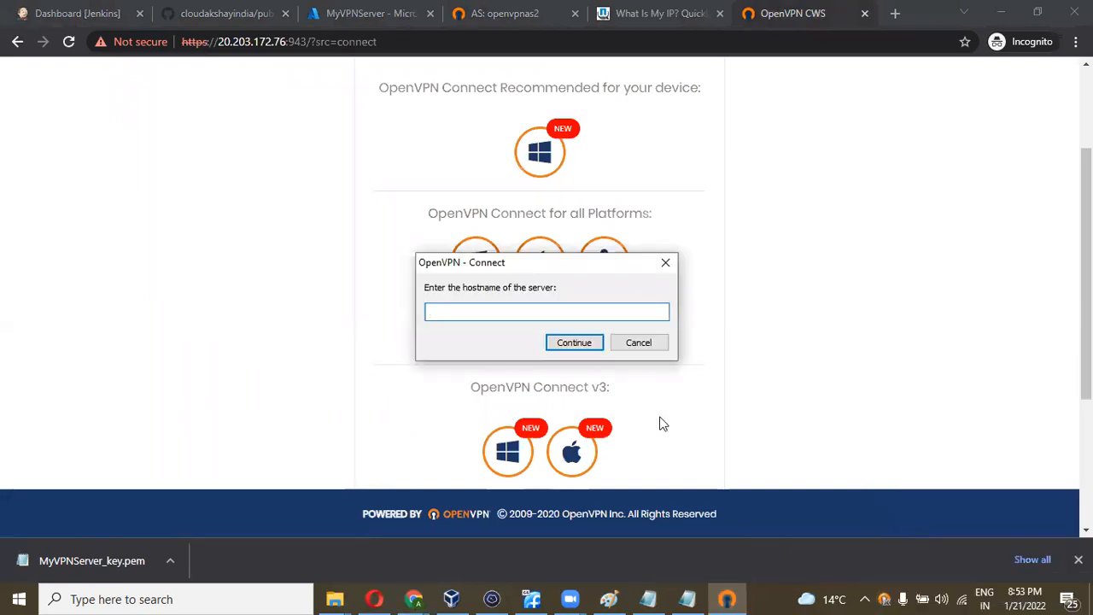
drag(489, 258, 471, 403)
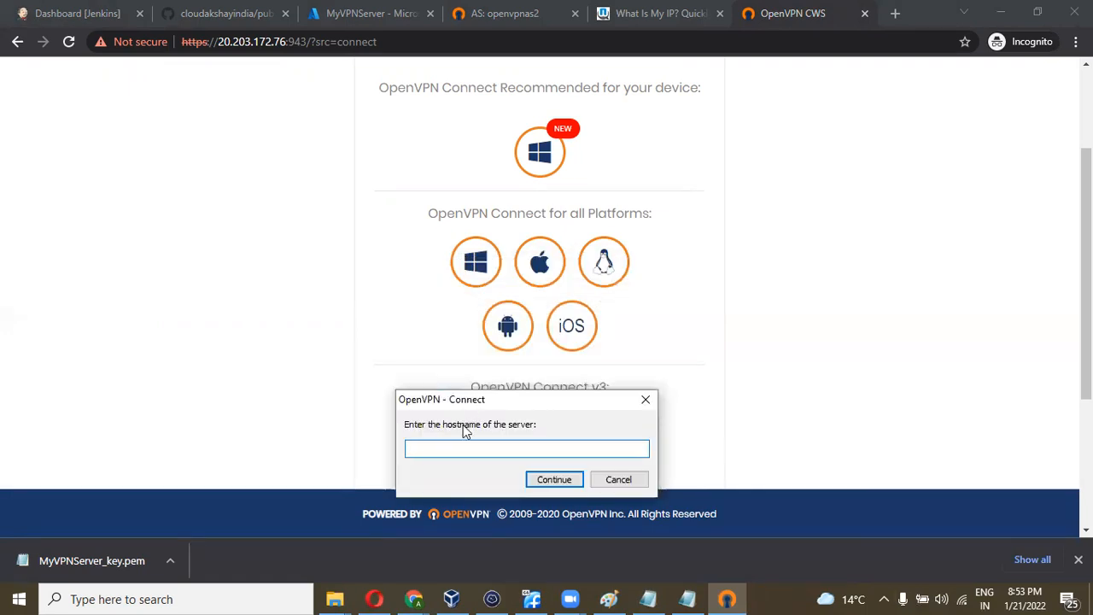
click(617, 480)
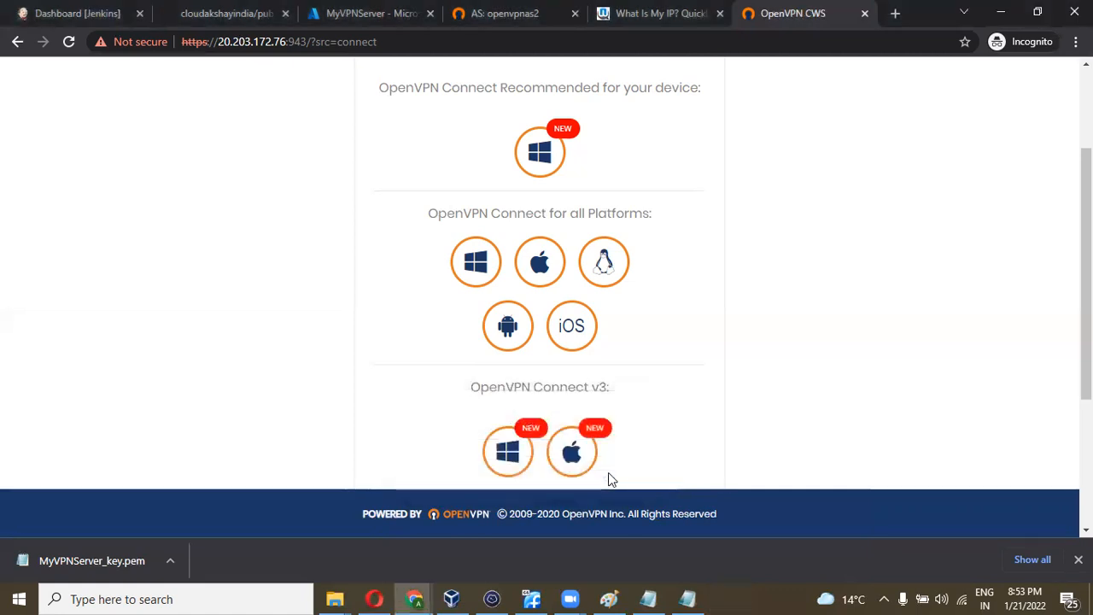
- Connect to the 20.203.172.76 profile with the VPN user's username and password
click(885, 599)
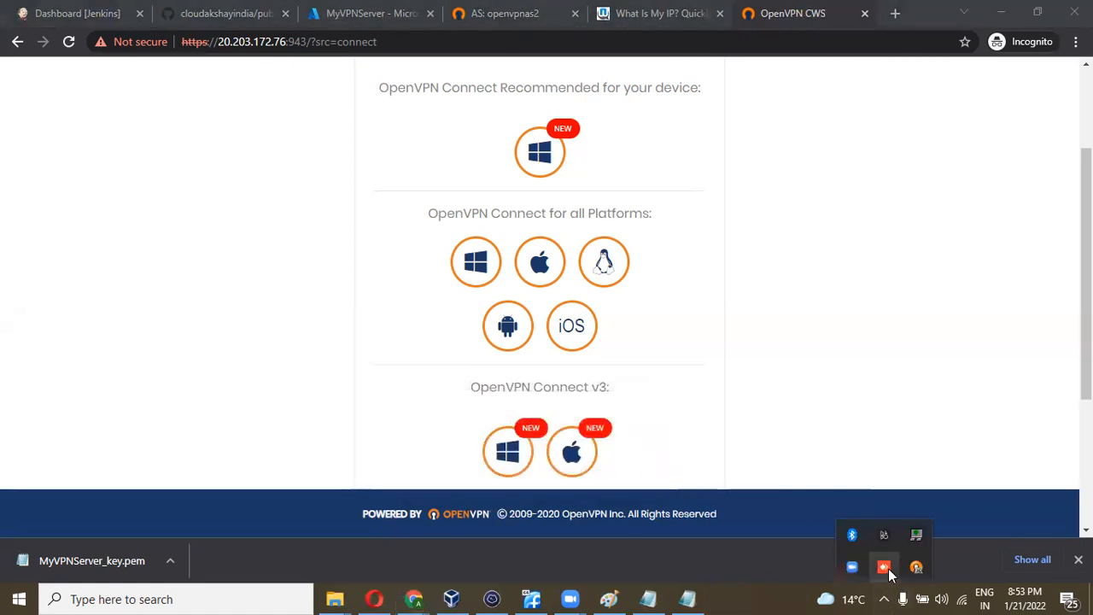
right_click(915, 566)
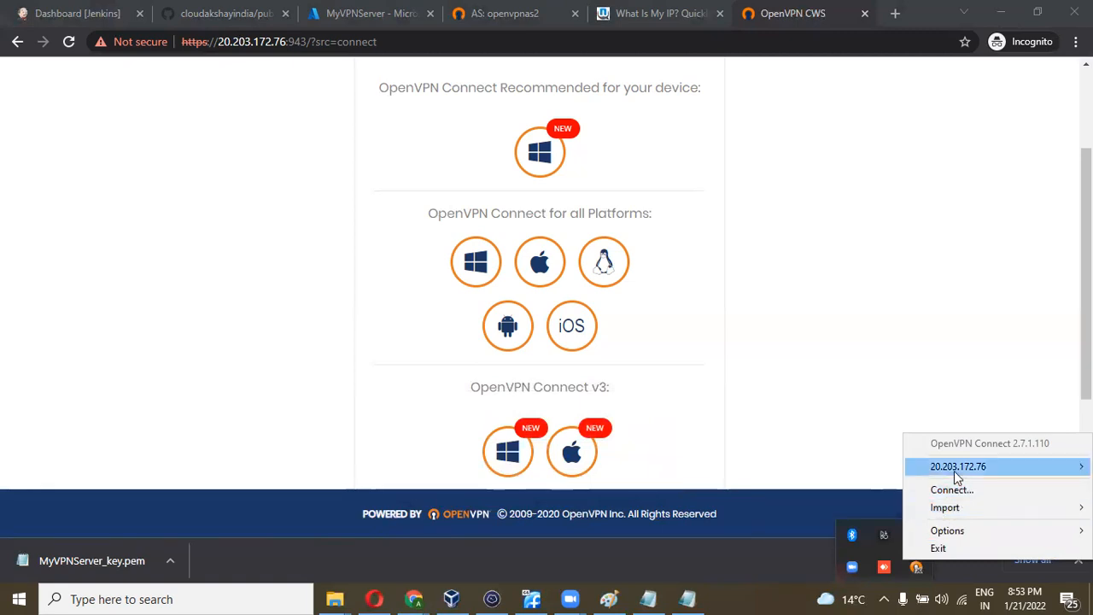
mouse_move(954, 471)
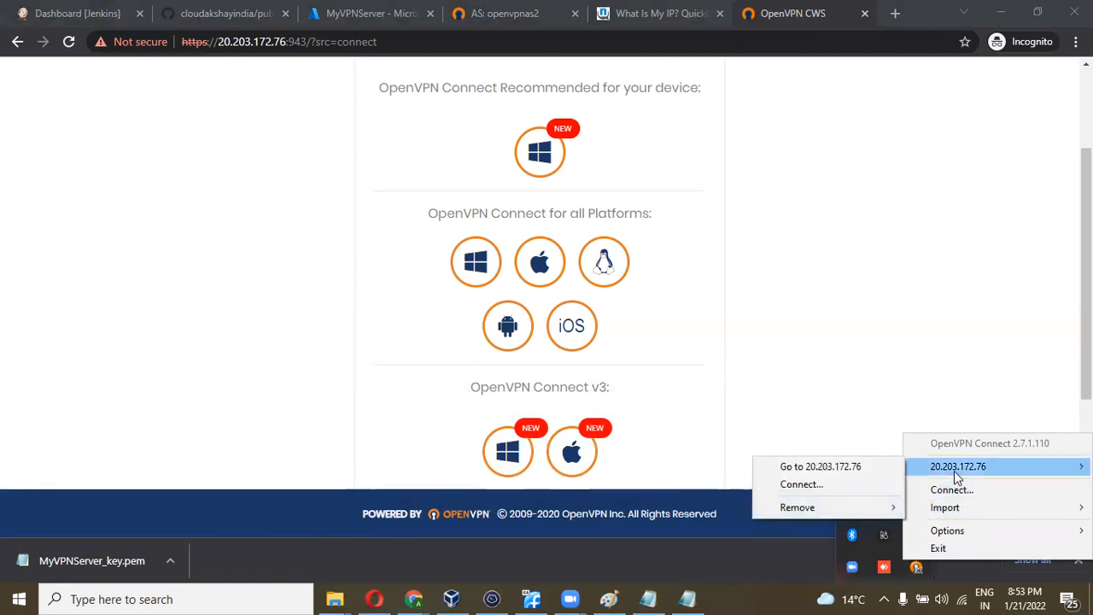
click(804, 484)
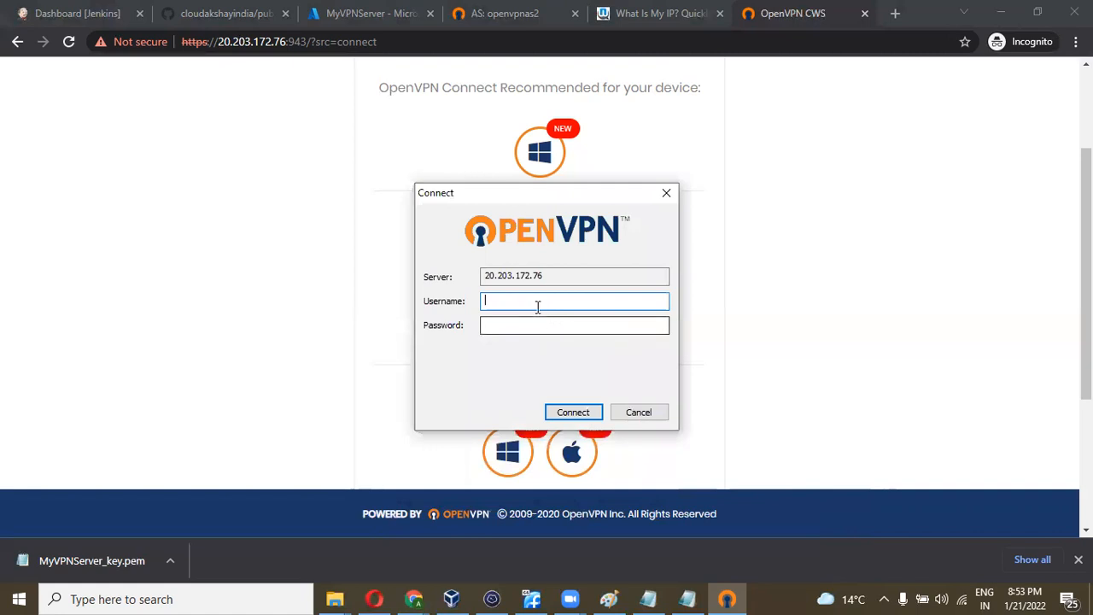
text(sandeep)
key(Tab)
text(**************)
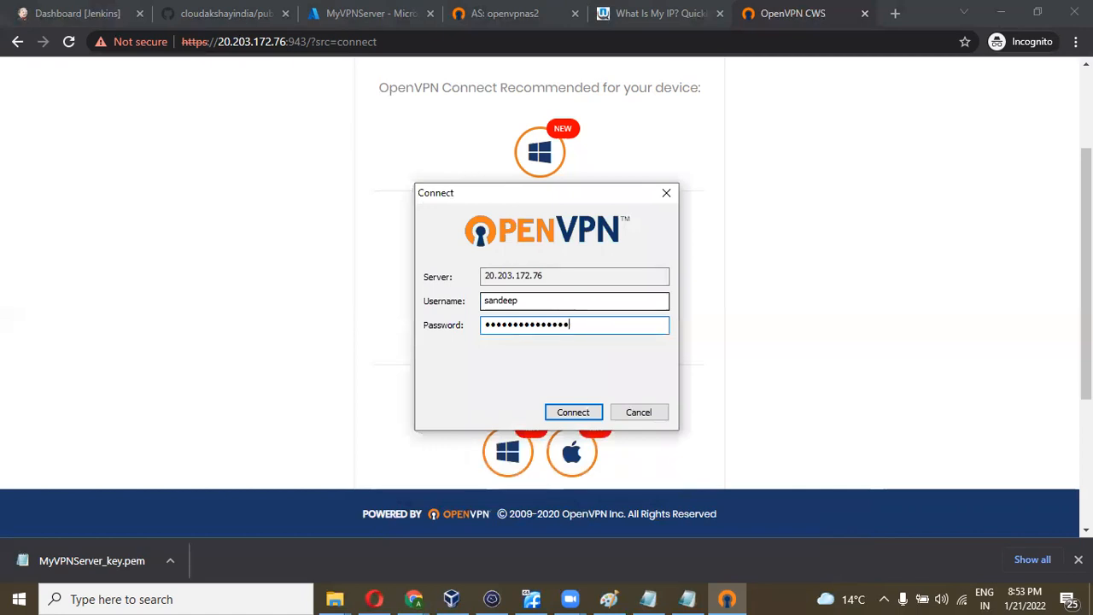
click(564, 413)
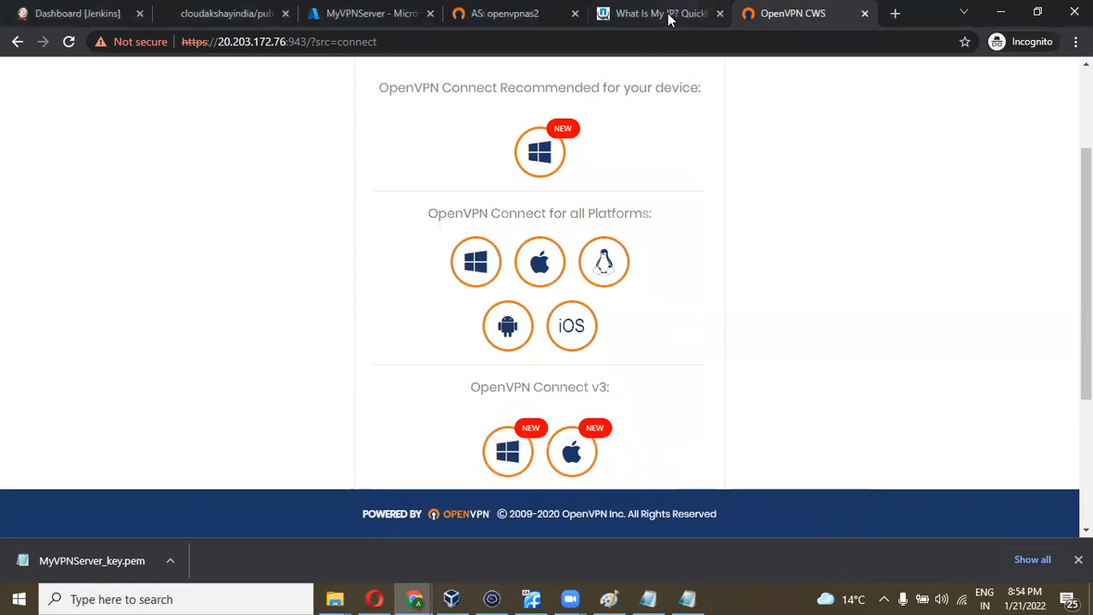
click(672, 18)
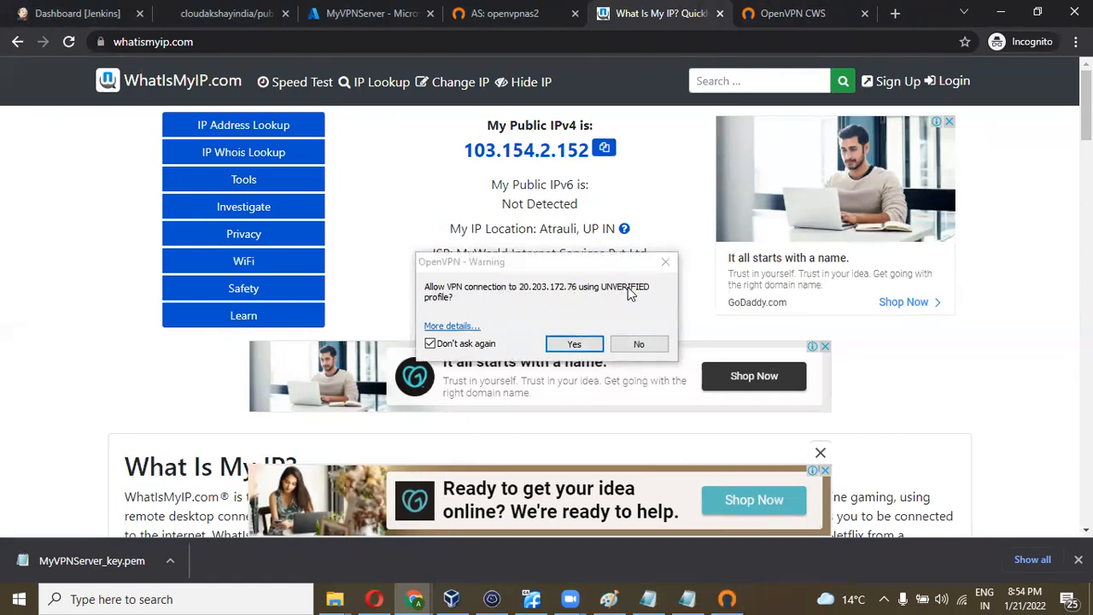
- Accept the unverified profile and check the OpenVPN tray icon's connection status
click(566, 342)
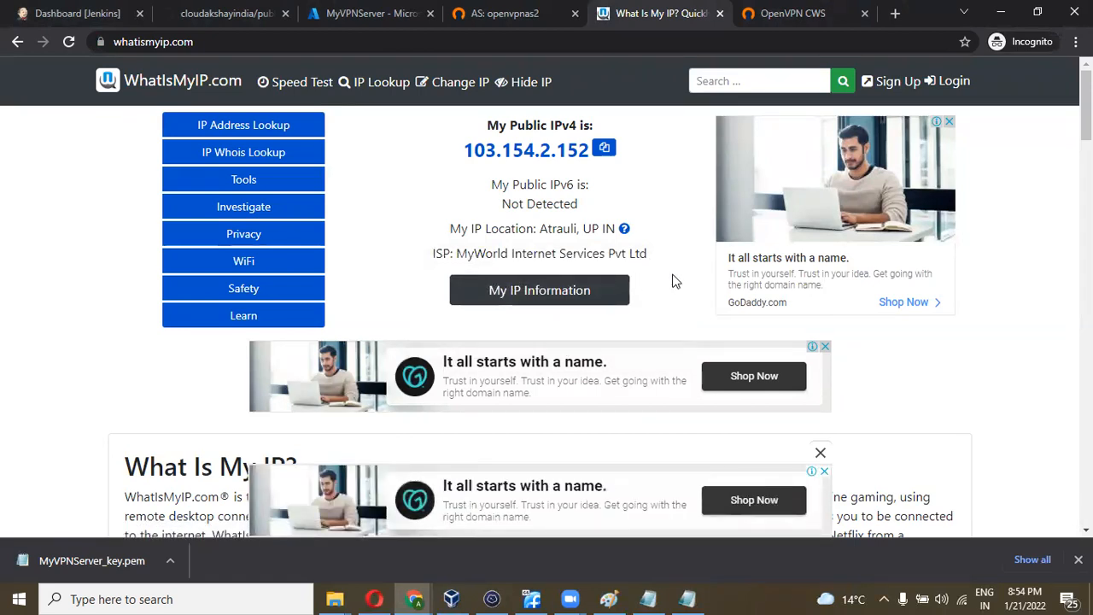
click(884, 599)
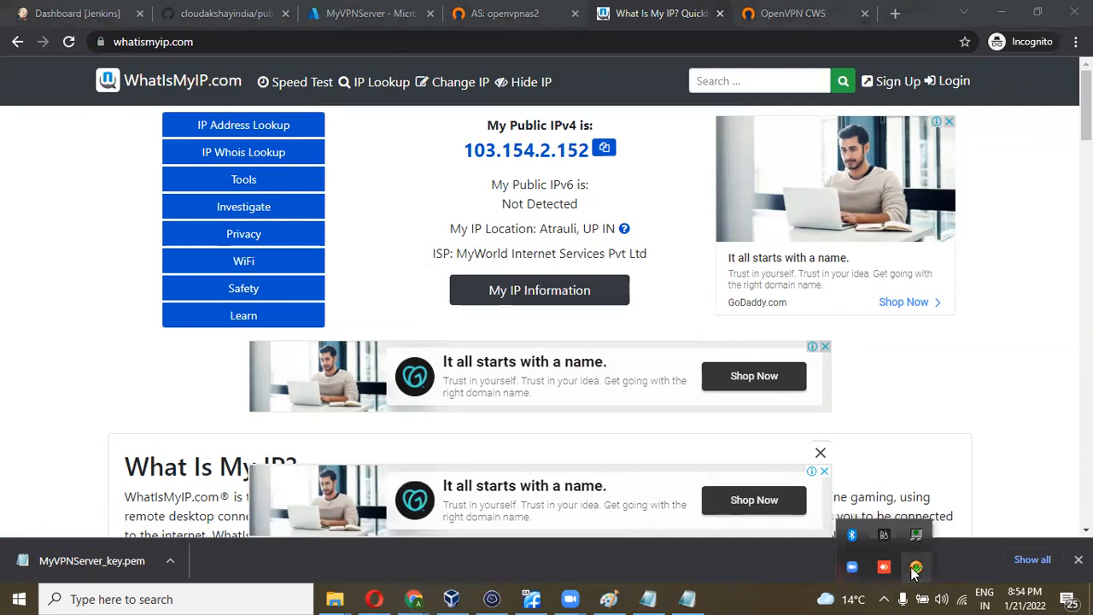
mouse_move(917, 571)
drag(918, 570, 851, 567)
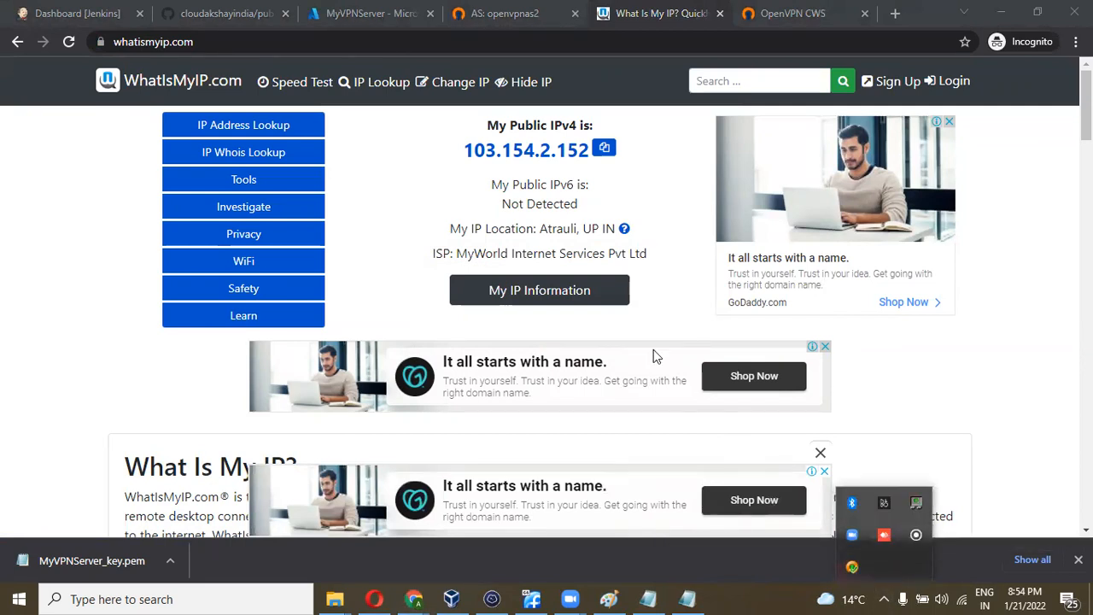
- Reload WhatIsMyIP.com and highlight location Zurich, ZH CH and ISP Microsoft Corporation
click(69, 44)
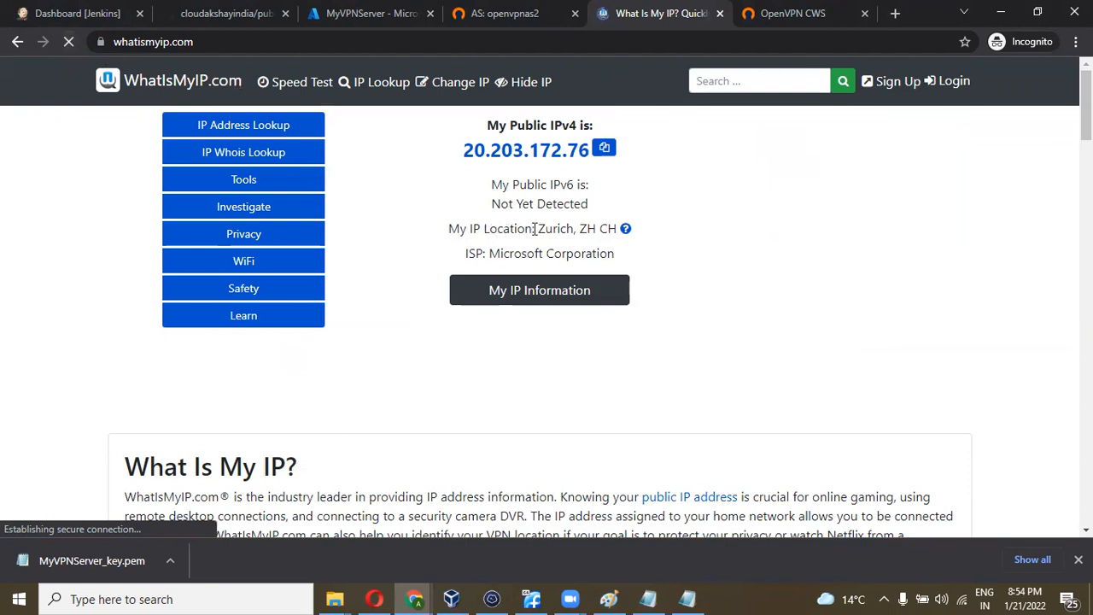
drag(539, 229, 616, 227)
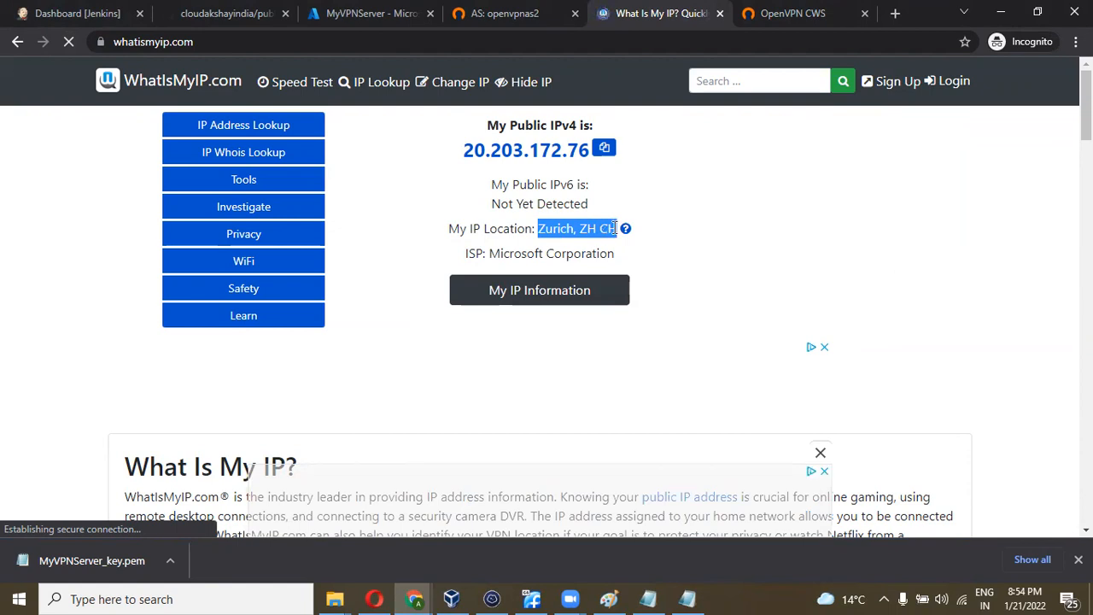
drag(465, 253, 618, 263)
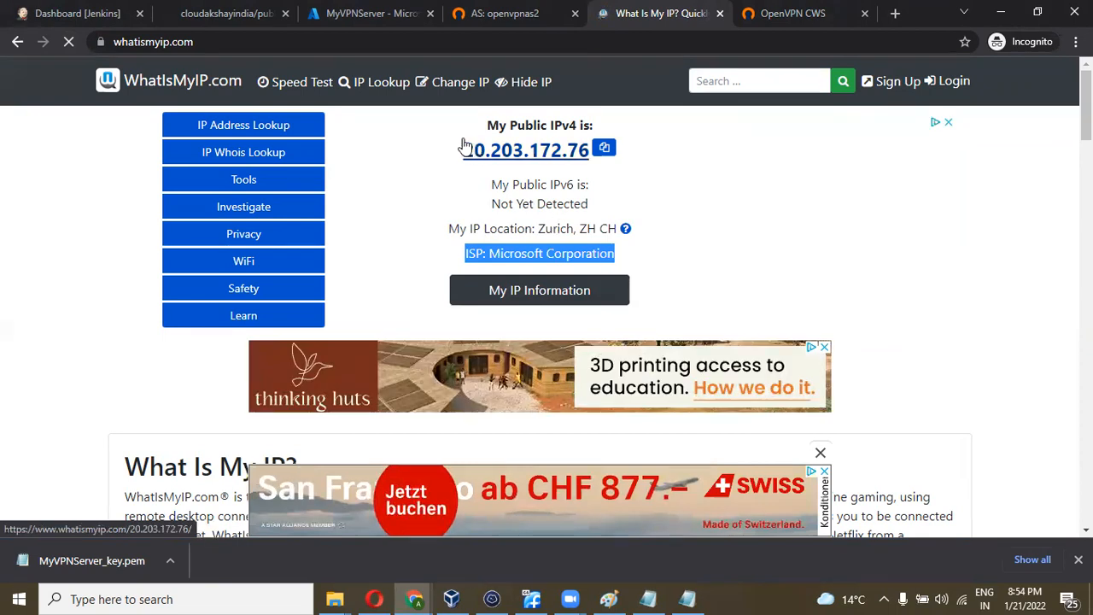
drag(538, 229, 616, 226)
key(ctrl+c)
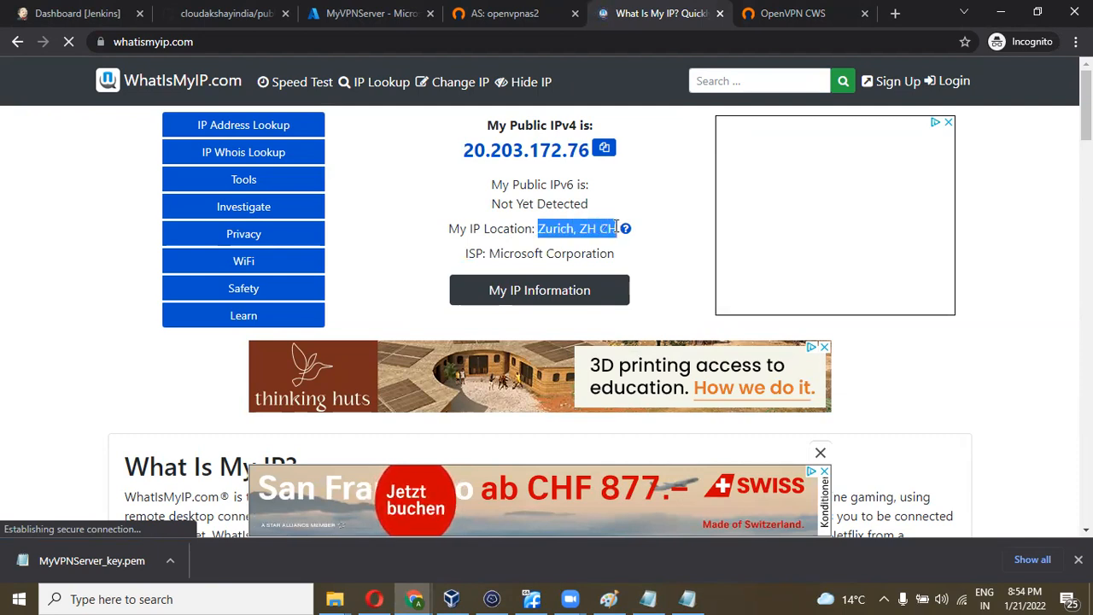
click(895, 14)
- Search Google for 'Zurich, ZH CH', accept cookies, and highlight Switzerland in the footer
key(ctrl+v)
key(Return)
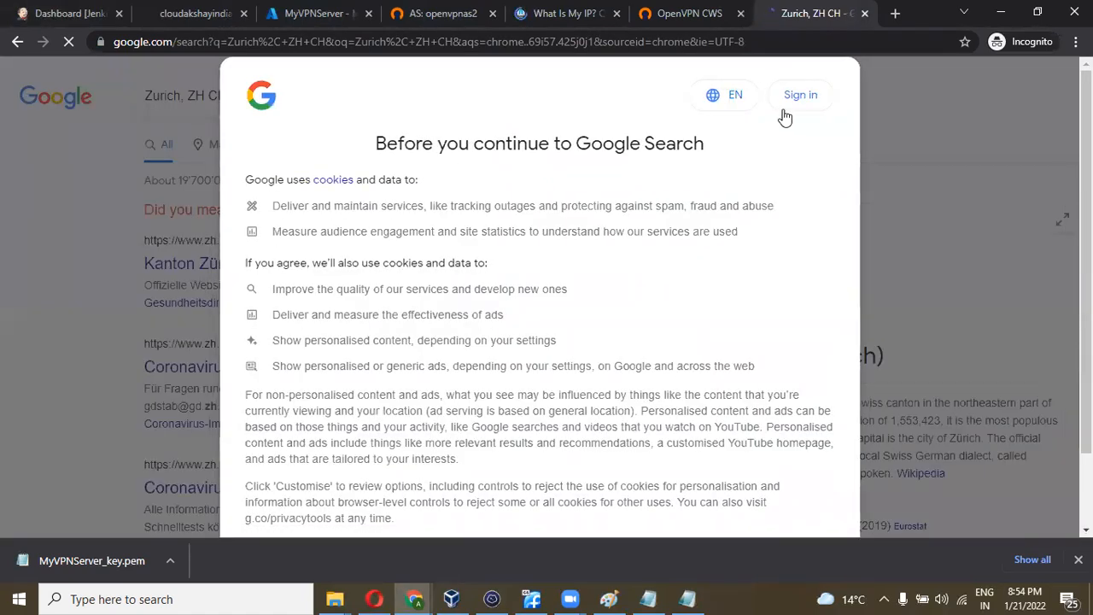
scroll(618, 346, down, 2)
scroll(617, 346, down, 1)
click(800, 510)
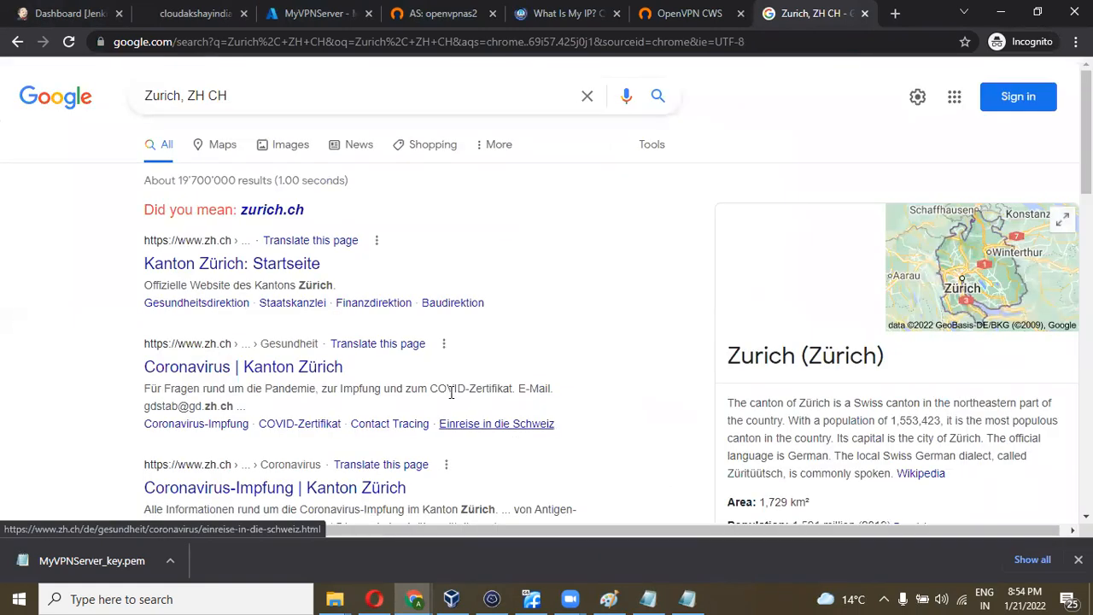
scroll(773, 361, down, 1)
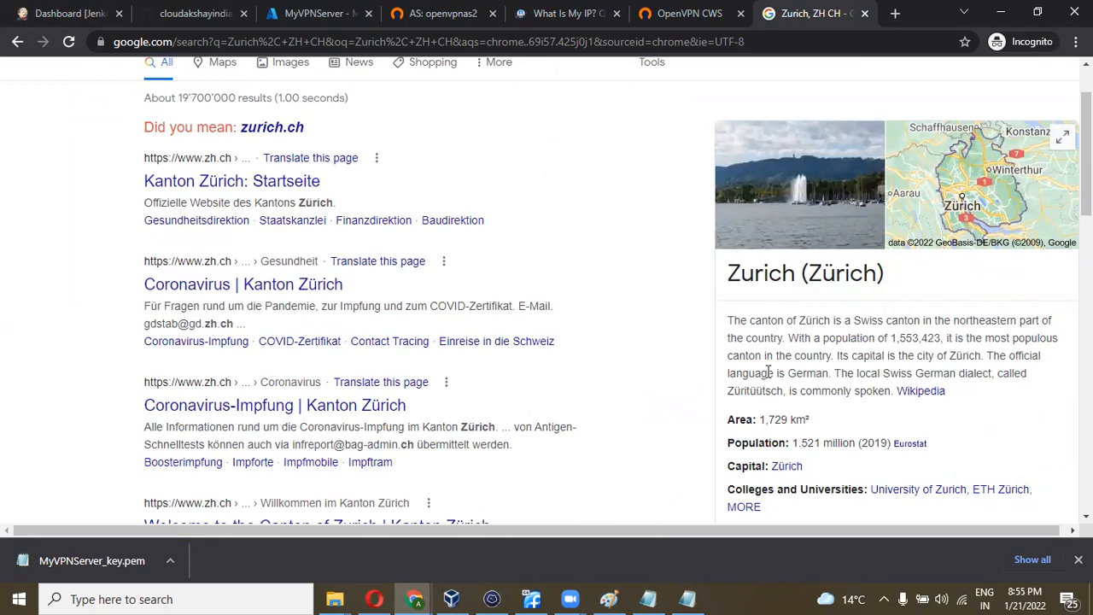
scroll(611, 346, down, 2)
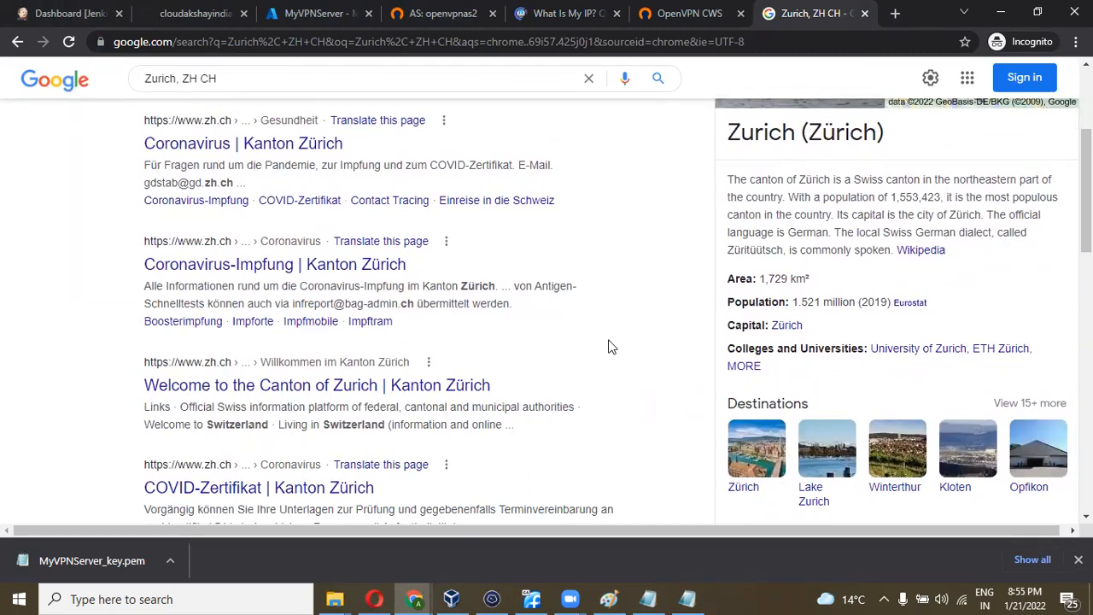
scroll(610, 346, down, 10)
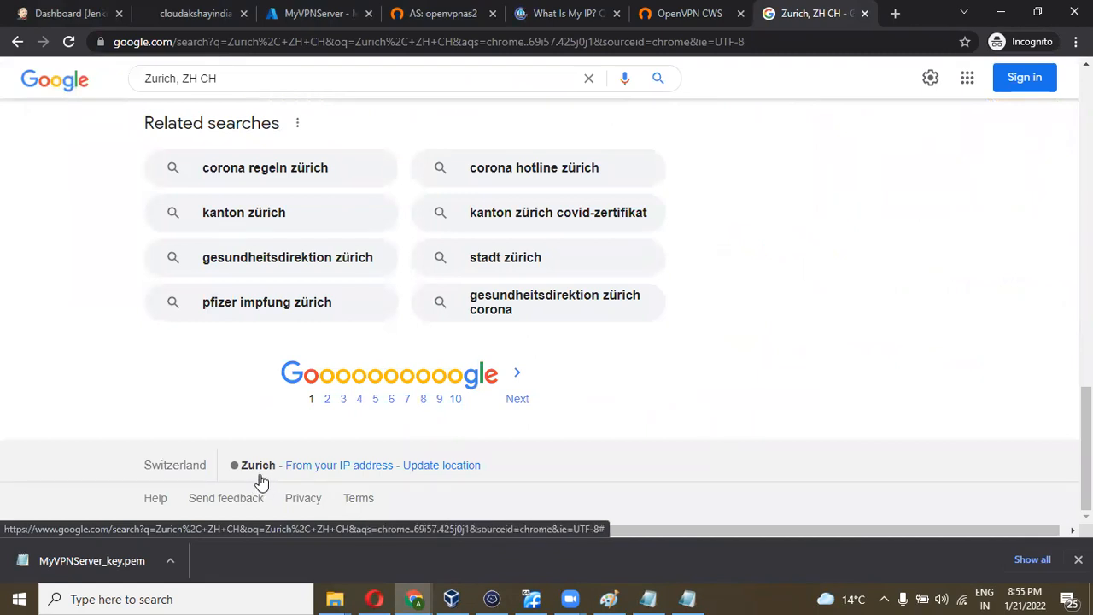
drag(125, 472, 214, 475)
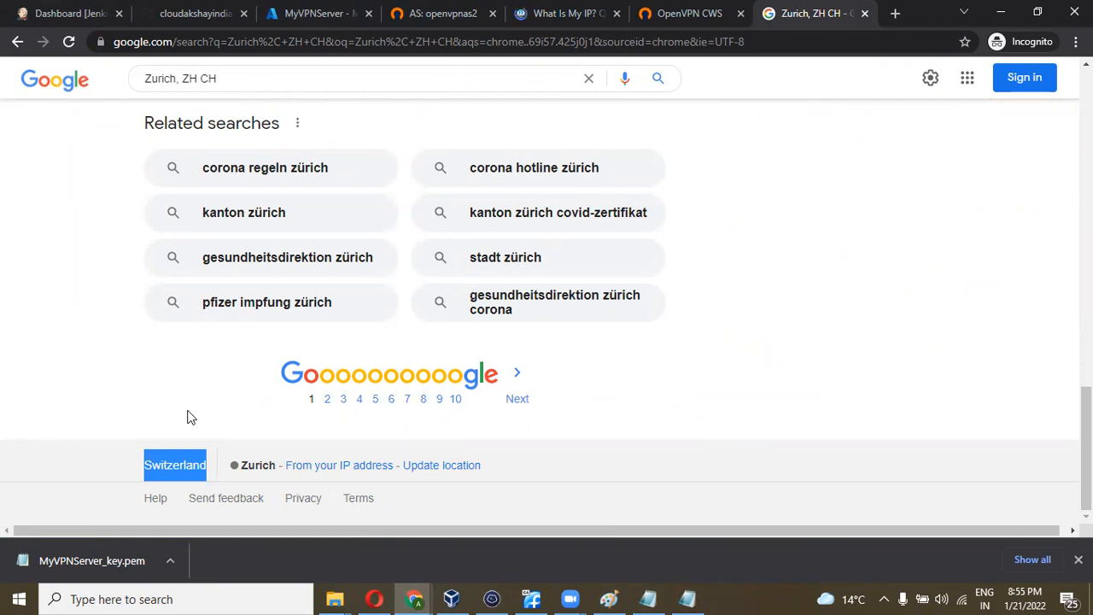
scroll(189, 417, up, 20)
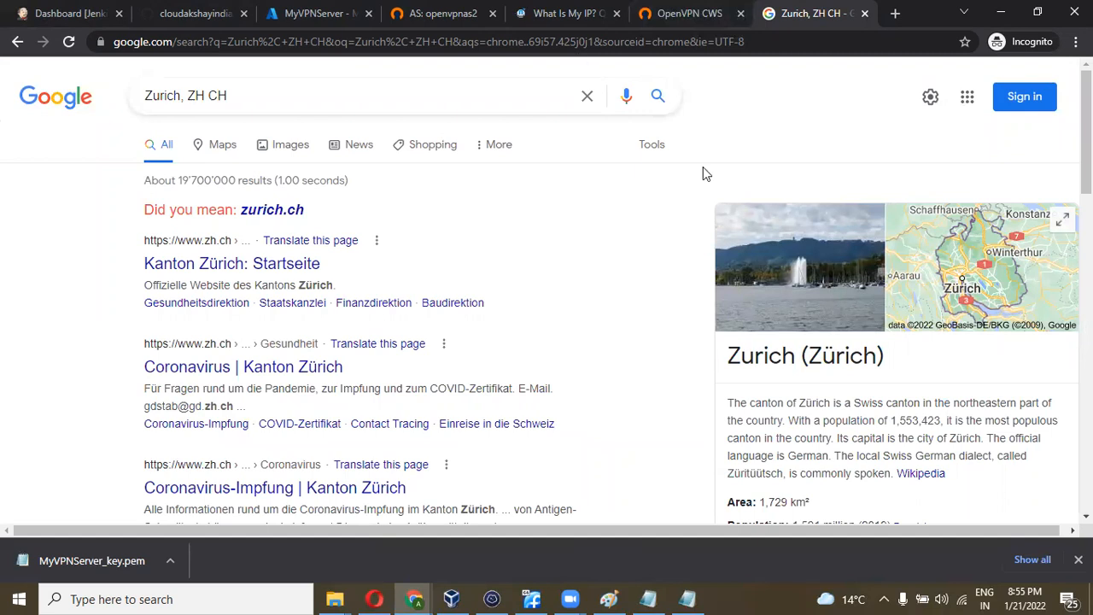
click(879, 593)
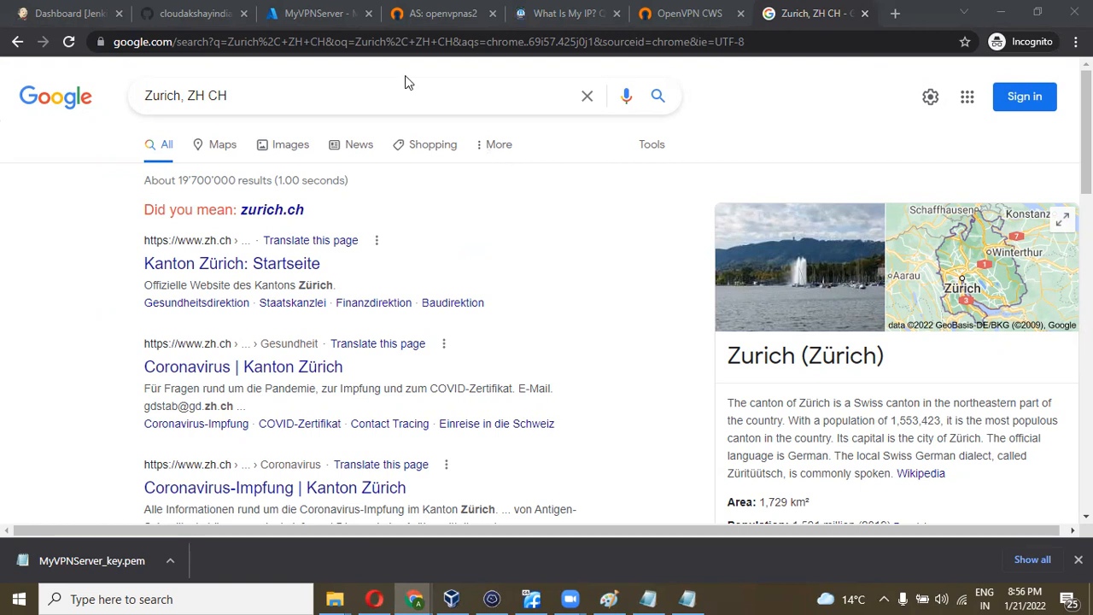
- View MyVPNServer's public IP 20.203.172.76 in Azure, then return to Termius
click(322, 21)
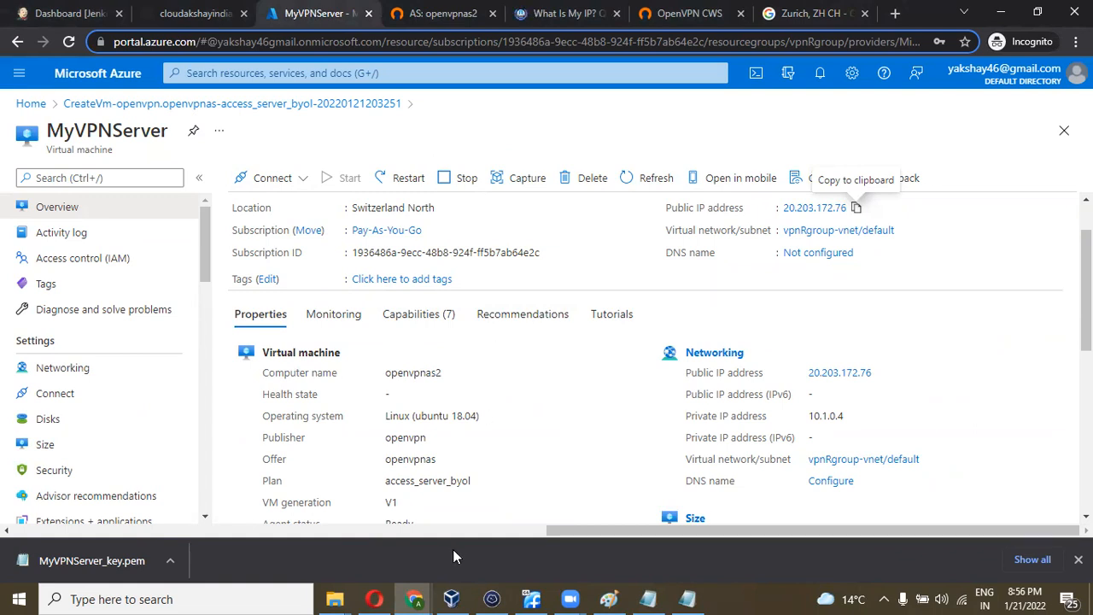
click(490, 599)
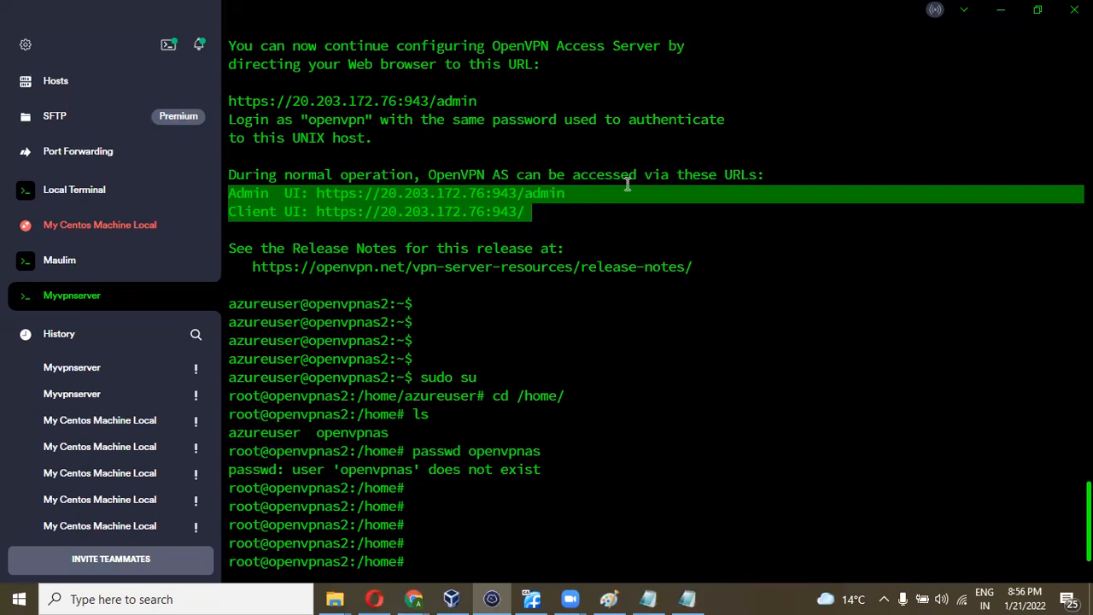
- In Termius, review the 'passwd openvpn' command that changes the openvpn user's password
scroll(628, 184, up, 7)
scroll(628, 184, down, 4)
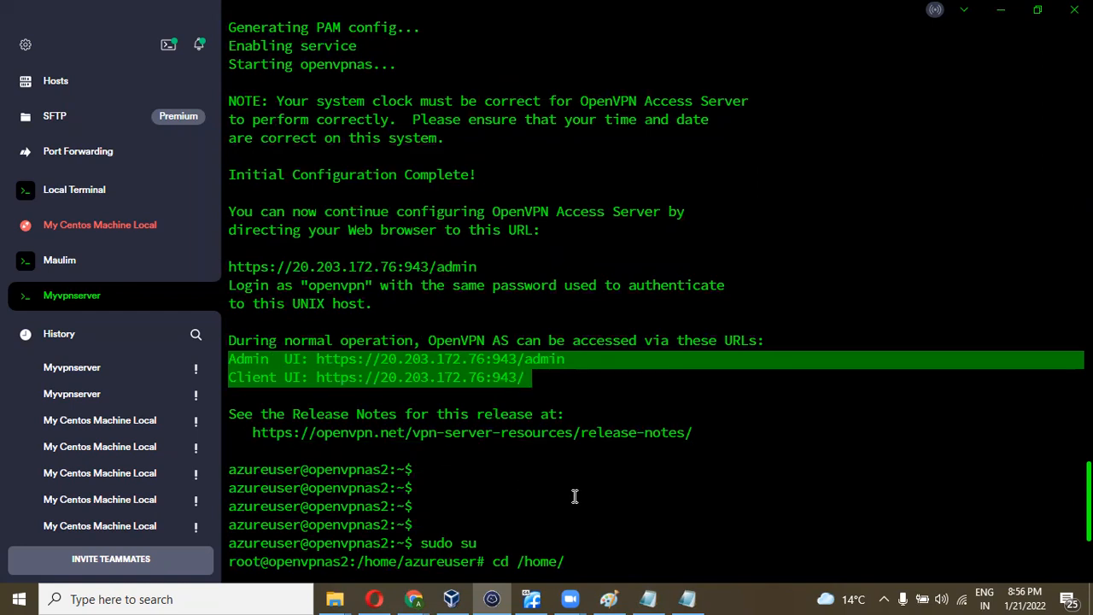
scroll(547, 457, down, 4)
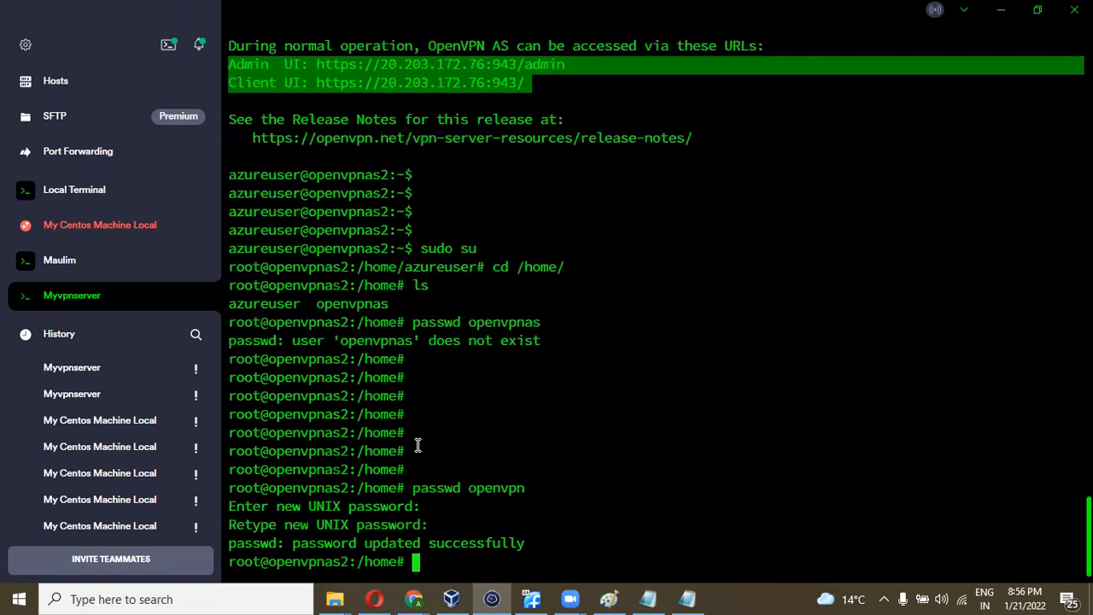
drag(414, 488, 524, 485)
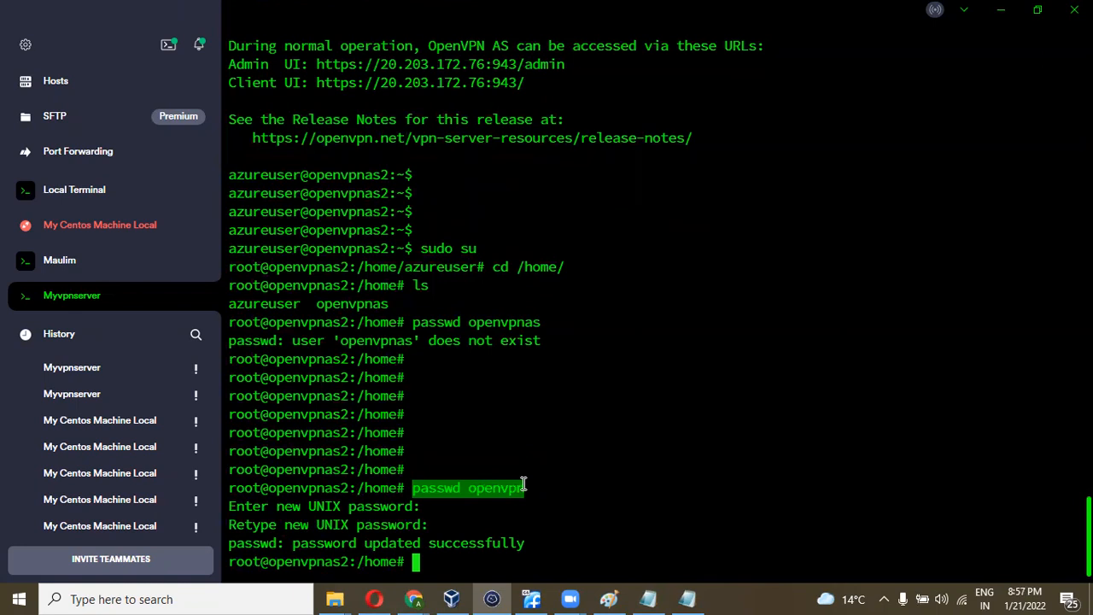
click(523, 485)
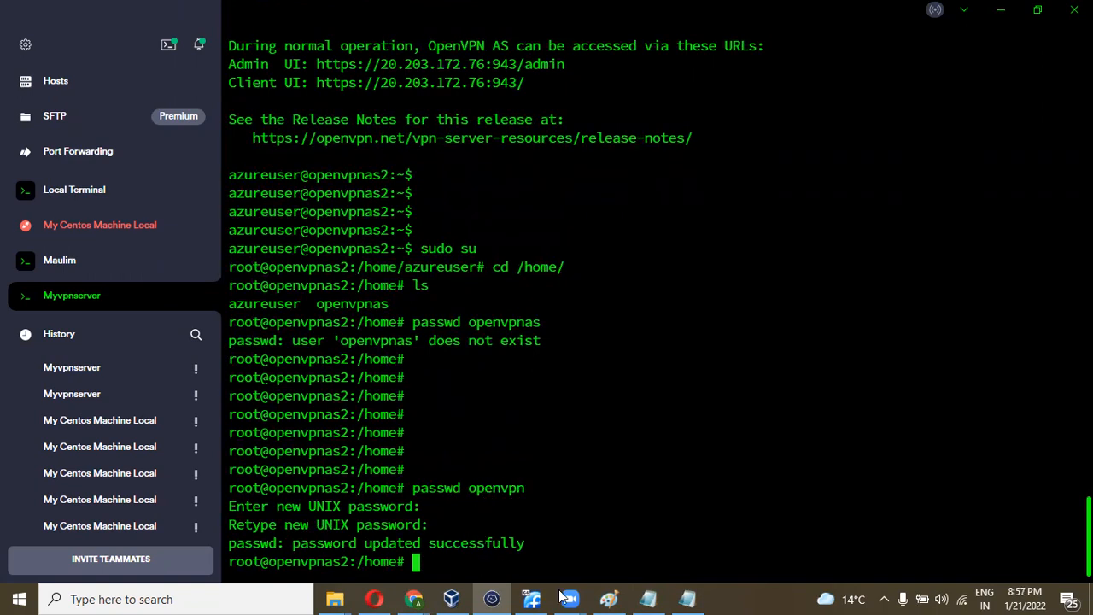
- Close the README note and select the Admin UI URL in the Notepad server notes
click(649, 599)
click(688, 599)
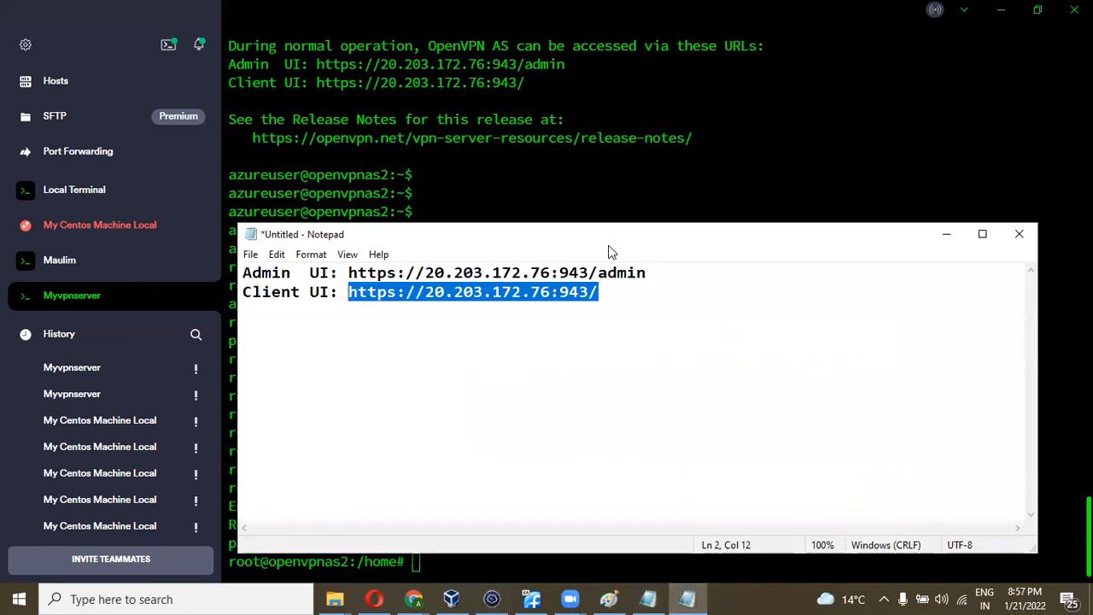
drag(609, 246, 604, 288)
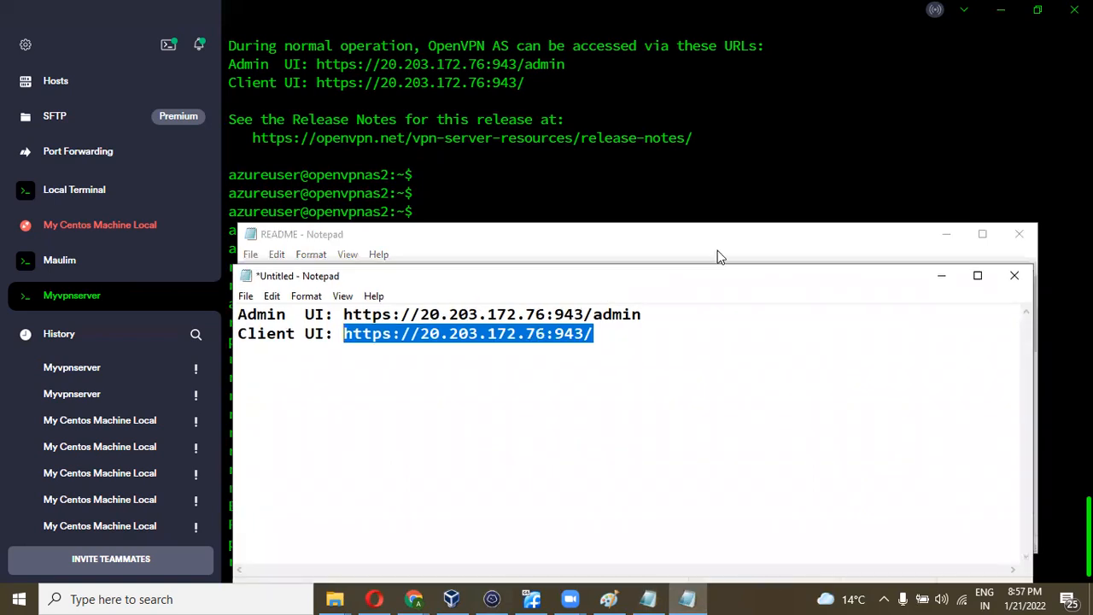
click(1020, 234)
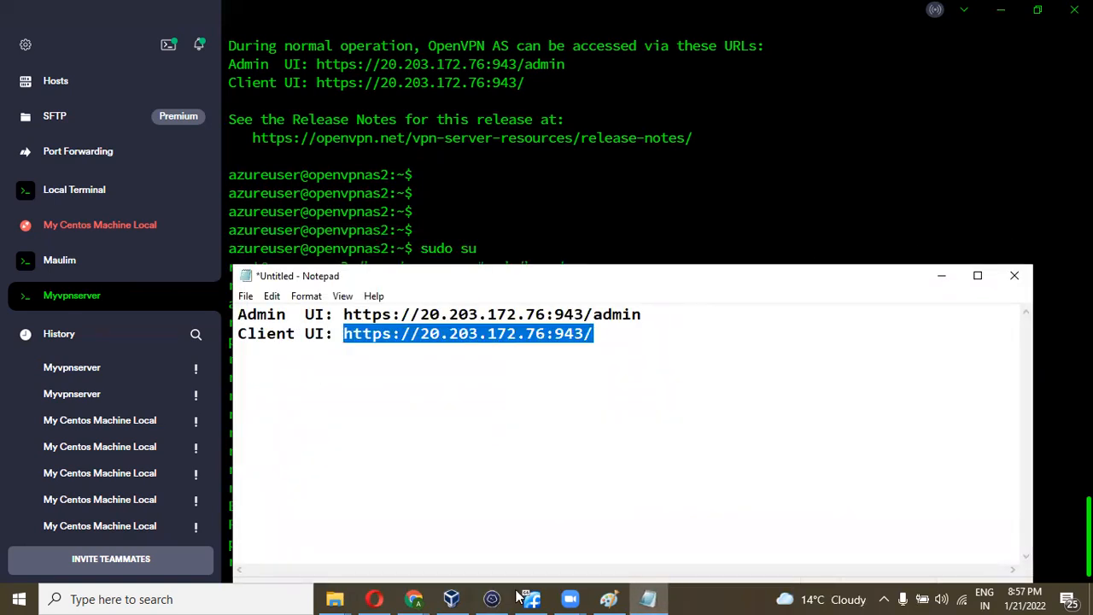
drag(644, 315, 346, 316)
key(ctrl+c)
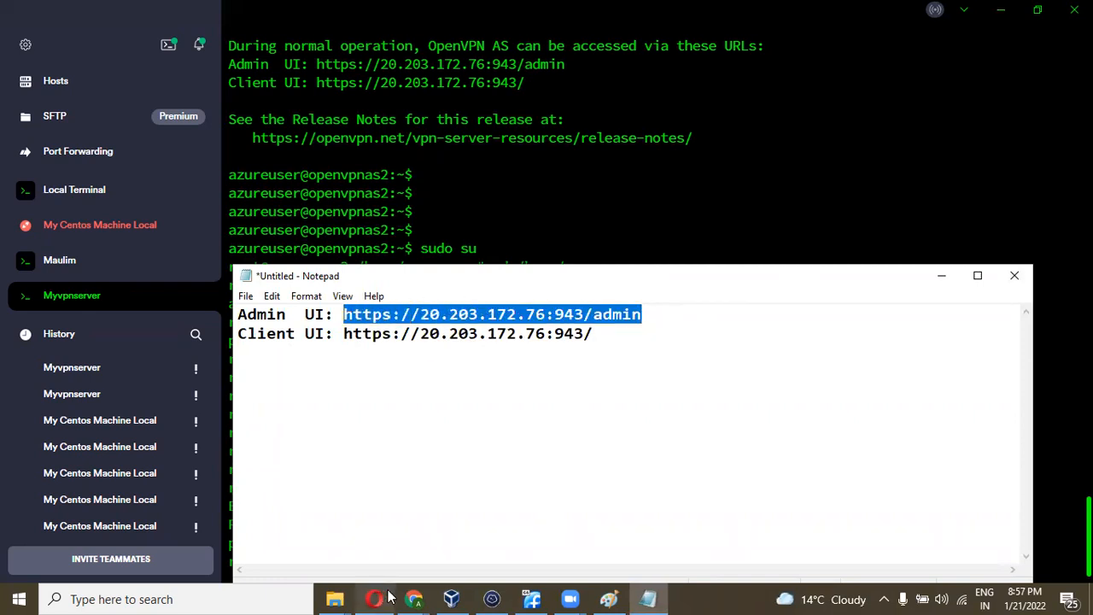
click(413, 598)
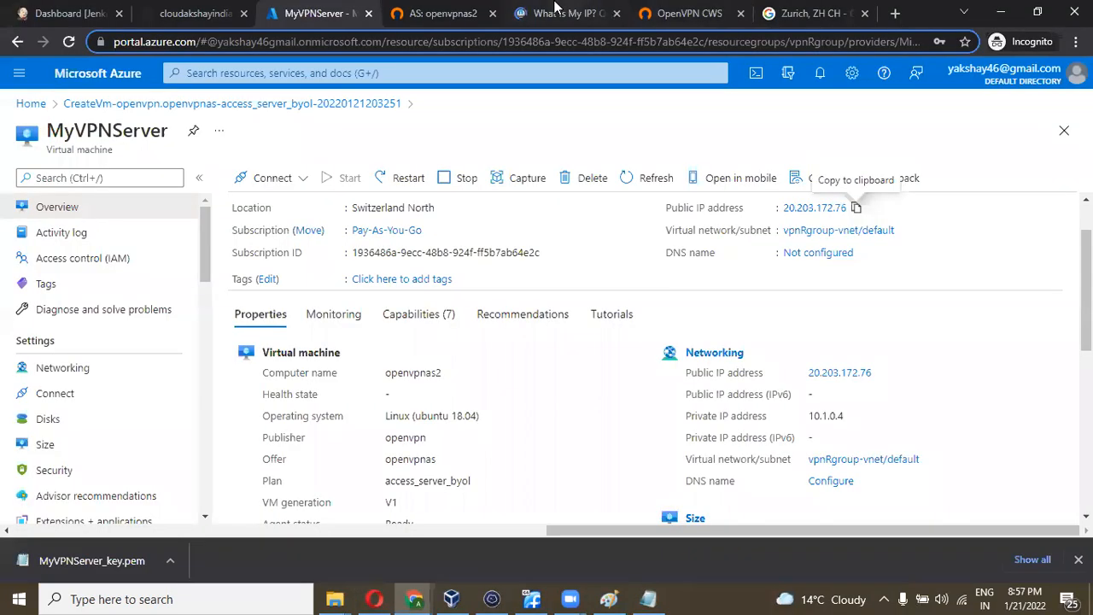
- Load the pasted Admin UI URL in a new Chrome tab
click(427, 14)
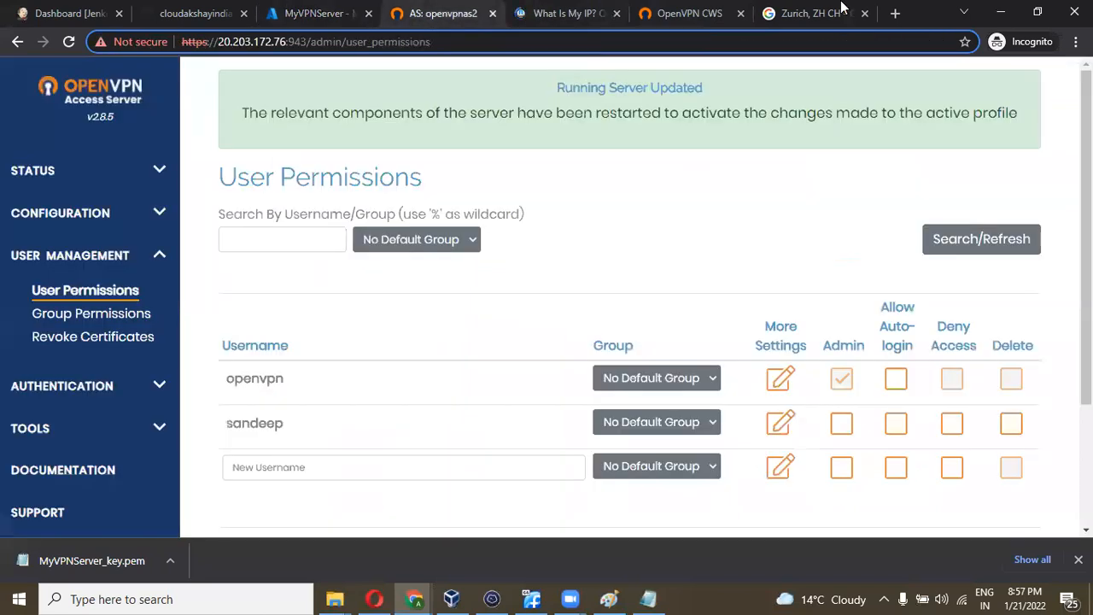
click(895, 14)
key(ctrl+v)
key(Return)
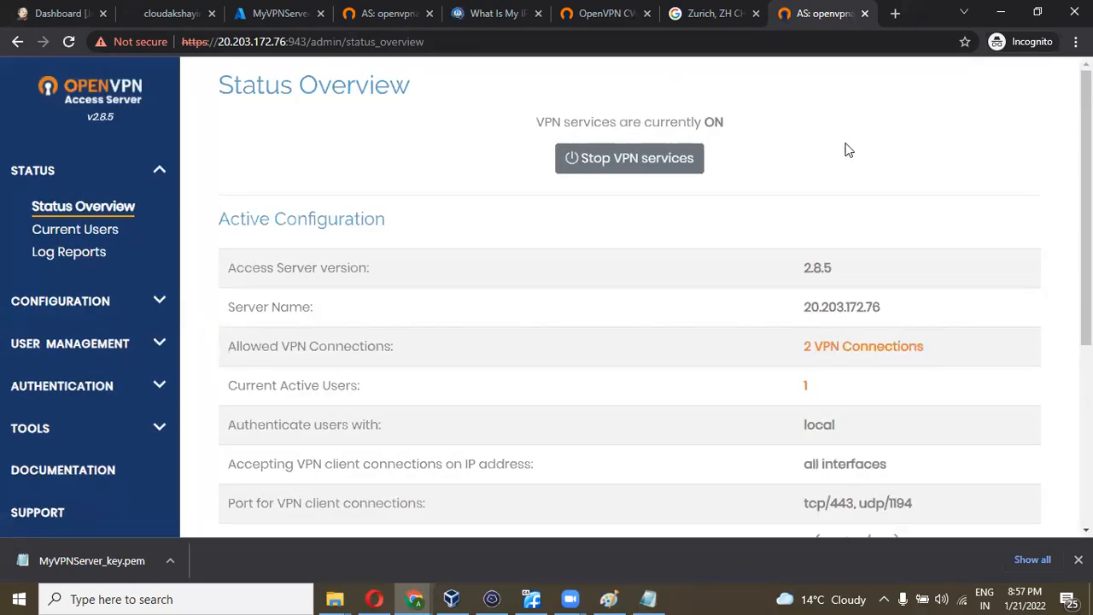
- Check that the Status Overview shows VPN services ON, then log out of the admin UI
scroll(846, 151, down, 3)
scroll(771, 282, up, 1)
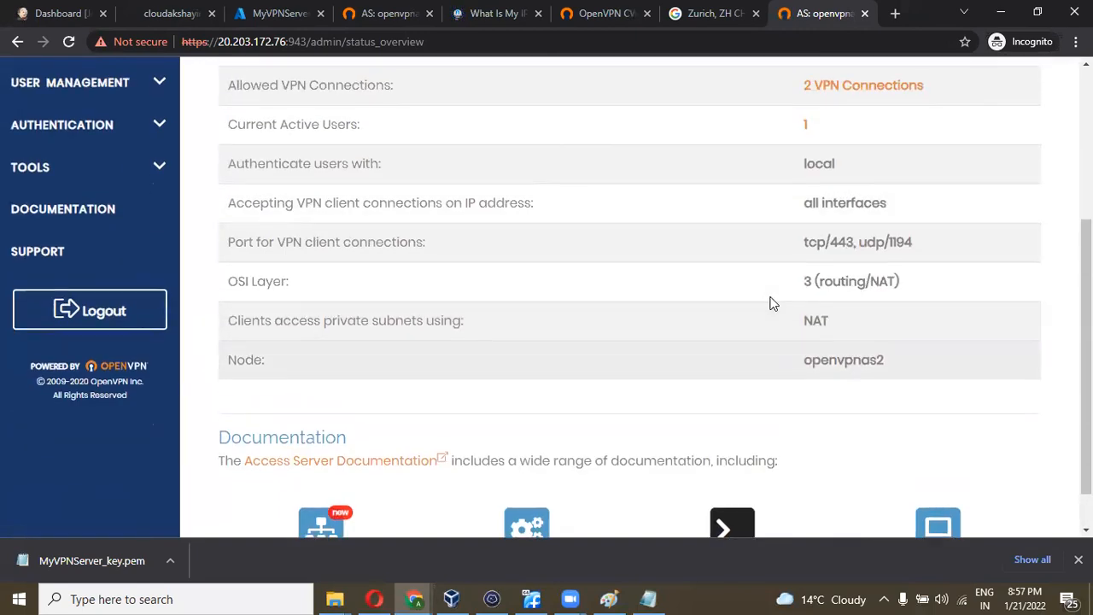
scroll(771, 303, down, 1)
click(135, 281)
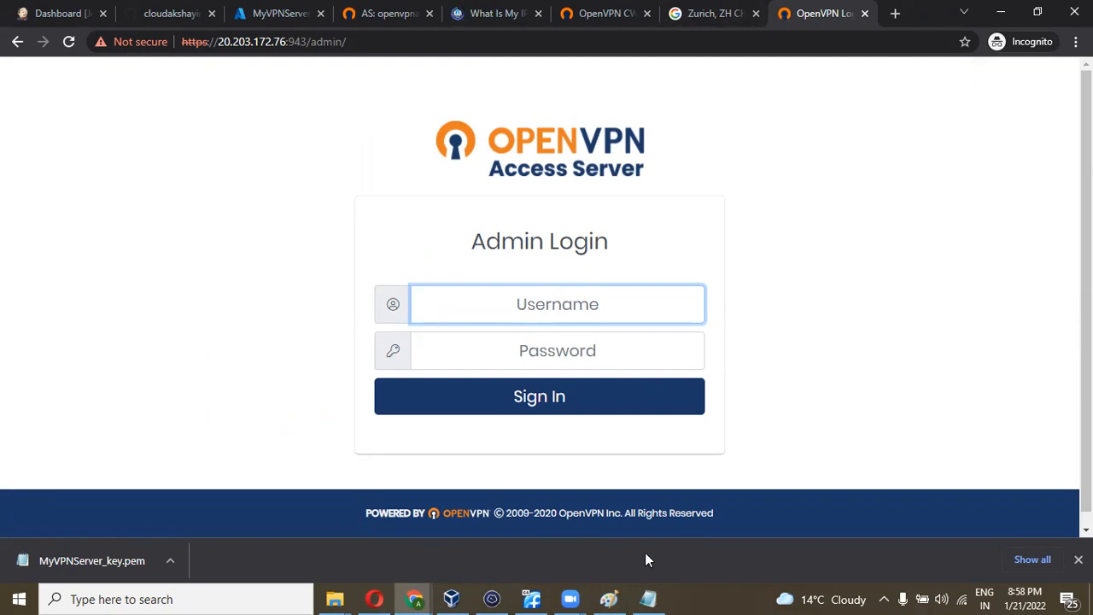
- Select the Client UI URL in Notepad, then sign out of the OpenVPN client portal
key(alt+Tab)
drag(606, 334, 340, 335)
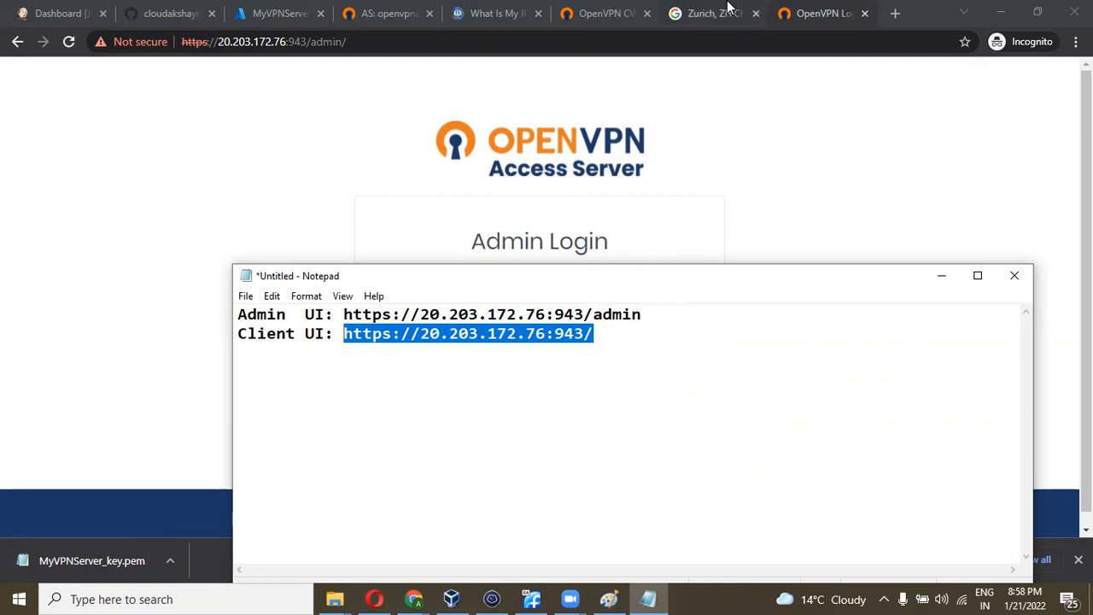
click(602, 13)
scroll(458, 256, down, 3)
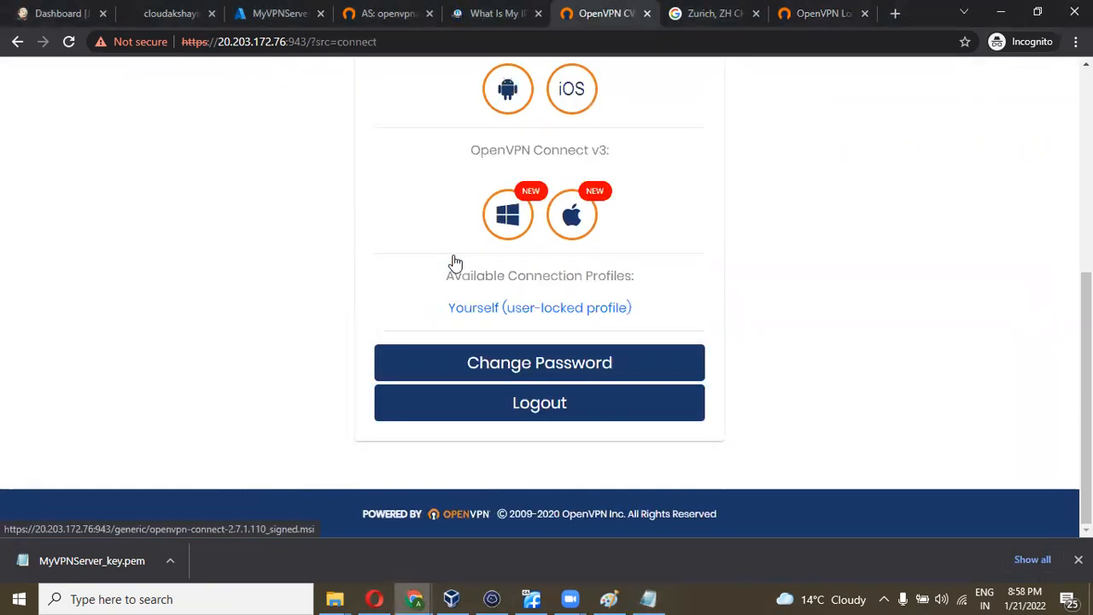
click(484, 405)
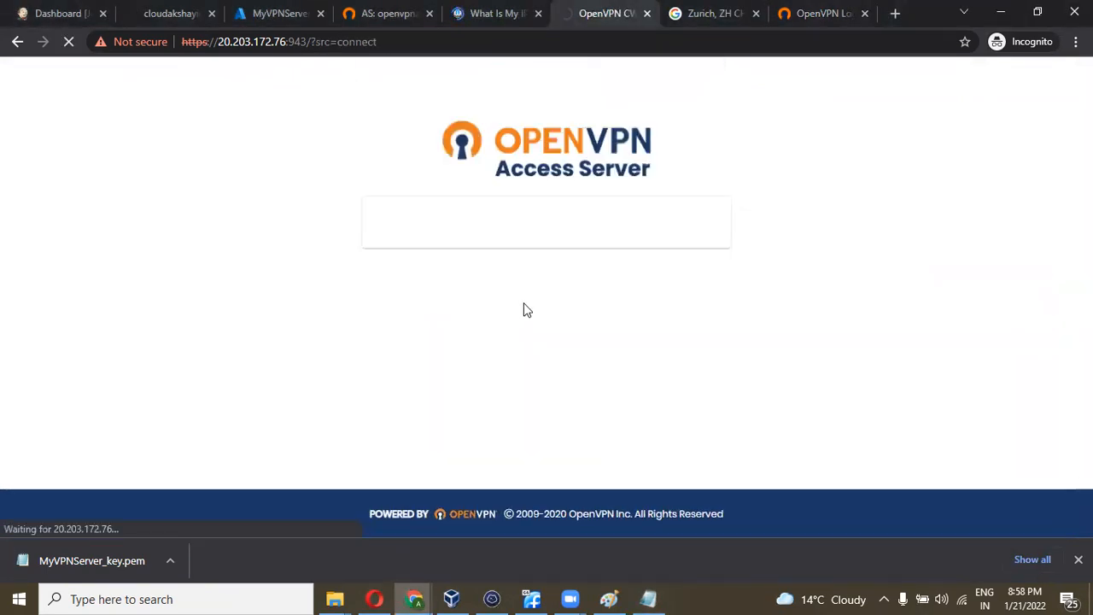
- Load the /admin login address in that tab, then close it
click(401, 42)
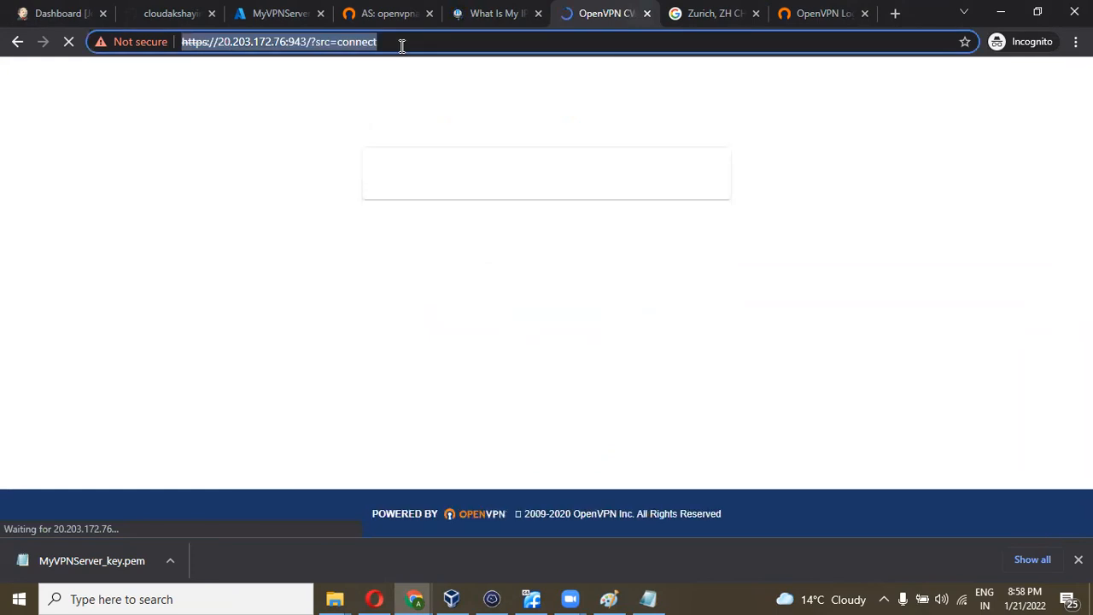
key(ctrl+v)
key(Return)
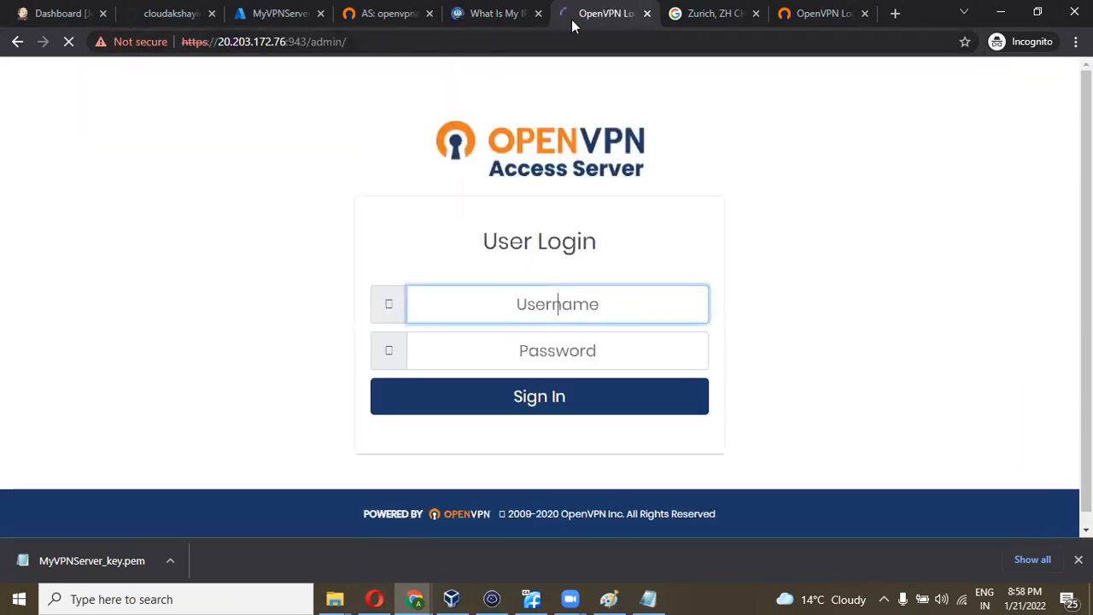
click(646, 13)
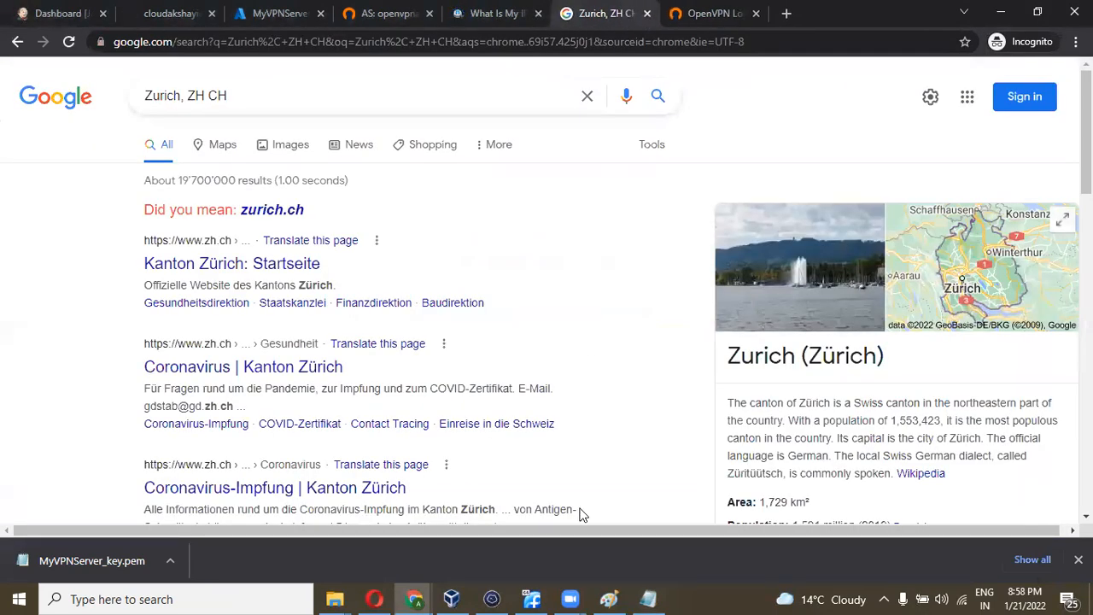
click(648, 599)
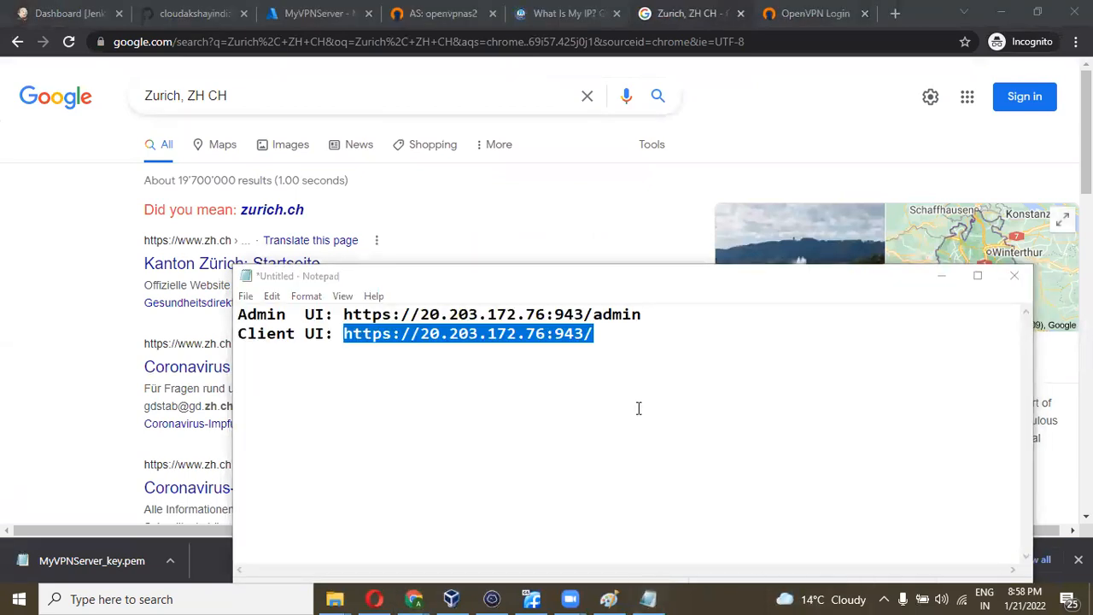
drag(601, 342, 342, 334)
key(ctrl+c)
click(339, 42)
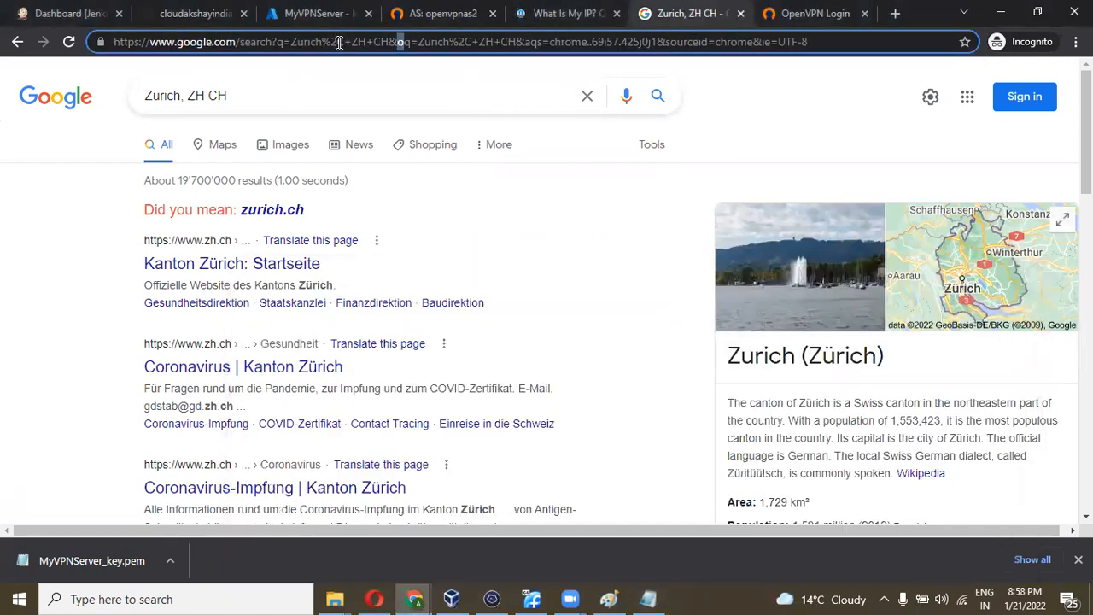
key(ctrl+v)
key(Return)
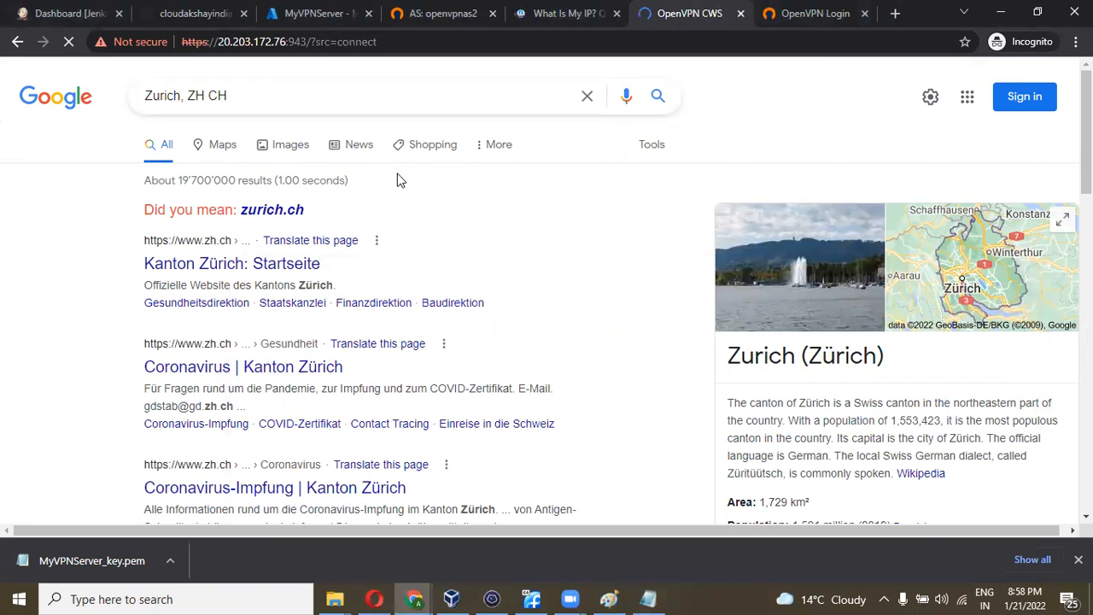
- Run a Google search for 'search' in a new incognito tab
click(895, 13)
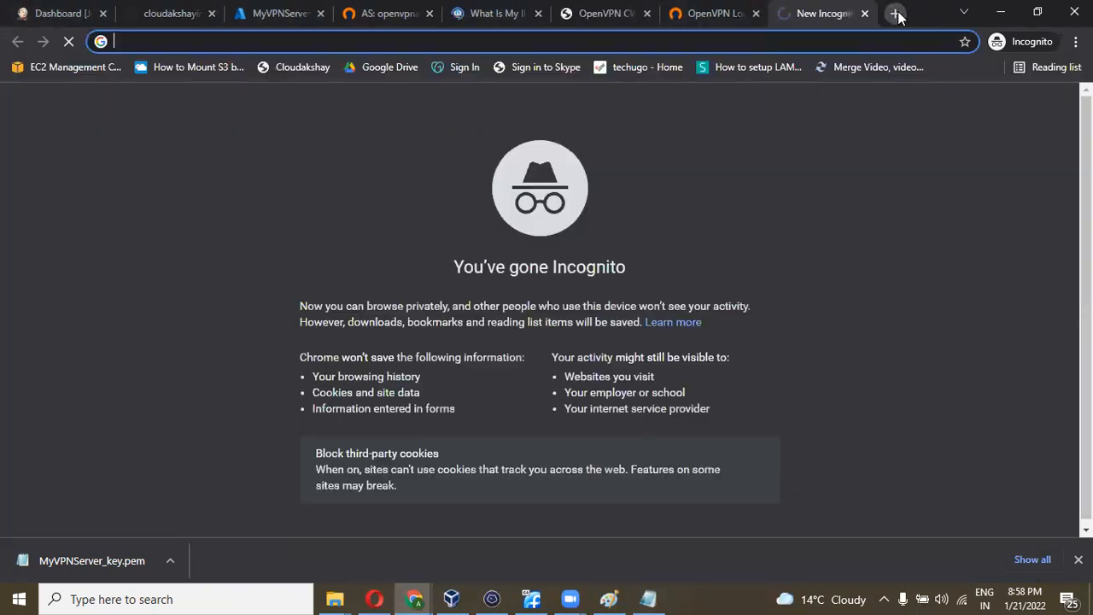
text(search)
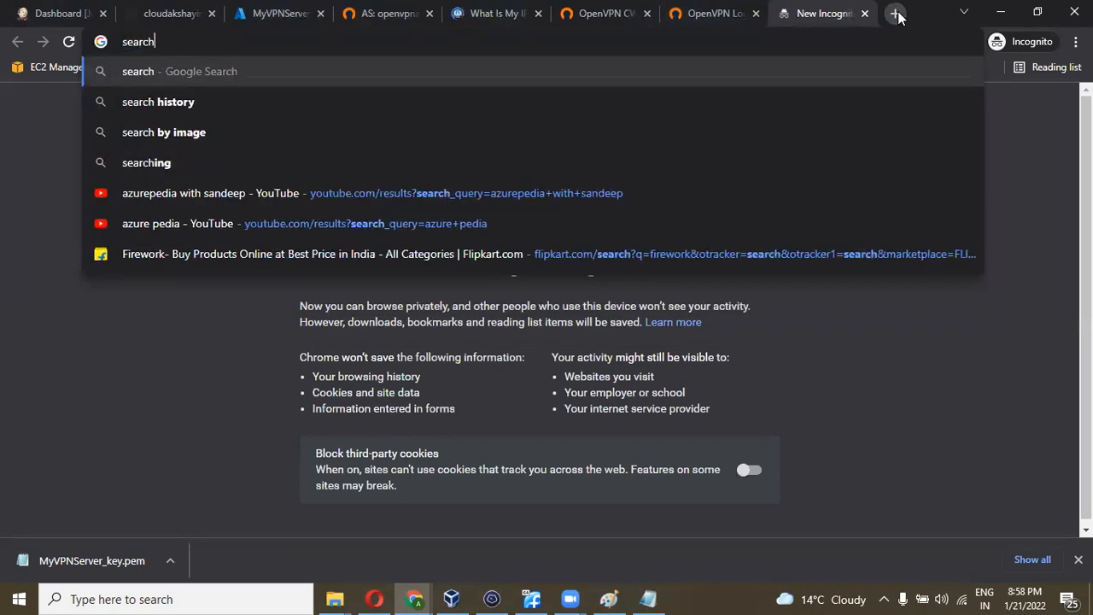
key(Return)
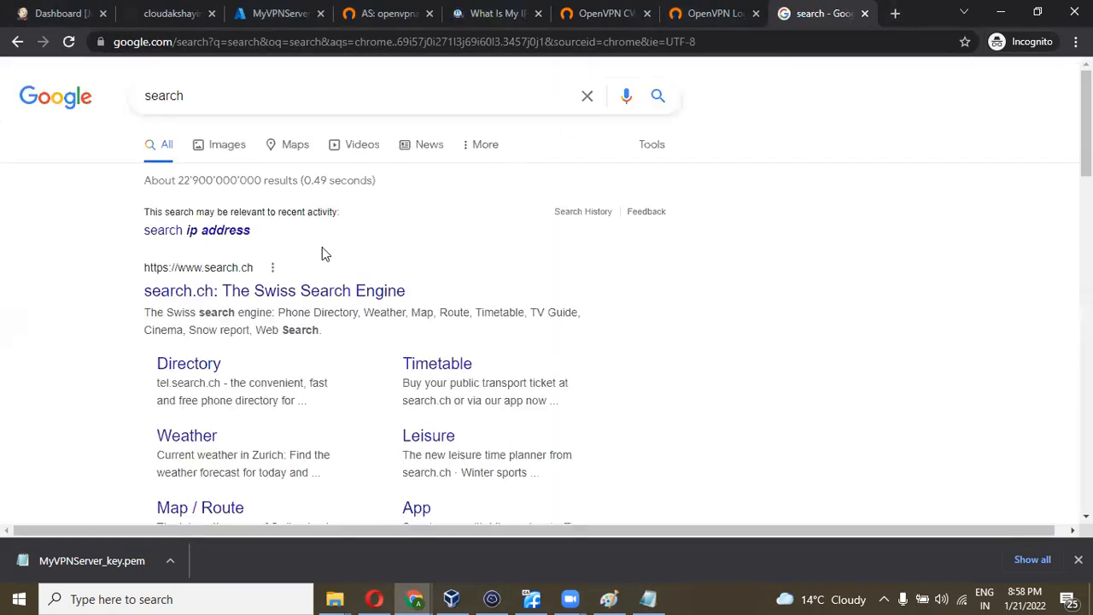
scroll(322, 248, down, 15)
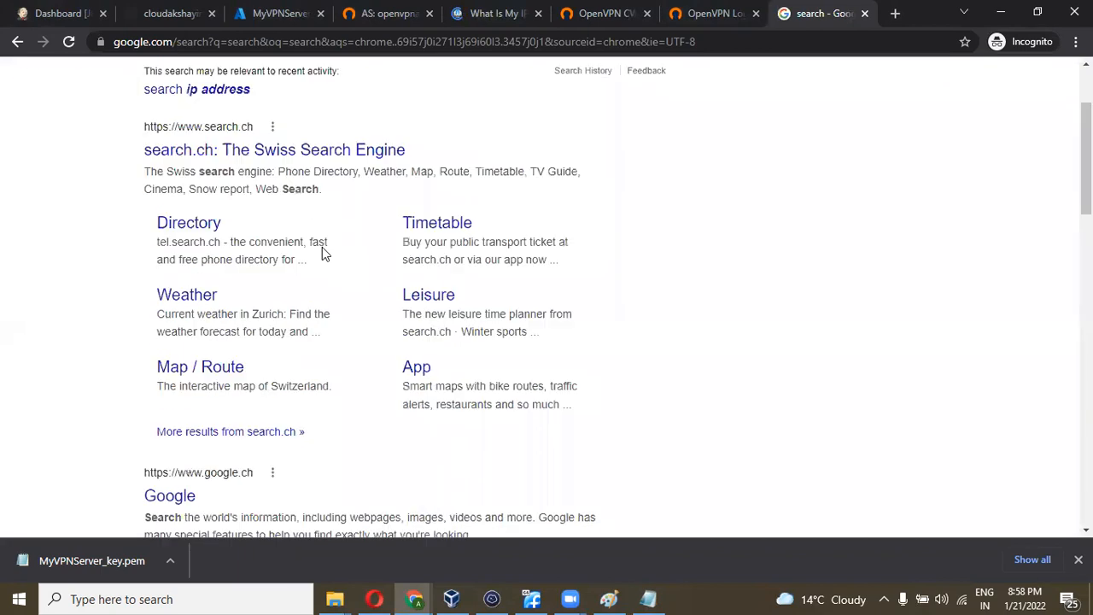
scroll(307, 380, up, 10)
scroll(306, 378, up, 5)
- Search 'restaurants near me' and confirm the results and map show Zurich restaurants
drag(251, 91, 108, 106)
text(rest)
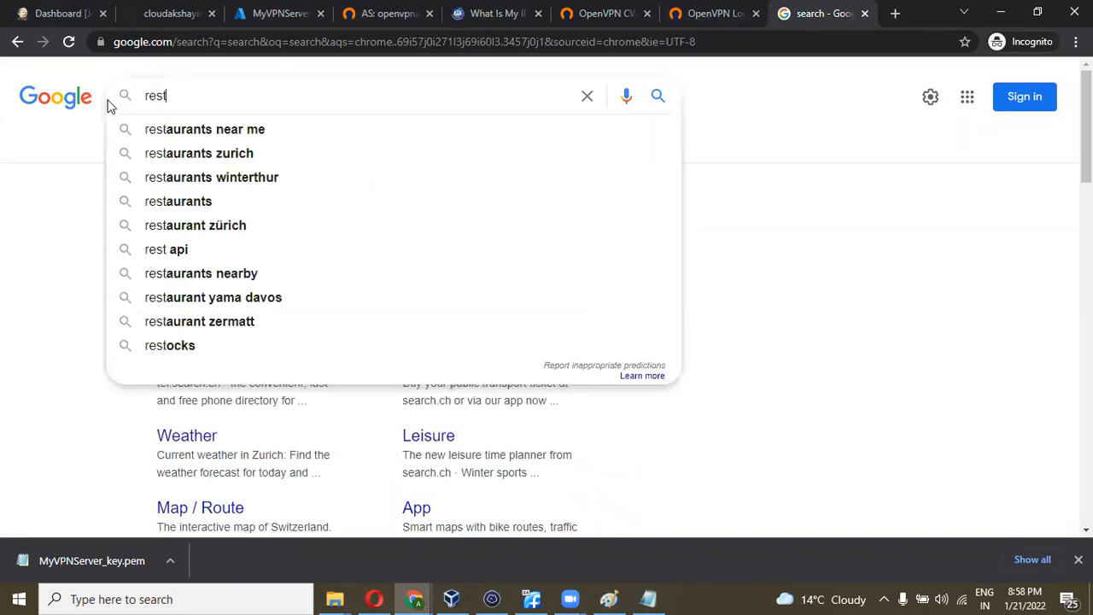
key(Down)
key(Return)
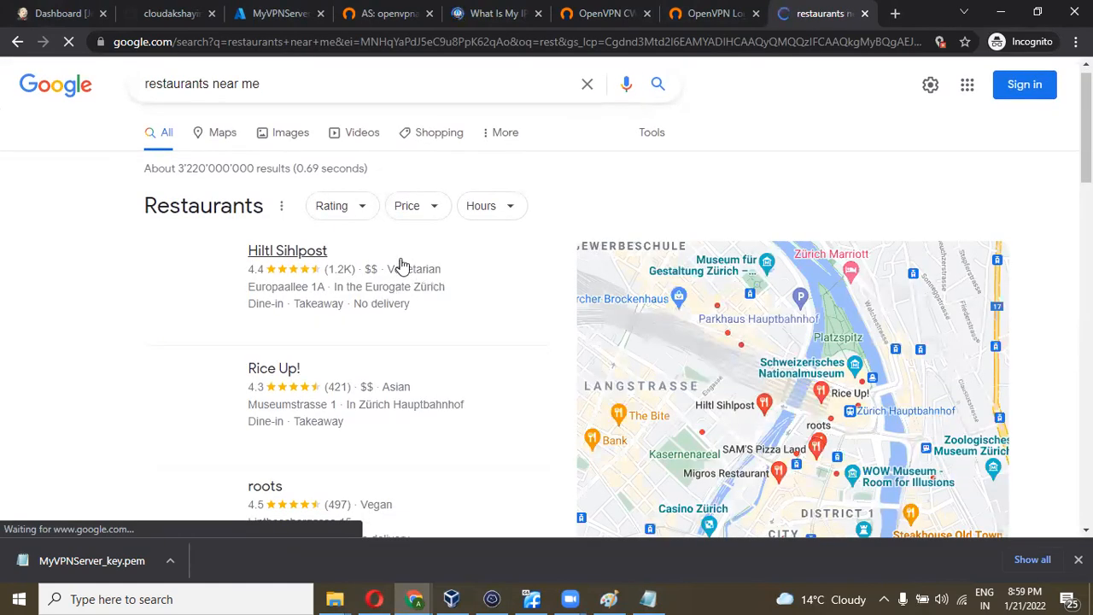
scroll(467, 313, down, 1)
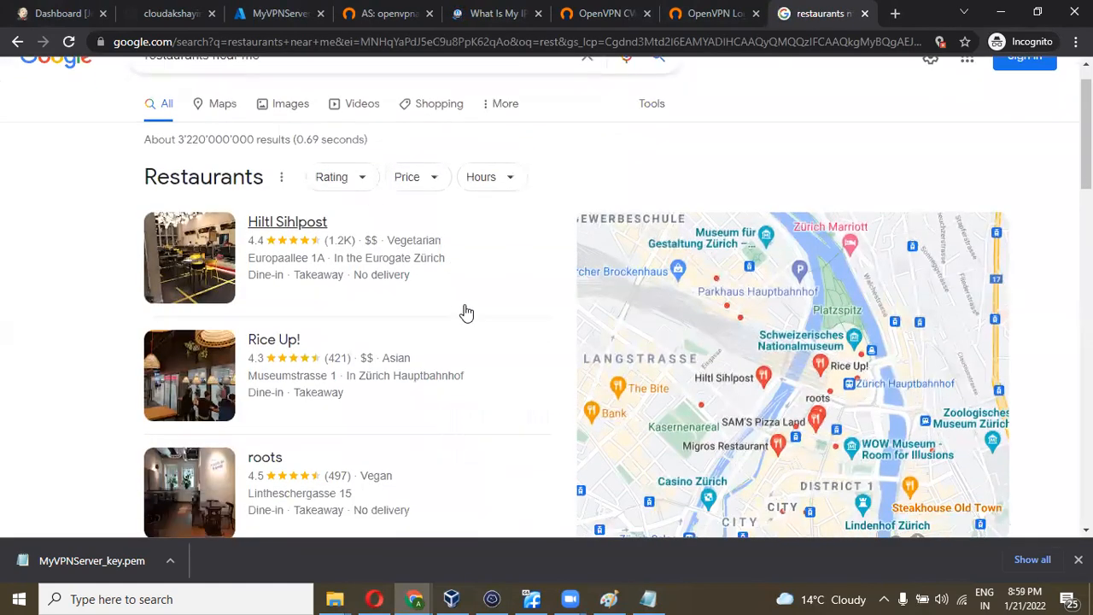
scroll(467, 313, down, 10)
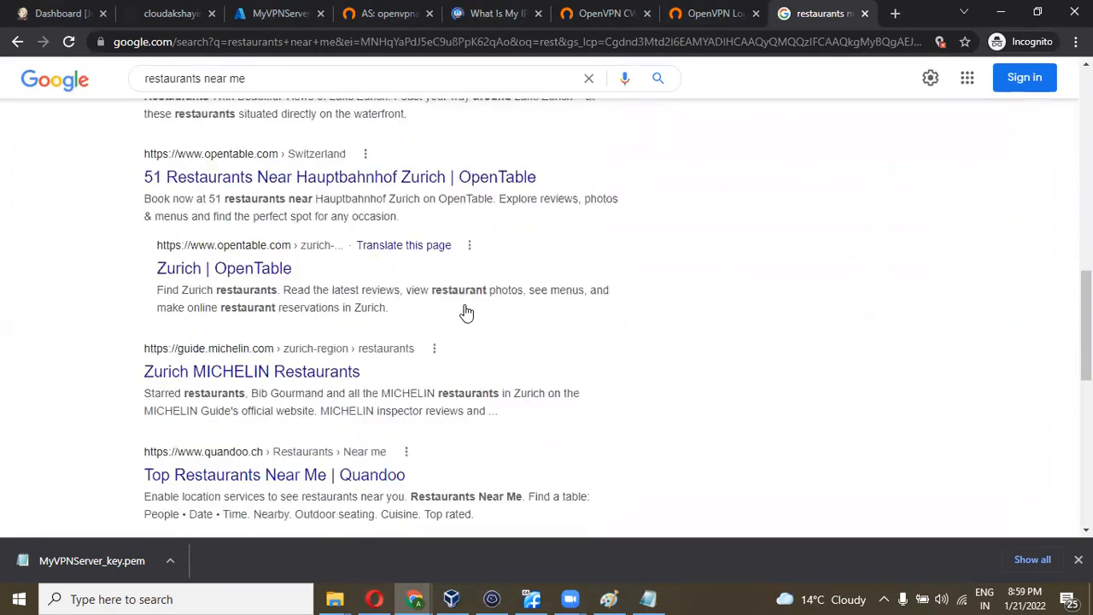
scroll(448, 529, down, 3)
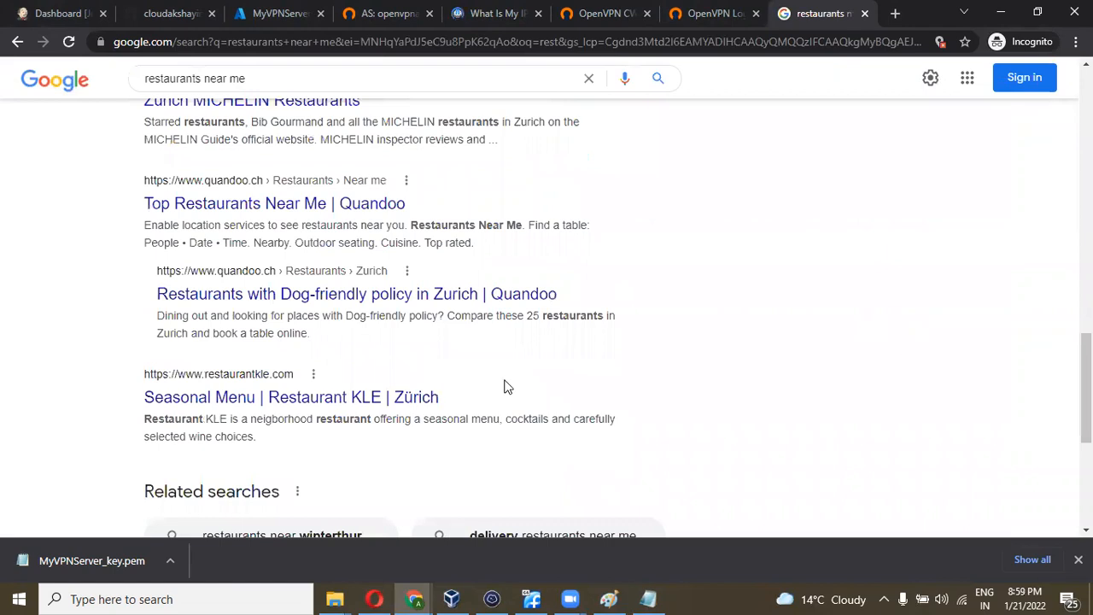
scroll(508, 387, up, 13)
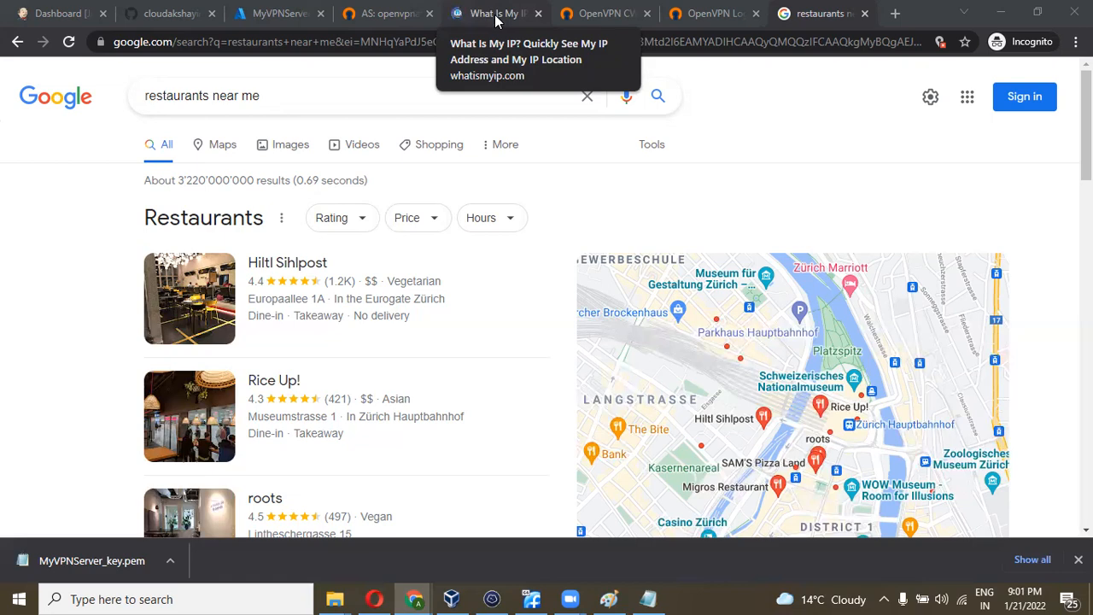
scroll(376, 318, down, 20)
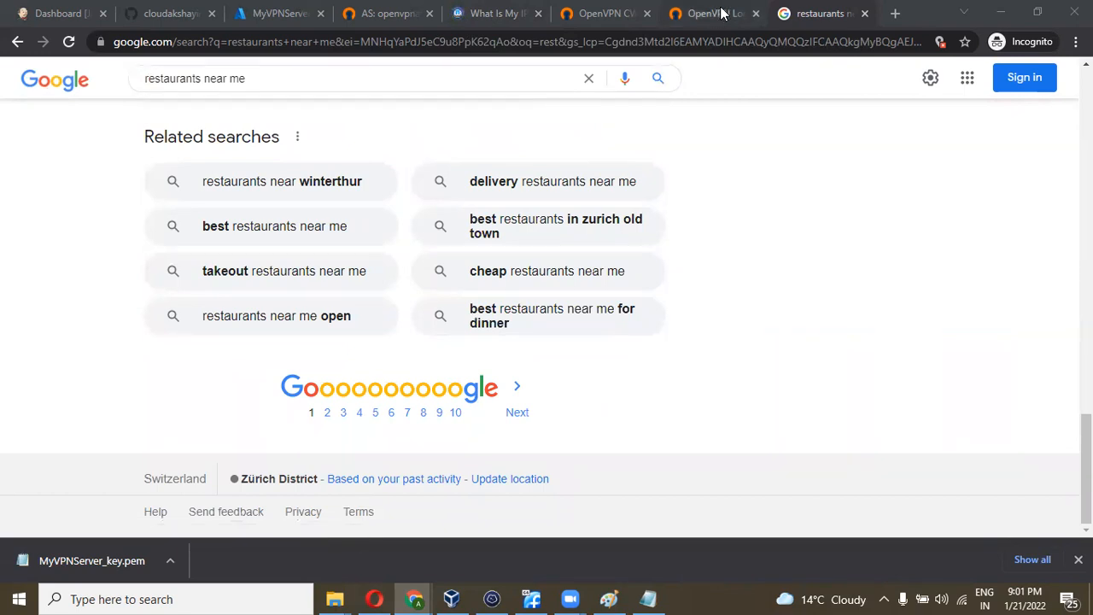
click(887, 597)
mouse_move(916, 569)
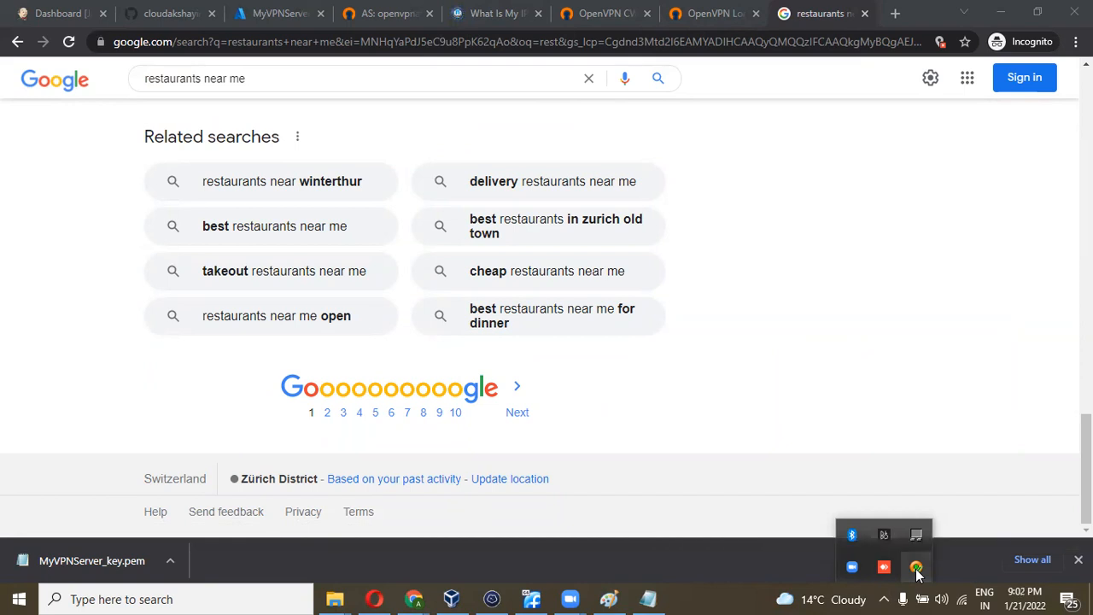
right_click(917, 568)
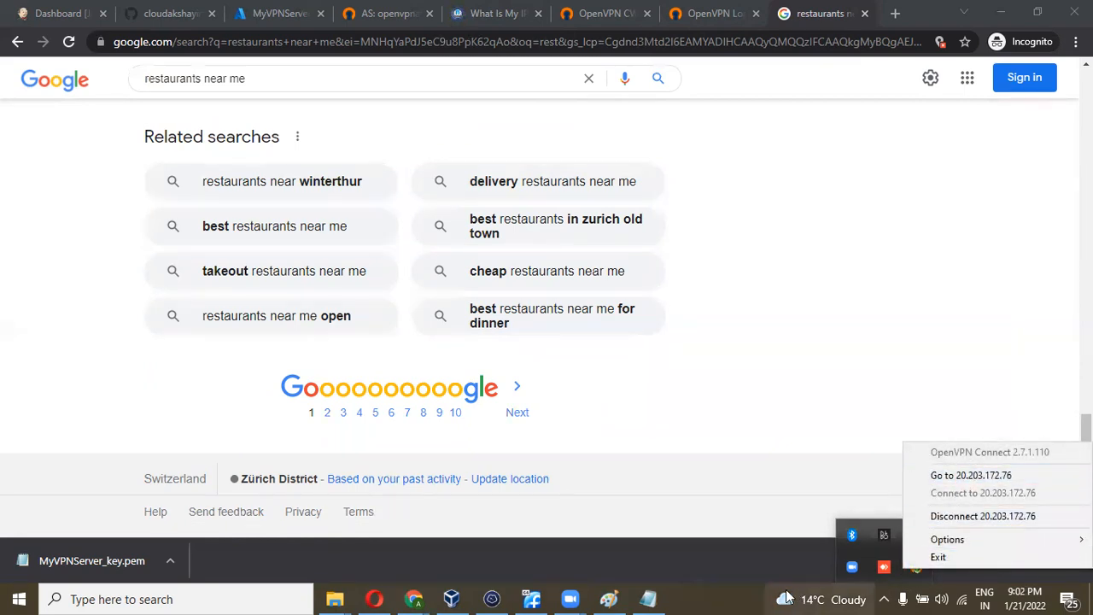
click(754, 593)
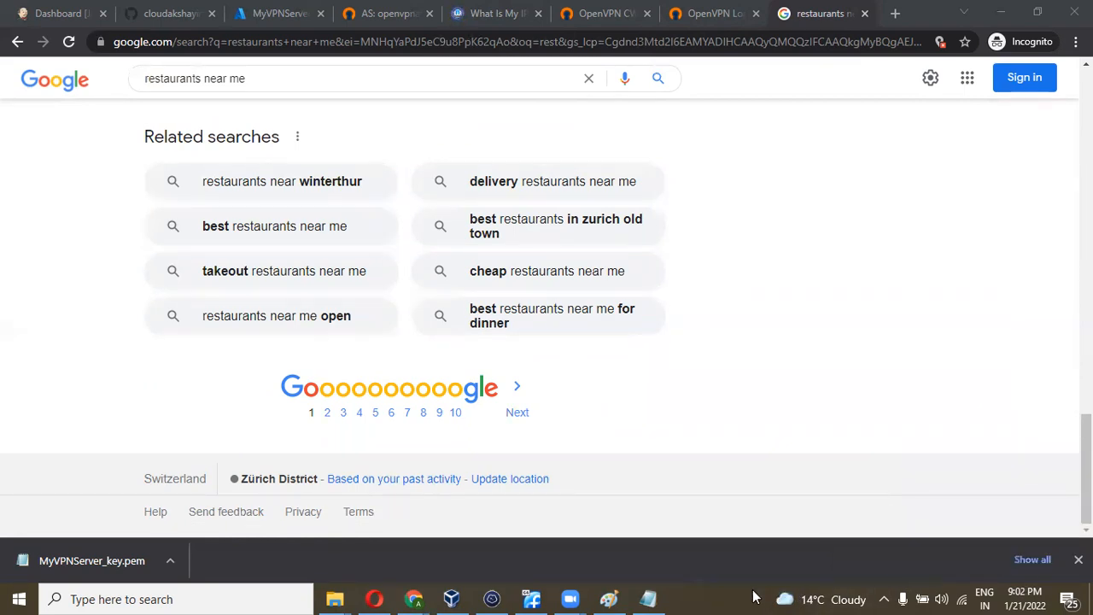
click(884, 598)
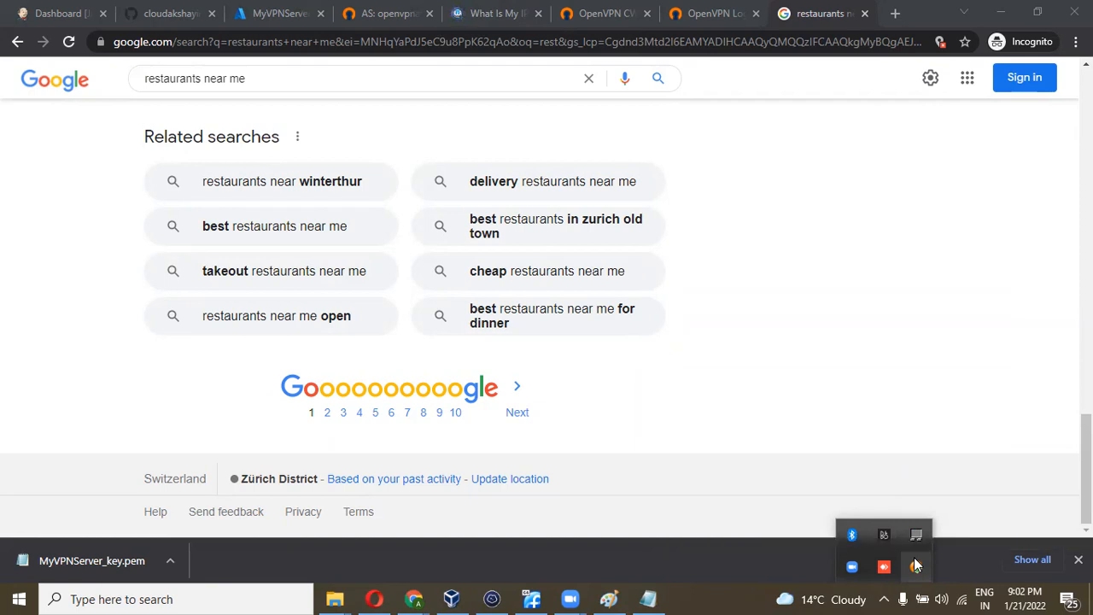
click(866, 399)
scroll(867, 399, up, 6)
scroll(866, 398, up, 8)
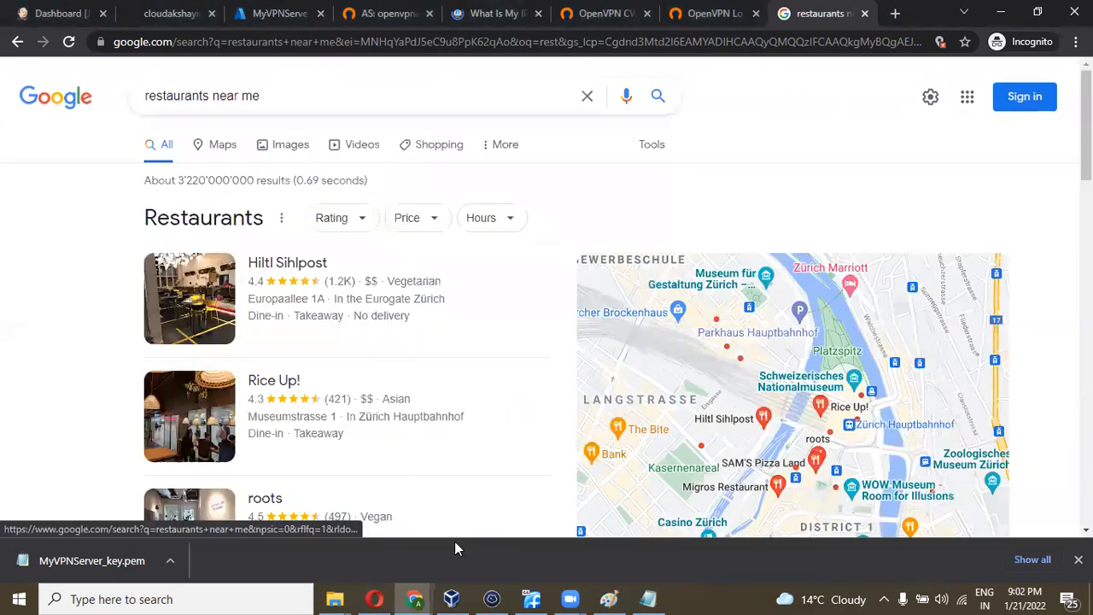